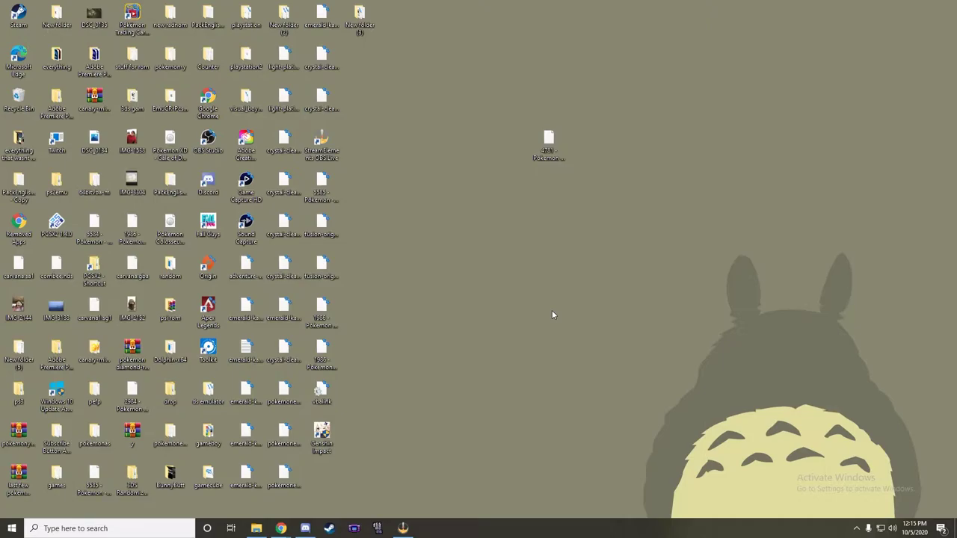
Move the 4781 Pokemon SoulSilver .nds desktop icon slightly higher and select it.
{"action": "left_click_drag", "start_coordinate": [549, 142], "coordinate": [550, 108]}
{"action": "mouse_move", "coordinate": [613, 67]}
{"action": "left_mouse_down"}
{"action": "mouse_move", "coordinate": [487, 47]}
{"action": "mouse_move", "coordinate": [558, 187]}
{"action": "left_mouse_up"}
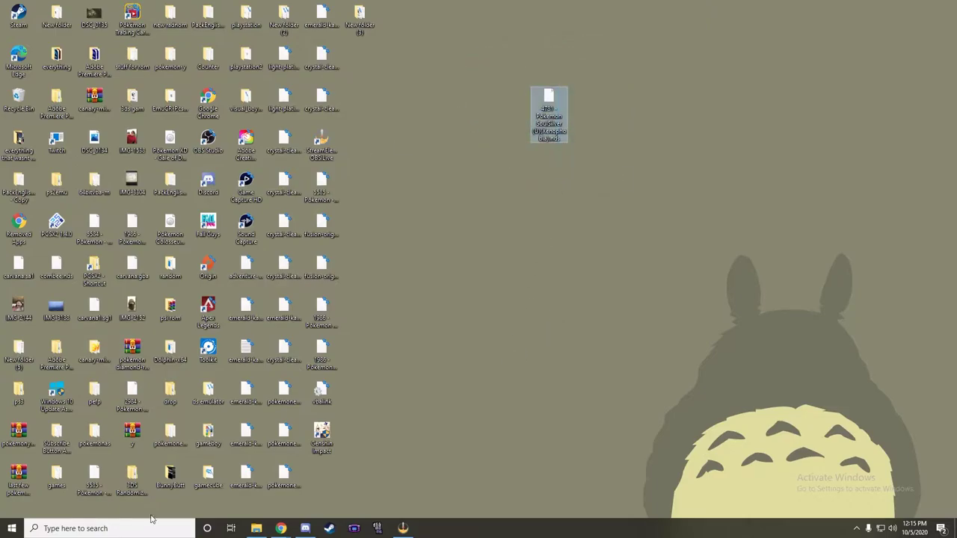
Restore the New folder (2) window and place the SoulSilver icon on the desktop to its right.
{"action": "left_click", "coordinate": [255, 529]}
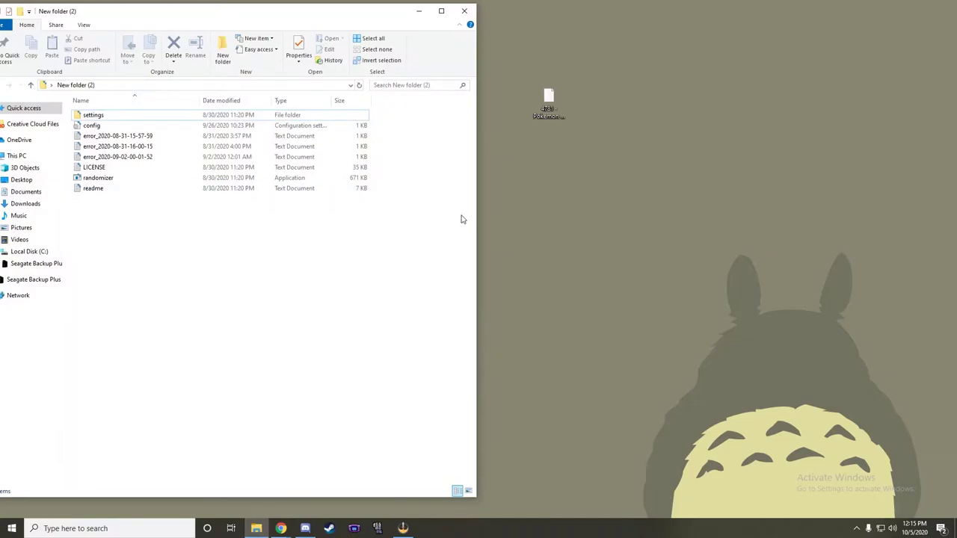
{"action": "mouse_move", "coordinate": [557, 112]}
{"action": "left_mouse_down"}
{"action": "mouse_move", "coordinate": [692, 113]}
{"action": "mouse_move", "coordinate": [670, 114]}
{"action": "left_mouse_up"}
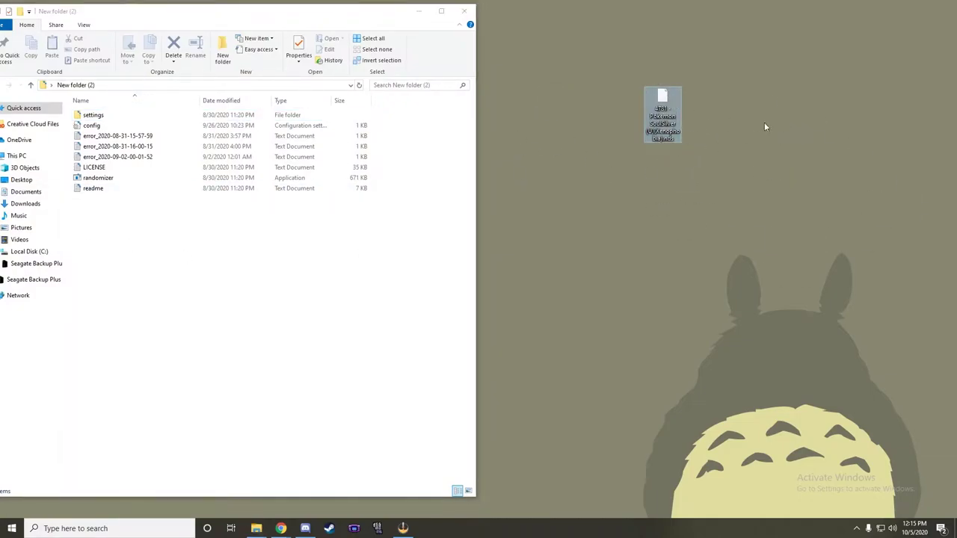
{"action": "mouse_move", "coordinate": [657, 110]}
{"action": "left_mouse_down"}
{"action": "mouse_move", "coordinate": [722, 136]}
{"action": "mouse_move", "coordinate": [658, 75]}
{"action": "left_mouse_up"}
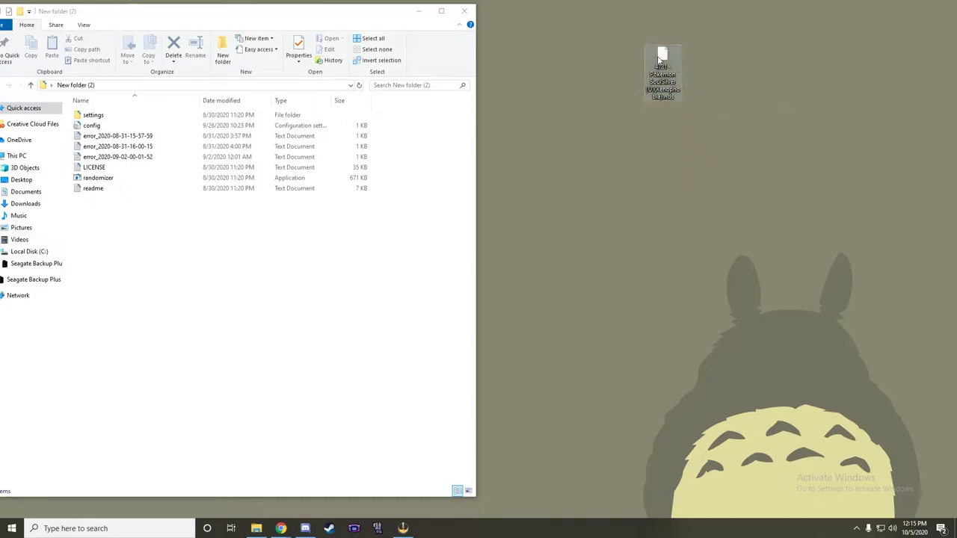
{"action": "mouse_move", "coordinate": [630, 82]}
{"action": "left_mouse_down"}
{"action": "mouse_move", "coordinate": [634, 18]}
{"action": "mouse_move", "coordinate": [613, 37]}
{"action": "mouse_move", "coordinate": [691, 104]}
{"action": "mouse_move", "coordinate": [605, 115]}
{"action": "left_mouse_up"}
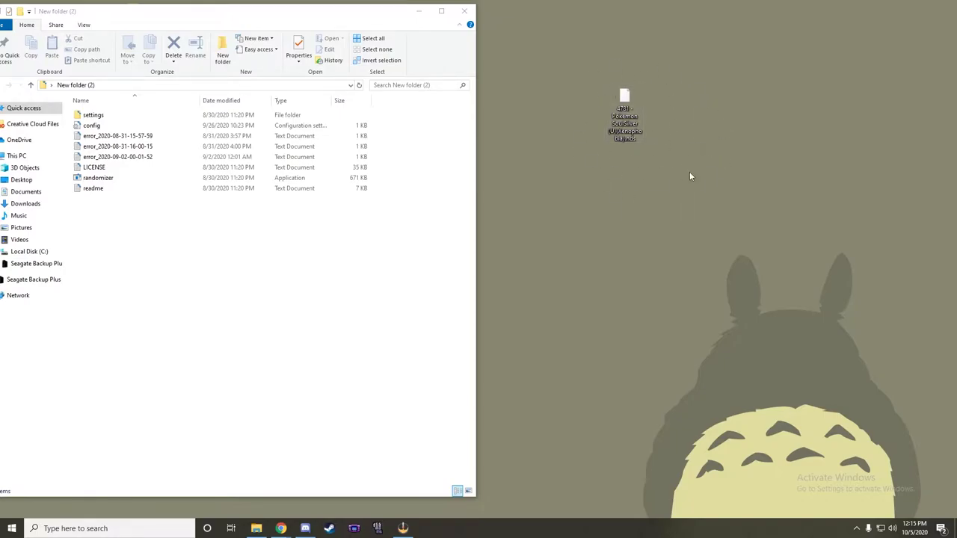
{"action": "left_click_drag", "start_coordinate": [243, 18], "coordinate": [256, 15]}
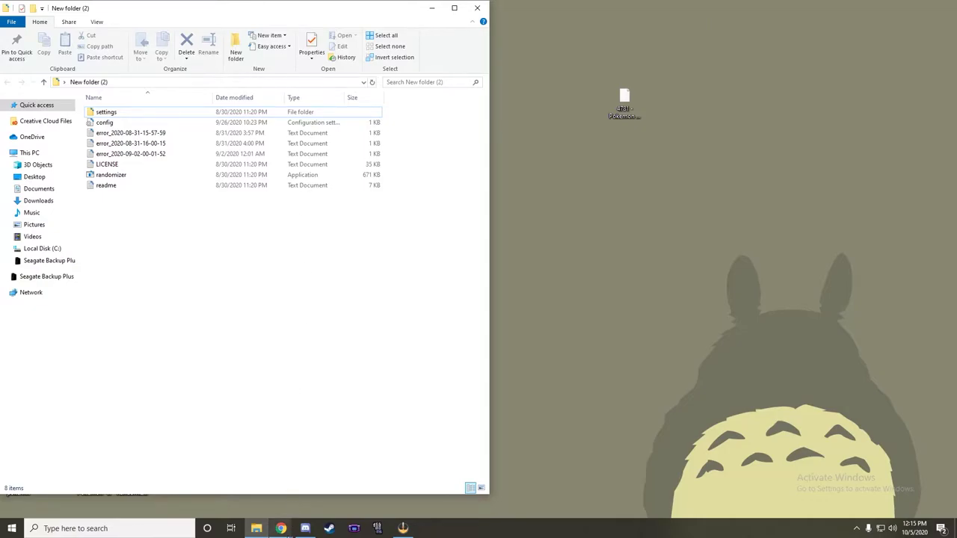
Bring Chrome forward and view the Google results for 'universal pokemon randomizer'.
{"action": "mouse_move", "coordinate": [281, 529]}
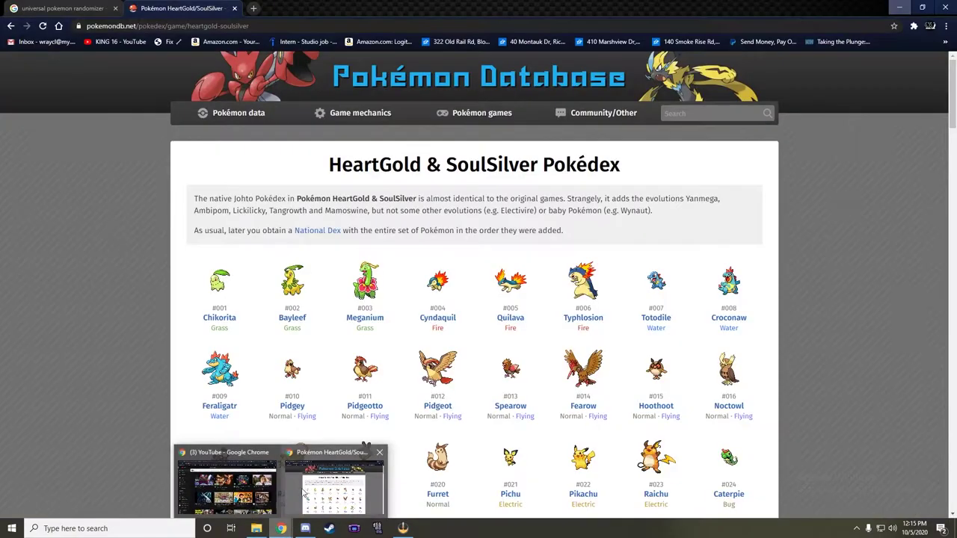
{"action": "left_click", "coordinate": [317, 489]}
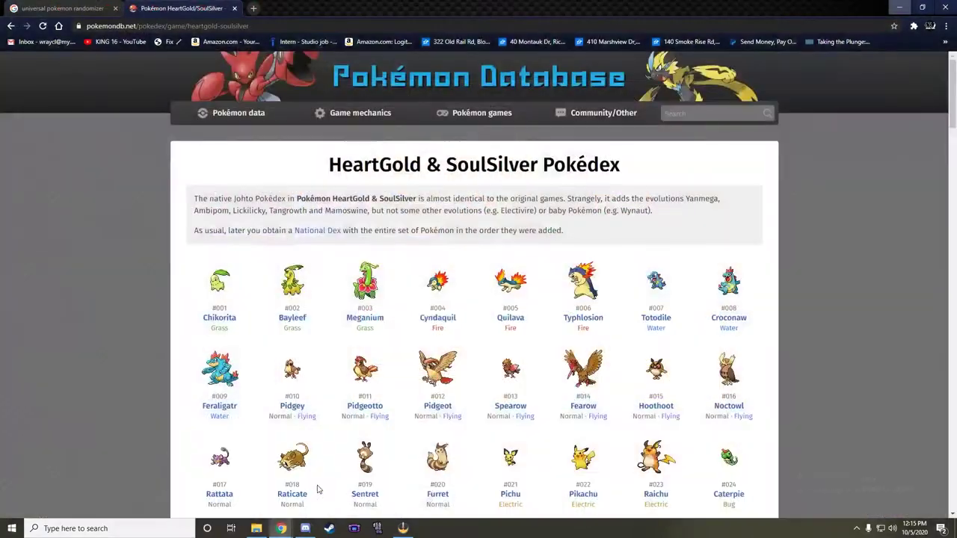
{"action": "left_click", "coordinate": [68, 10]}
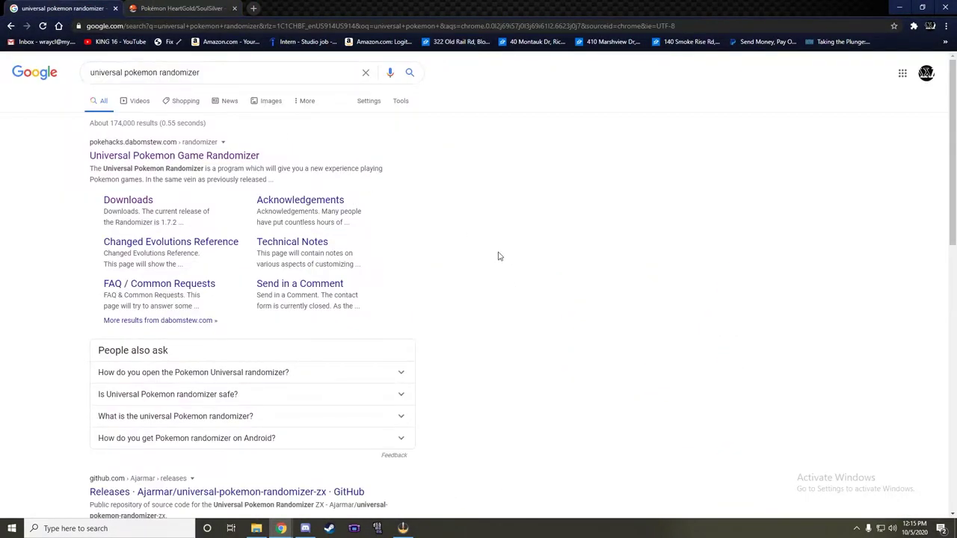
{"action": "scroll", "coordinate": [456, 325], "scroll_direction": "down", "scroll_amount": 7}
{"action": "scroll", "coordinate": [509, 337], "scroll_direction": "up", "scroll_amount": 7}
{"action": "scroll", "coordinate": [569, 335], "scroll_direction": "down", "scroll_amount": 3}
{"action": "scroll", "coordinate": [615, 334], "scroll_direction": "down", "scroll_amount": 8}
{"action": "scroll", "coordinate": [616, 334], "scroll_direction": "up", "scroll_amount": 10}
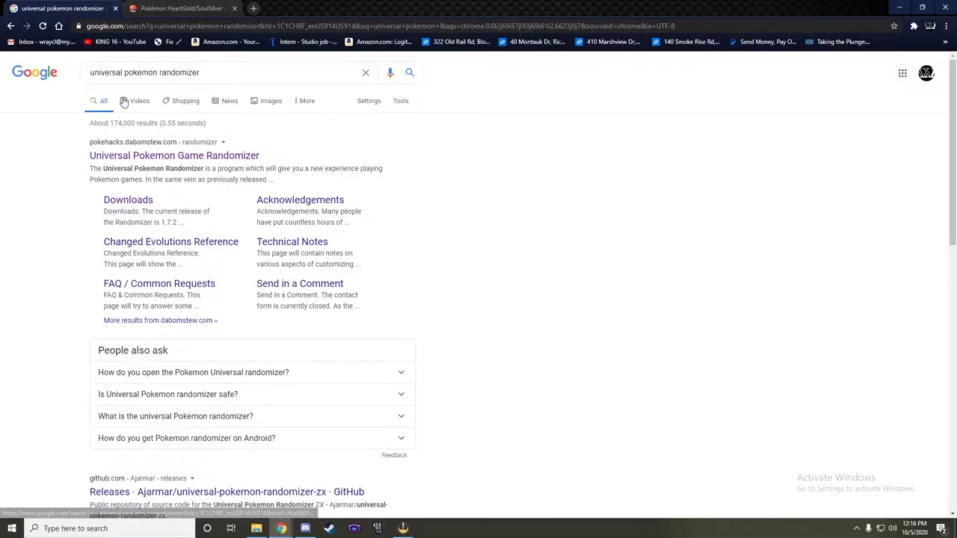
Open the Universal Pokemon Game Randomizer site and browse its Welcome page.
{"action": "left_click", "coordinate": [209, 163]}
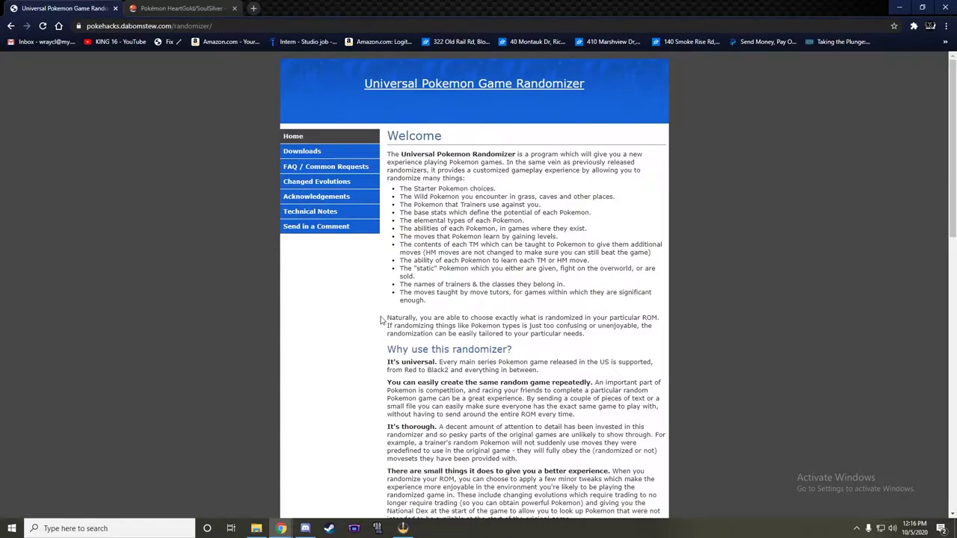
{"action": "scroll", "coordinate": [382, 320], "scroll_direction": "down", "scroll_amount": 6}
{"action": "scroll", "coordinate": [381, 320], "scroll_direction": "down", "scroll_amount": 4}
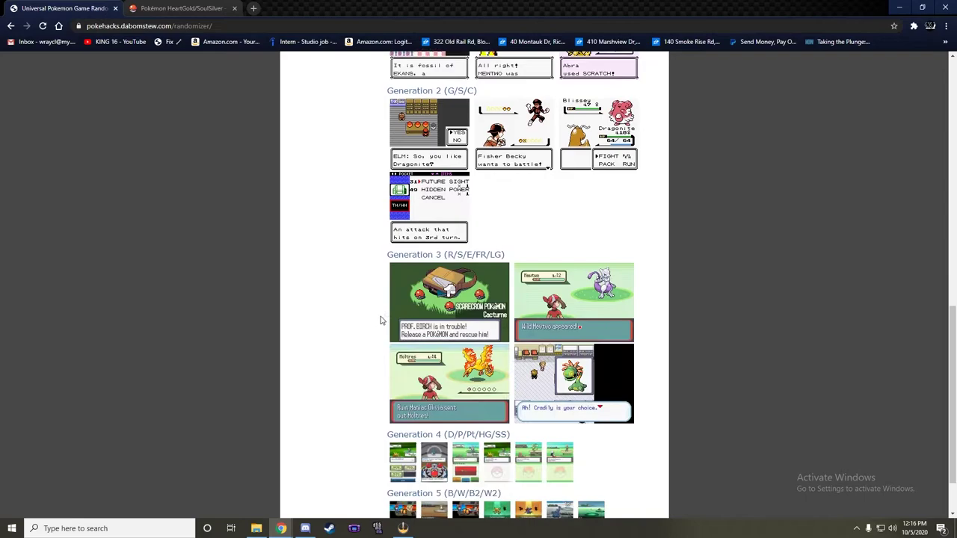
{"action": "key", "text": "Home"}
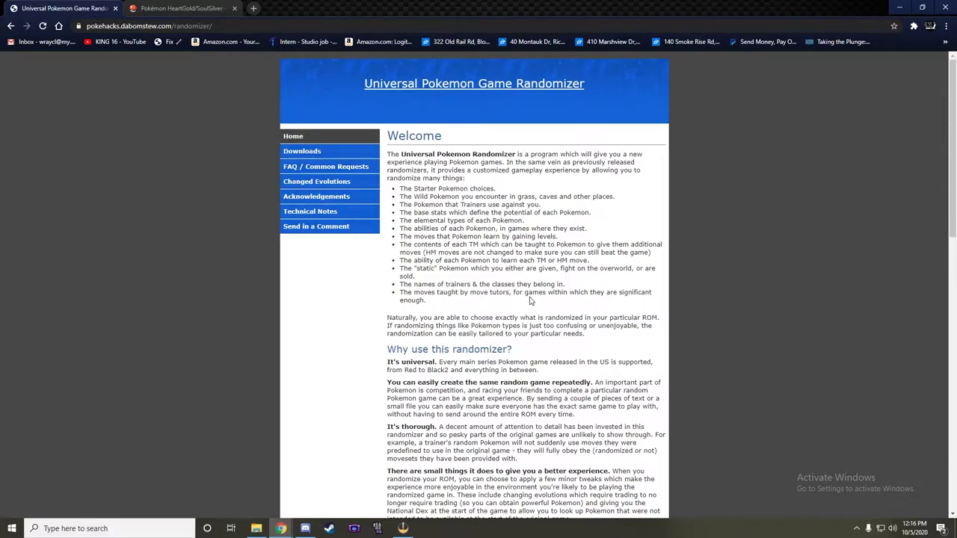
{"action": "scroll", "coordinate": [530, 301], "scroll_direction": "down", "scroll_amount": 2}
{"action": "scroll", "coordinate": [531, 296], "scroll_direction": "up", "scroll_amount": 2}
{"action": "scroll", "coordinate": [426, 260], "scroll_direction": "down", "scroll_amount": 3}
{"action": "scroll", "coordinate": [434, 277], "scroll_direction": "up", "scroll_amount": 3}
{"action": "scroll", "coordinate": [440, 288], "scroll_direction": "down", "scroll_amount": 4}
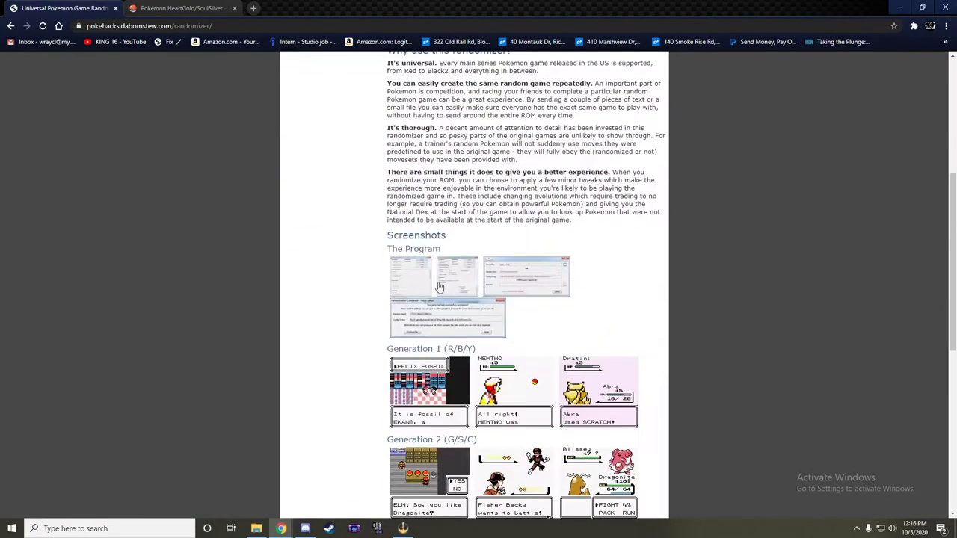
{"action": "scroll", "coordinate": [440, 287], "scroll_direction": "up", "scroll_amount": 4}
View the randomizer's Downloads page for release 1.7.2, then close the randomizer site tab.
{"action": "left_click", "coordinate": [332, 100]}
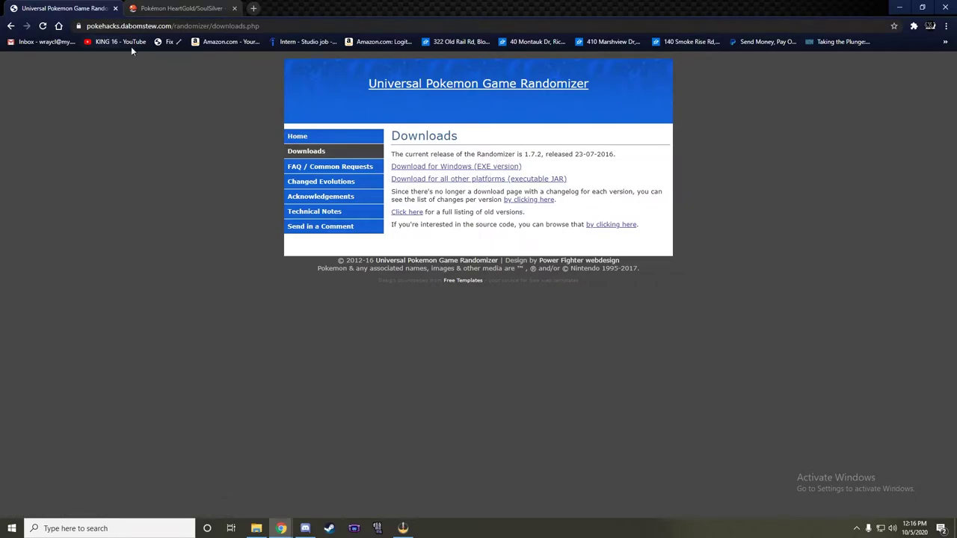
{"action": "left_click", "coordinate": [115, 8]}
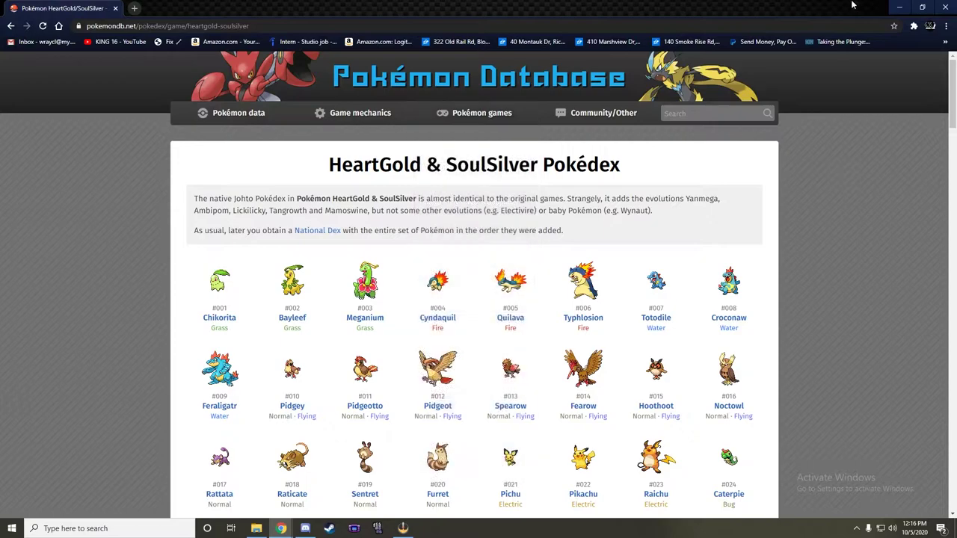
Minimize Chrome and launch the randomizer application from New folder (2).
{"action": "left_click", "coordinate": [899, 7]}
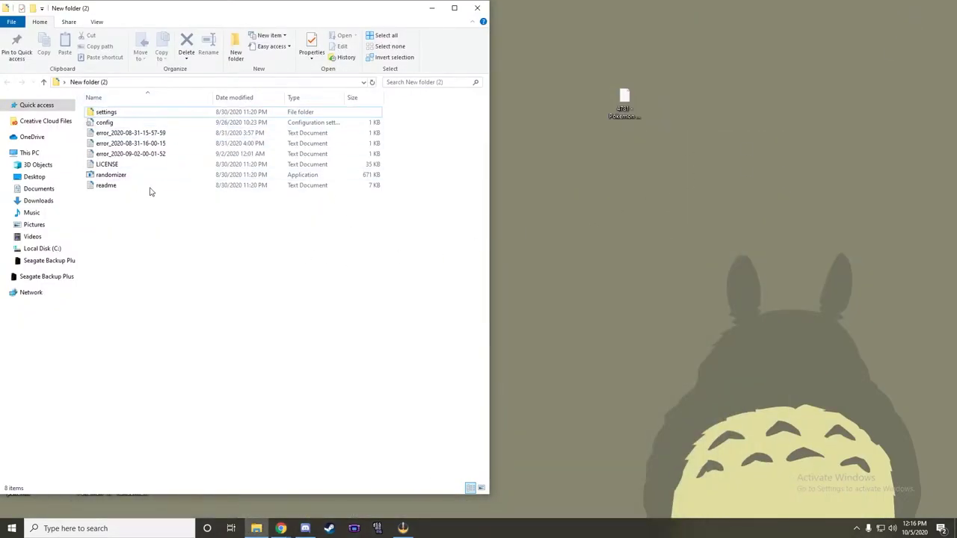
{"action": "left_click_drag", "start_coordinate": [150, 220], "coordinate": [109, 104]}
{"action": "left_click", "coordinate": [169, 230]}
{"action": "left_click", "coordinate": [107, 177]}
{"action": "double_click", "coordinate": [107, 177]}
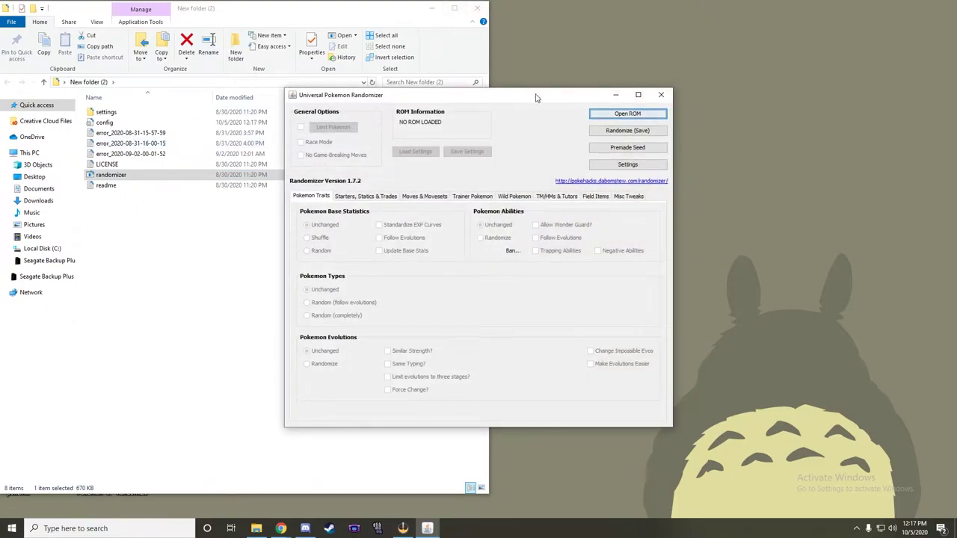
Move and enlarge the randomizer window, keeping the SoulSilver icon visible beside it.
{"action": "mouse_move", "coordinate": [529, 100]}
{"action": "left_mouse_down"}
{"action": "mouse_move", "coordinate": [459, 57]}
{"action": "mouse_move", "coordinate": [246, 16]}
{"action": "left_mouse_up"}
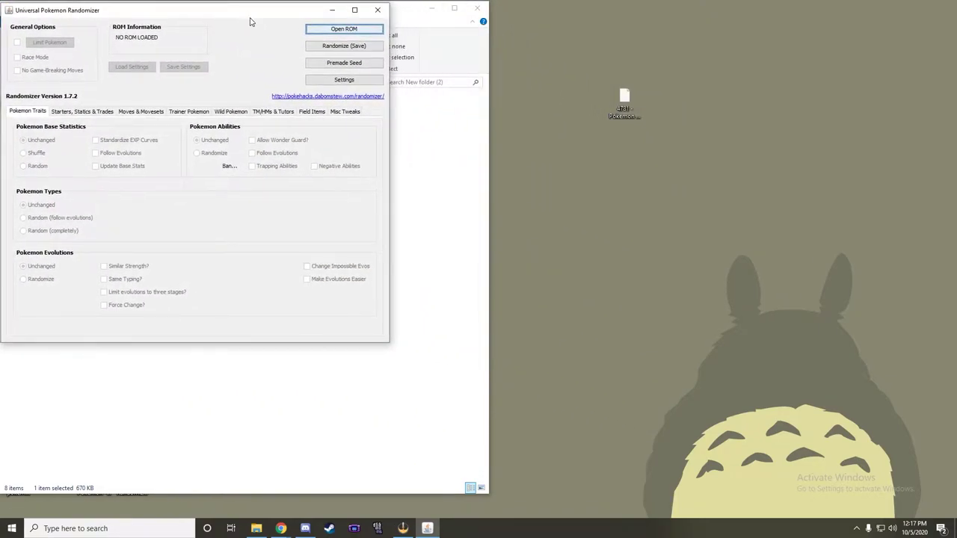
{"action": "mouse_move", "coordinate": [387, 344]}
{"action": "left_mouse_down"}
{"action": "mouse_move", "coordinate": [516, 432]}
{"action": "mouse_move", "coordinate": [615, 483]}
{"action": "left_mouse_up"}
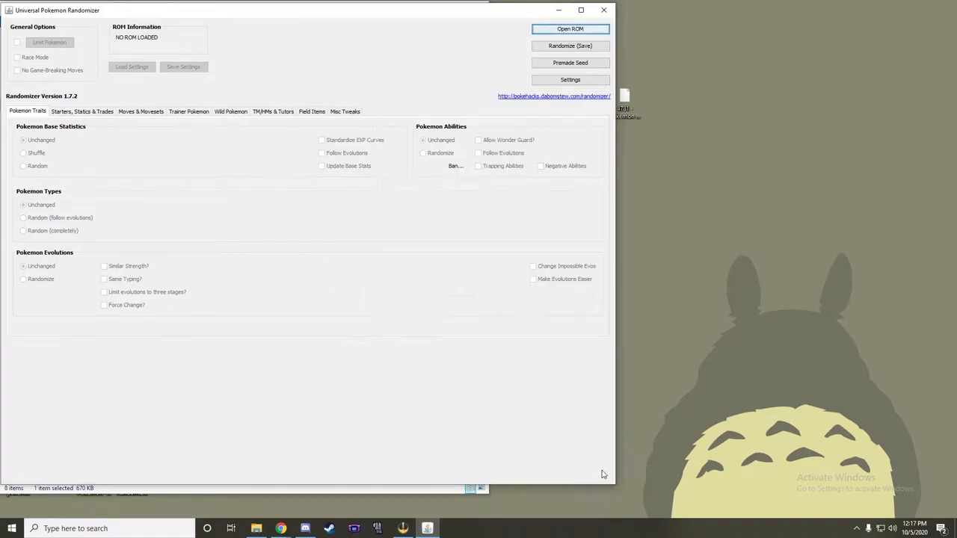
{"action": "left_click_drag", "start_coordinate": [638, 98], "coordinate": [769, 98]}
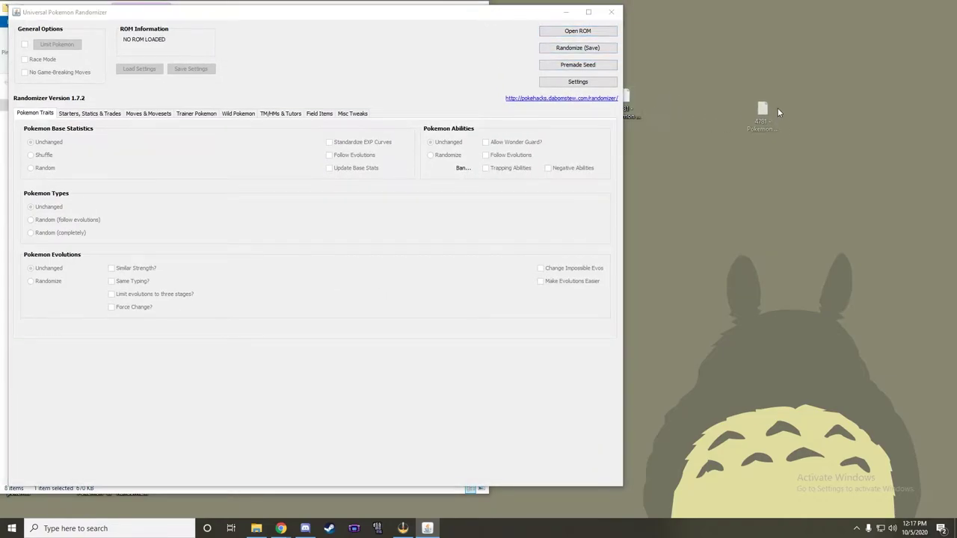
{"action": "mouse_move", "coordinate": [465, 12]}
{"action": "left_mouse_down"}
{"action": "mouse_move", "coordinate": [527, 11]}
{"action": "mouse_move", "coordinate": [518, 12]}
{"action": "left_mouse_up"}
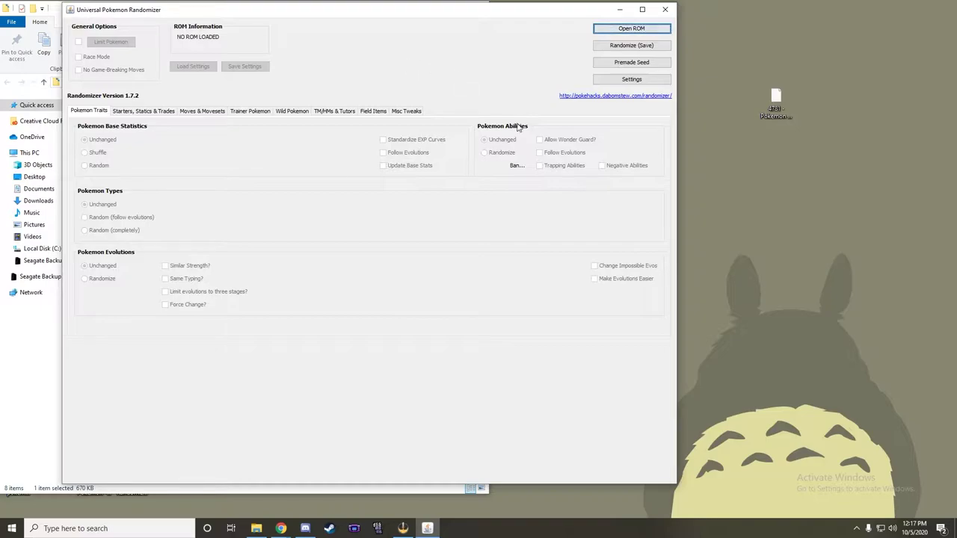
Load '4781 - Pokemon SoulSilver (U)(Xenophobia).nds' from the Desktop as the ROM.
{"action": "left_click", "coordinate": [646, 30]}
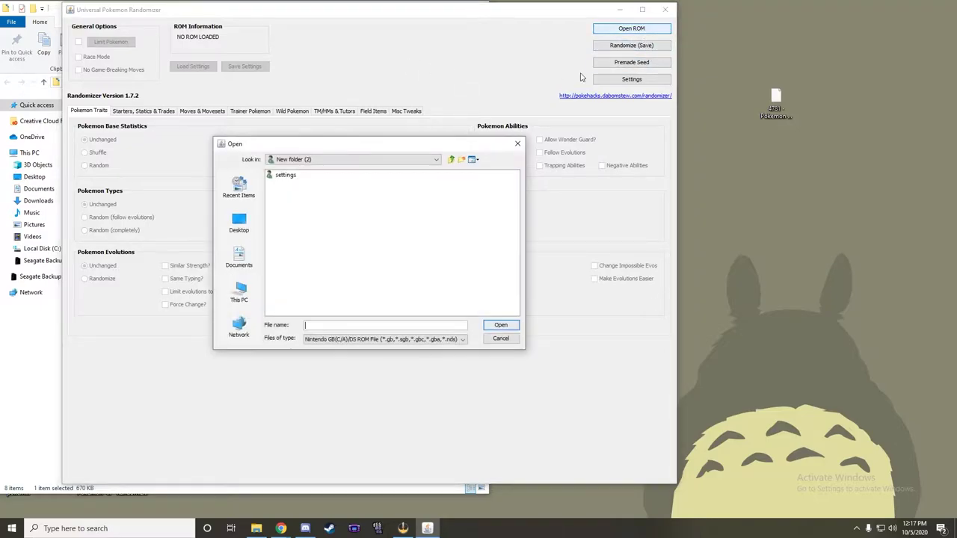
{"action": "left_click", "coordinate": [239, 224]}
{"action": "scroll", "coordinate": [374, 238], "scroll_direction": "down", "scroll_amount": 3}
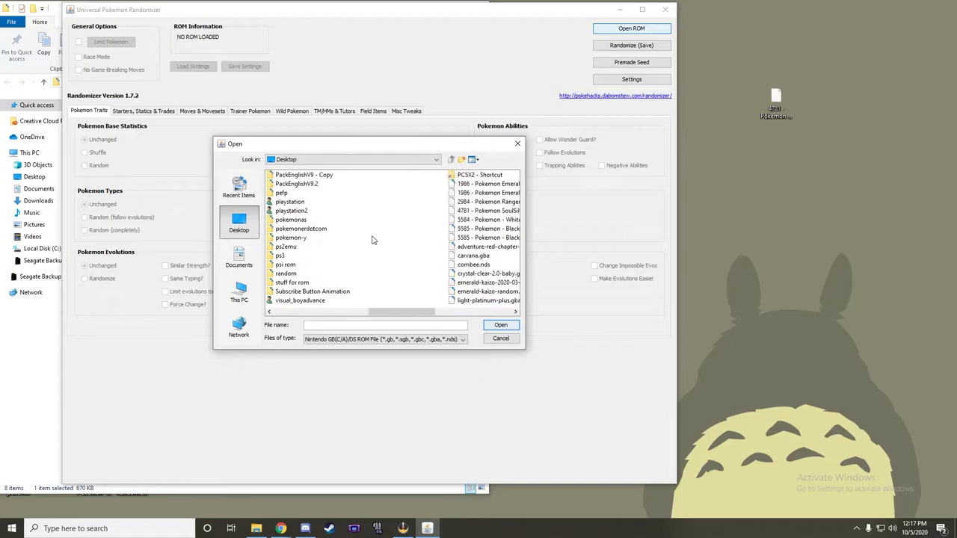
{"action": "scroll", "coordinate": [374, 239], "scroll_direction": "down", "scroll_amount": 1}
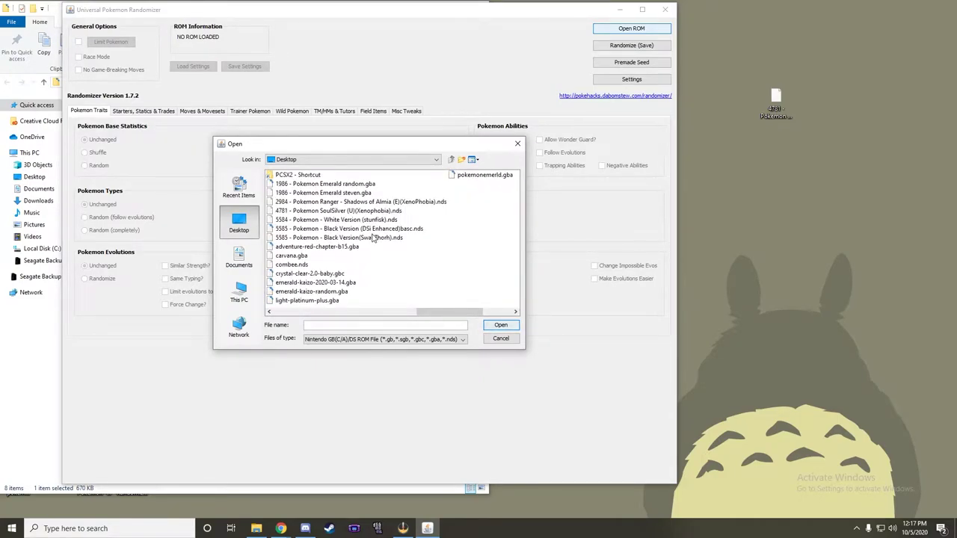
{"action": "left_click", "coordinate": [370, 211]}
{"action": "left_click", "coordinate": [499, 325]}
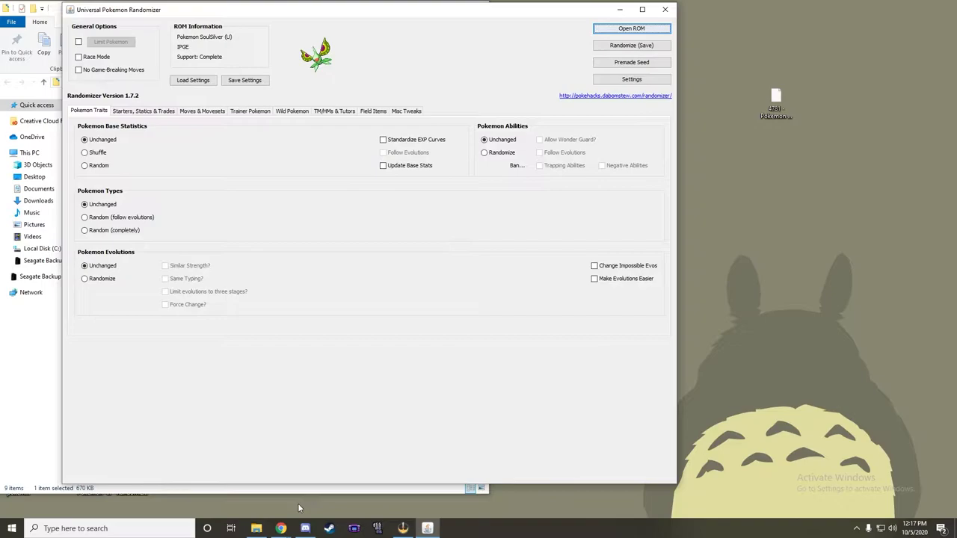
Stream Screen 1 live to Discord's General voice channel, then minimize Discord.
{"action": "left_click", "coordinate": [305, 529]}
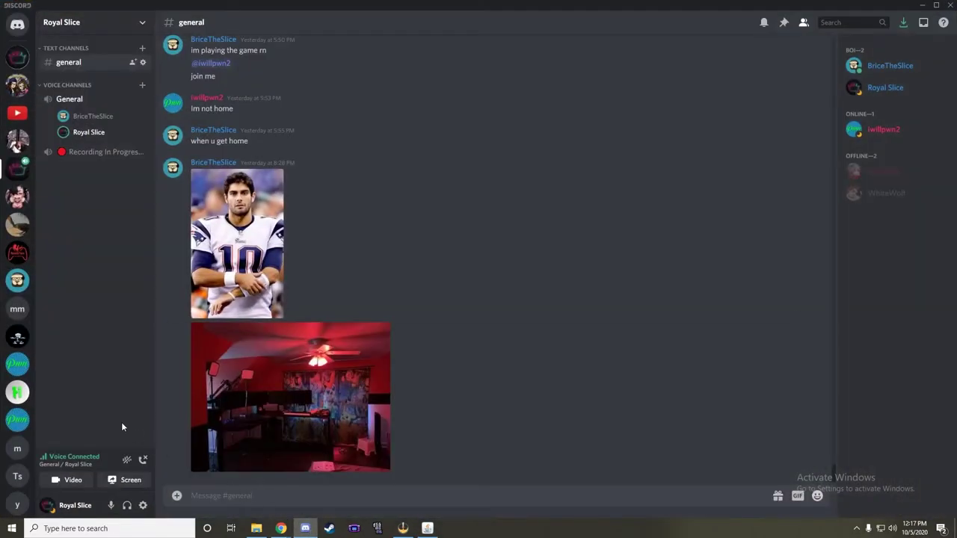
{"action": "left_click", "coordinate": [124, 480]}
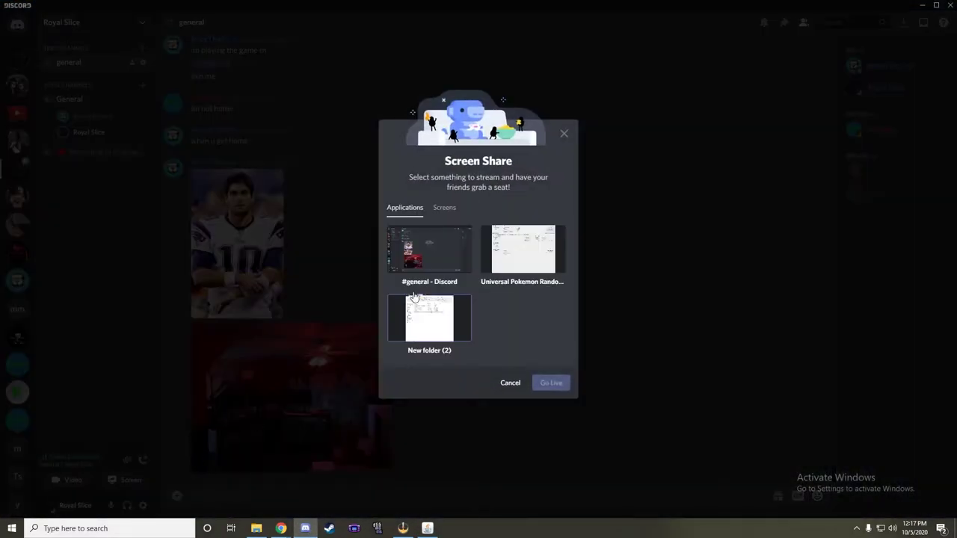
{"action": "left_click", "coordinate": [444, 208]}
{"action": "left_click", "coordinate": [427, 249]}
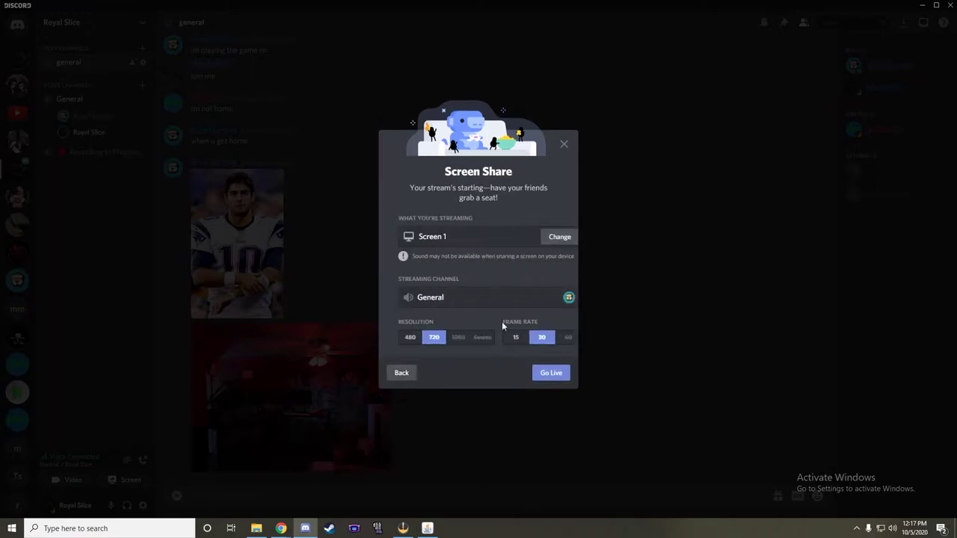
{"action": "left_click", "coordinate": [550, 371]}
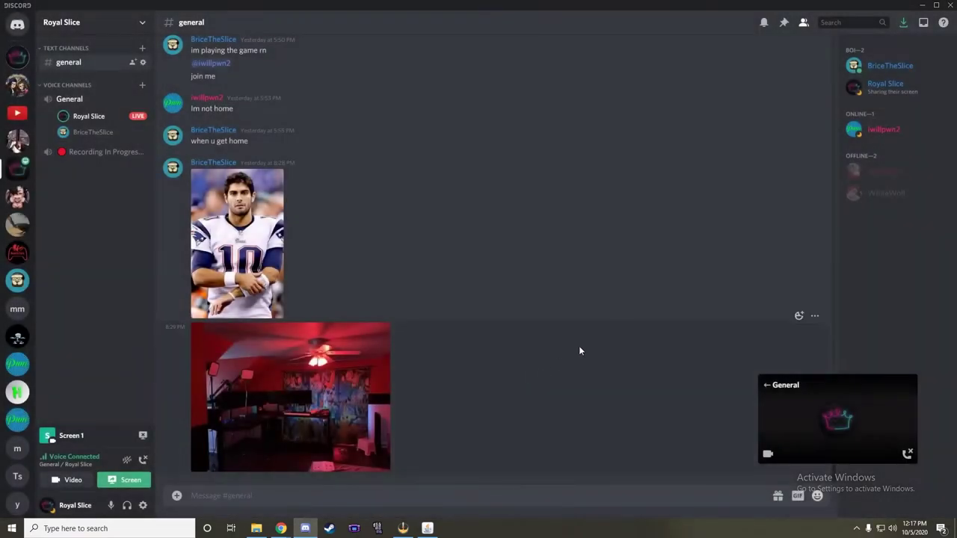
{"action": "left_click", "coordinate": [924, 6]}
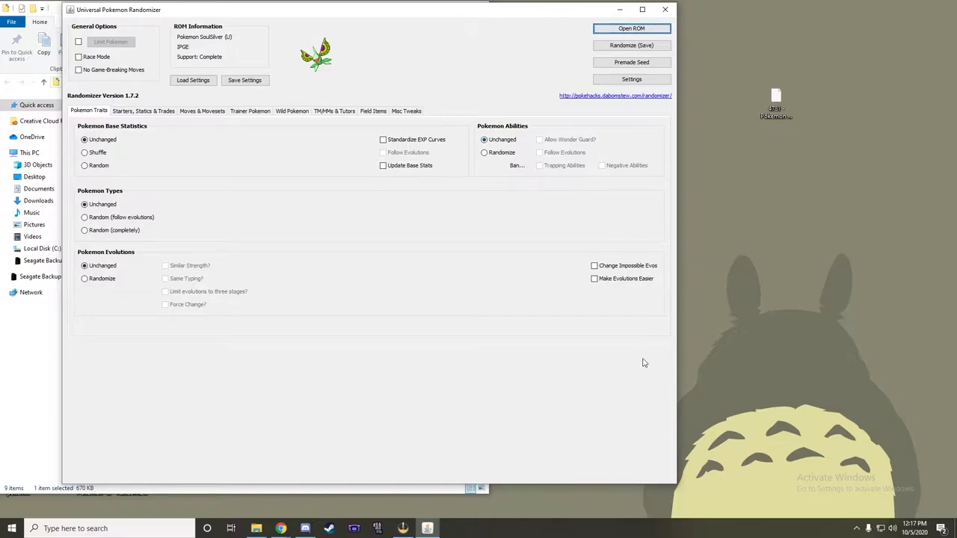
Enlarge the randomizer window slightly and bring up Chrome's open windows from the taskbar.
{"action": "left_click_drag", "start_coordinate": [675, 487], "coordinate": [699, 507]}
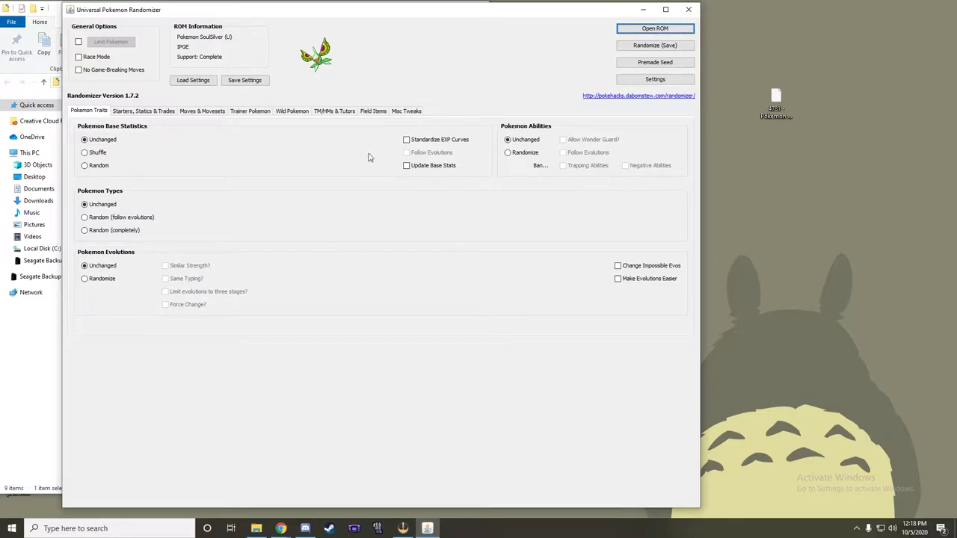
{"action": "left_click", "coordinate": [280, 528]}
{"action": "left_click", "coordinate": [357, 486]}
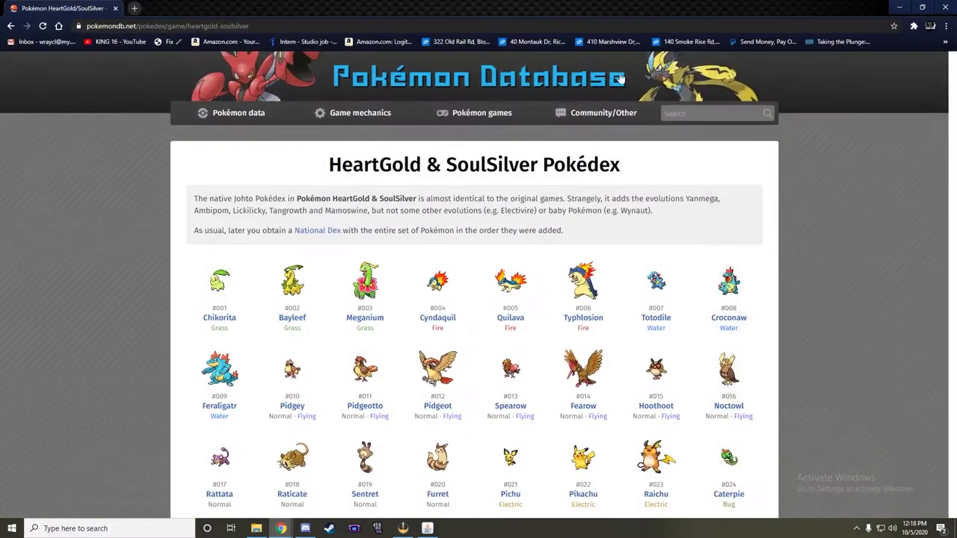
{"action": "scroll", "coordinate": [699, 327], "scroll_direction": "down", "scroll_amount": 5}
{"action": "scroll", "coordinate": [700, 328], "scroll_direction": "down", "scroll_amount": 1}
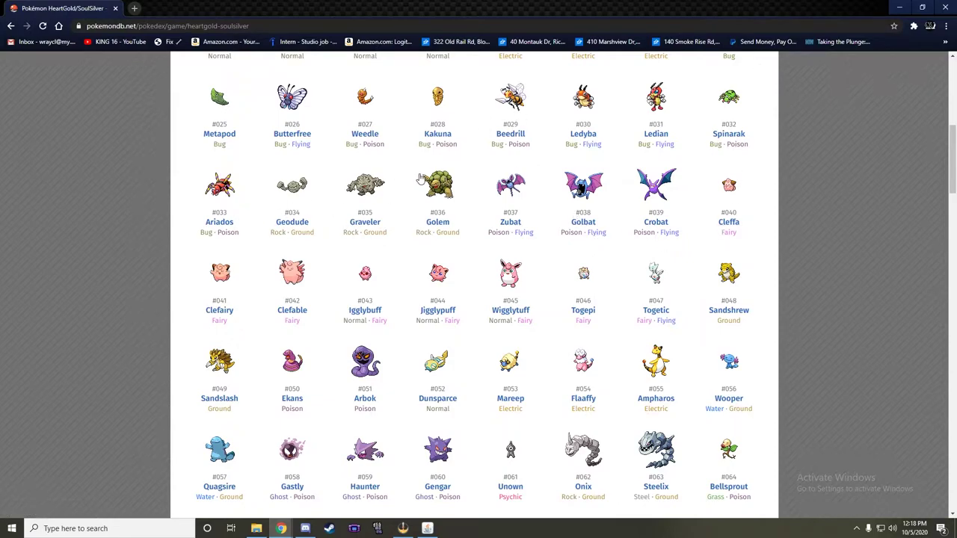
{"action": "scroll", "coordinate": [789, 279], "scroll_direction": "down", "scroll_amount": 3}
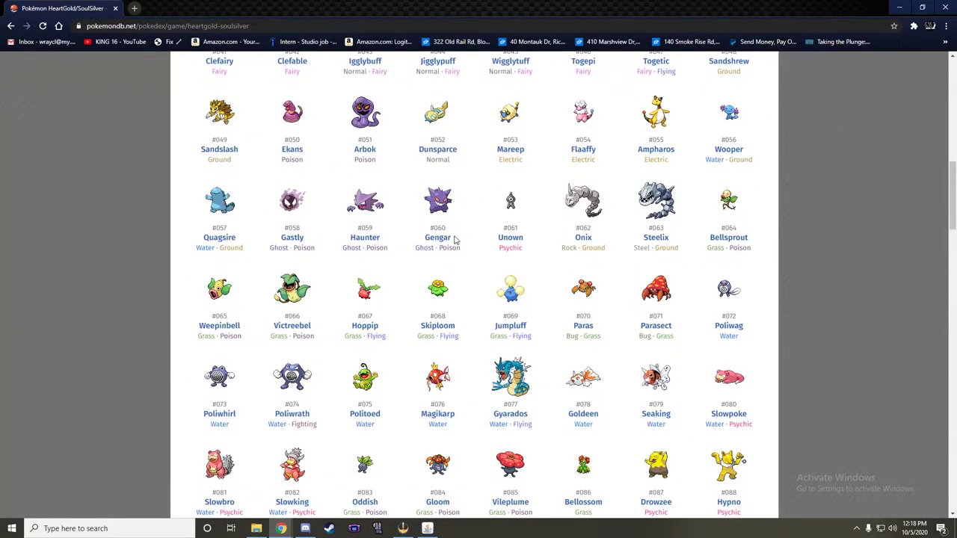
{"action": "scroll", "coordinate": [770, 254], "scroll_direction": "down", "scroll_amount": 4}
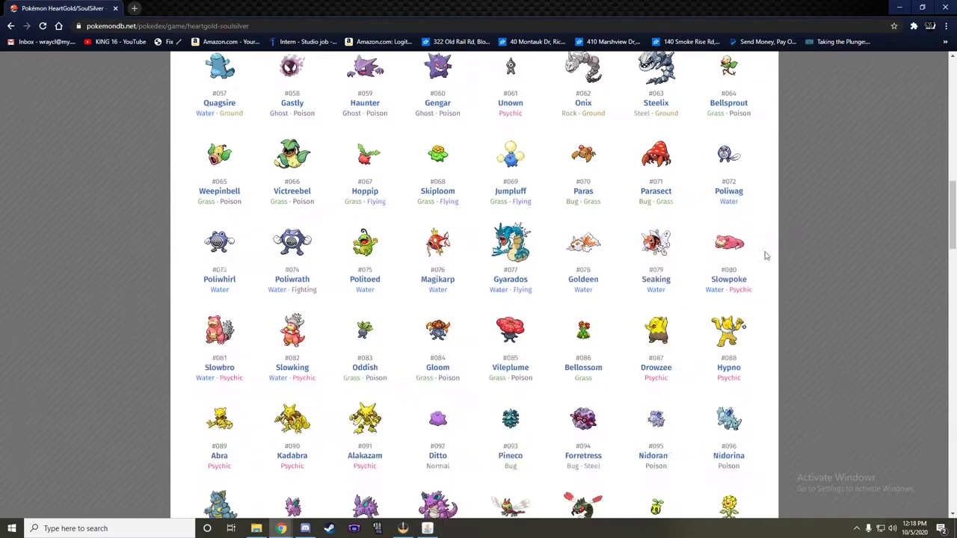
{"action": "scroll", "coordinate": [795, 267], "scroll_direction": "down", "scroll_amount": 1}
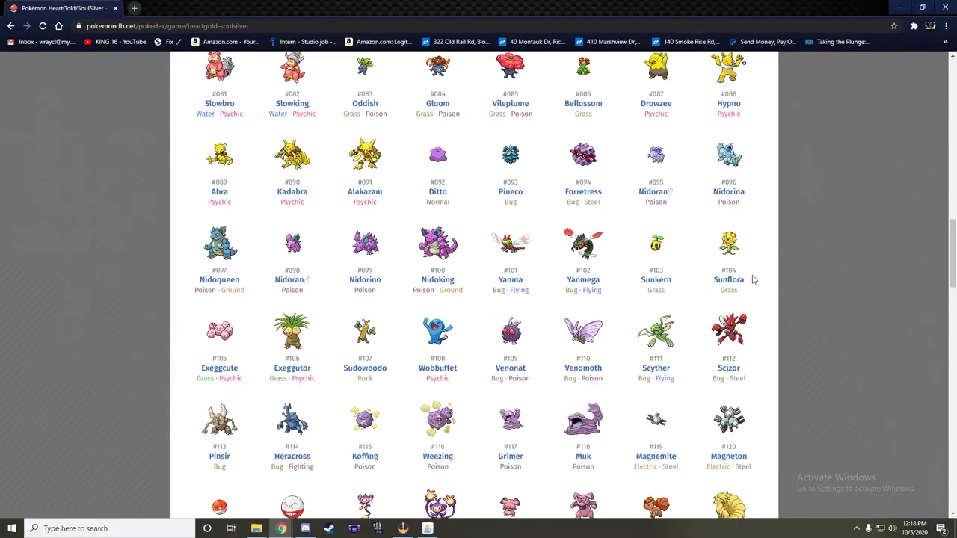
{"action": "scroll", "coordinate": [800, 283], "scroll_direction": "down", "scroll_amount": 2}
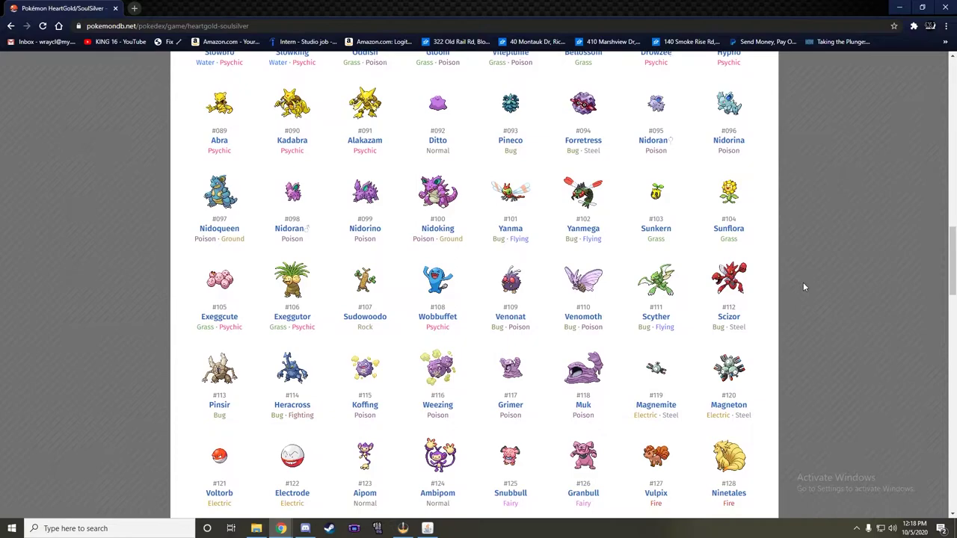
{"action": "scroll", "coordinate": [804, 286], "scroll_direction": "down", "scroll_amount": 3}
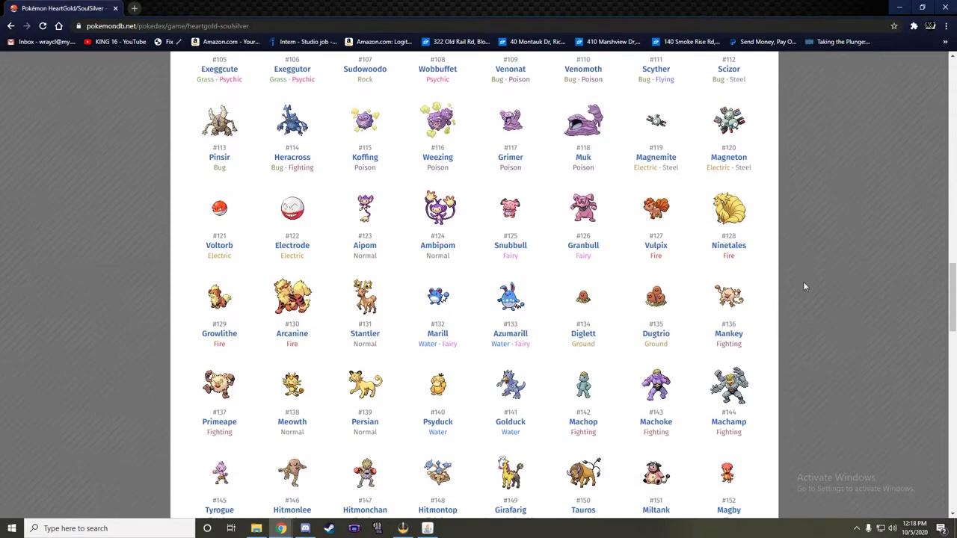
{"action": "scroll", "coordinate": [805, 287], "scroll_direction": "down", "scroll_amount": 4}
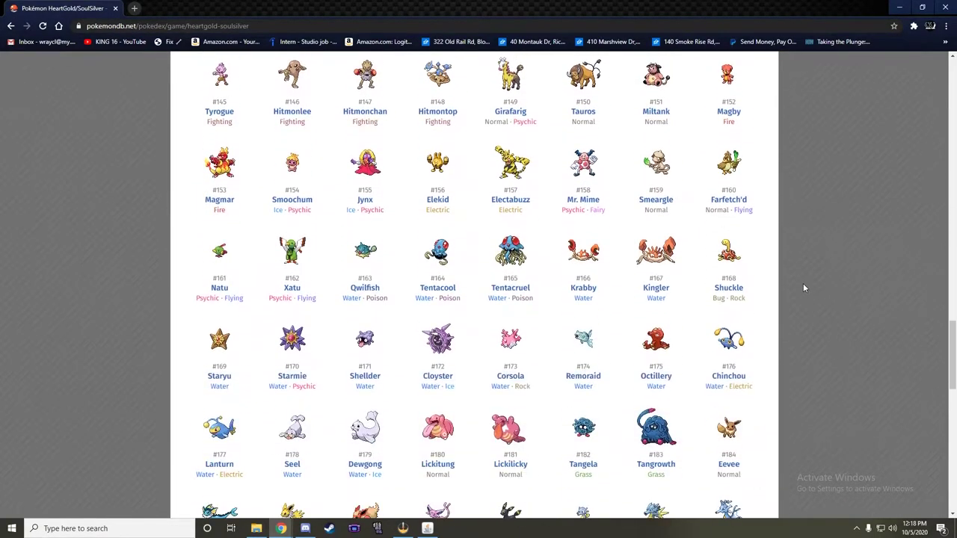
{"action": "scroll", "coordinate": [804, 287], "scroll_direction": "down", "scroll_amount": 4}
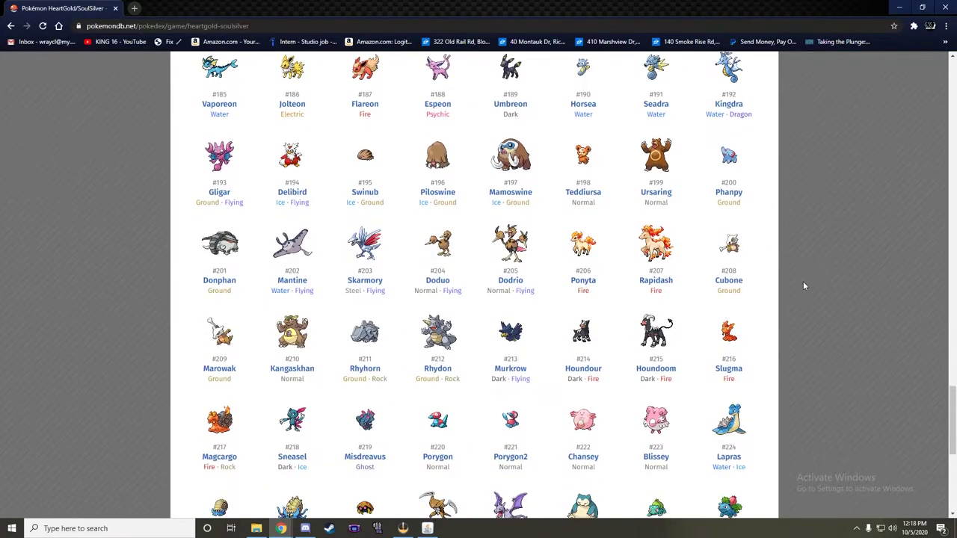
{"action": "scroll", "coordinate": [811, 281], "scroll_direction": "down", "scroll_amount": 2}
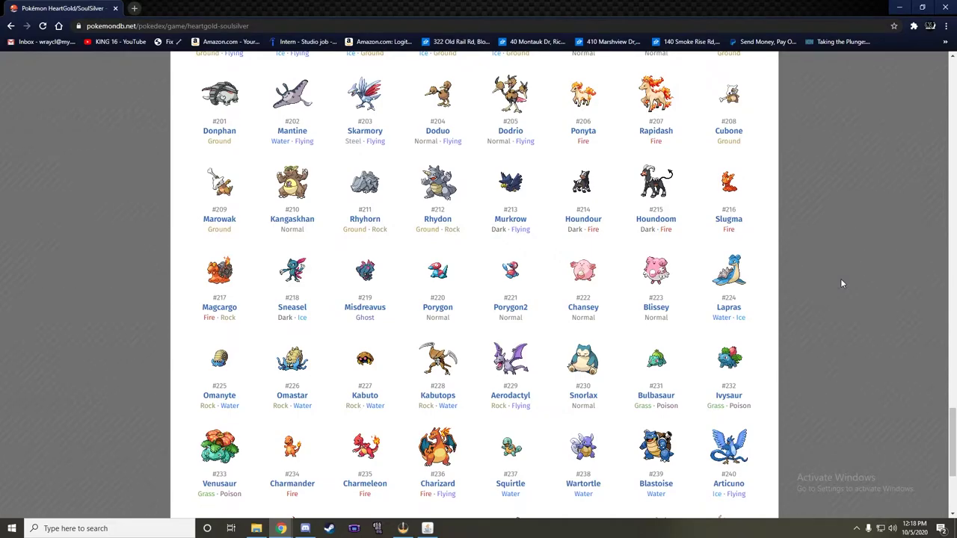
{"action": "scroll", "coordinate": [841, 280], "scroll_direction": "down", "scroll_amount": 1}
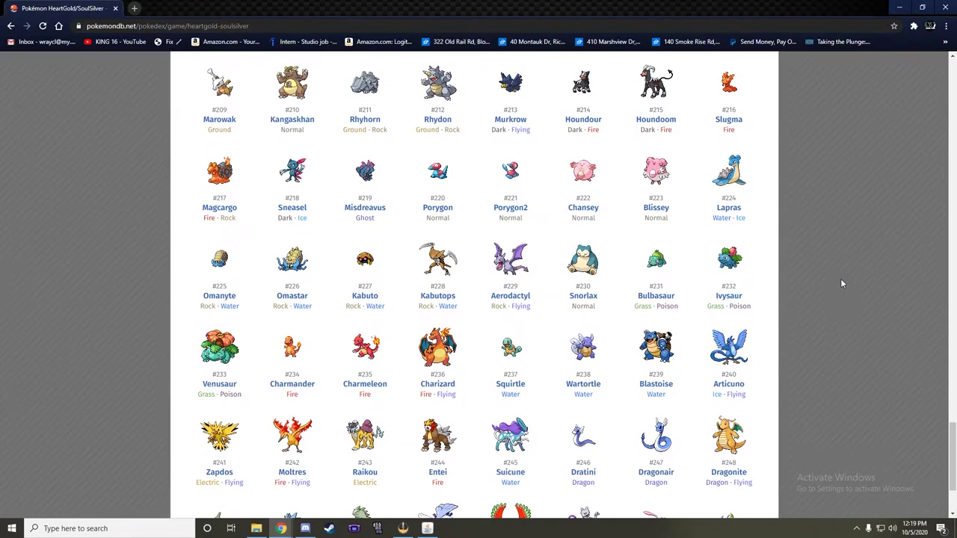
{"action": "scroll", "coordinate": [840, 278], "scroll_direction": "down", "scroll_amount": 1}
{"action": "scroll", "coordinate": [840, 279], "scroll_direction": "up", "scroll_amount": 3}
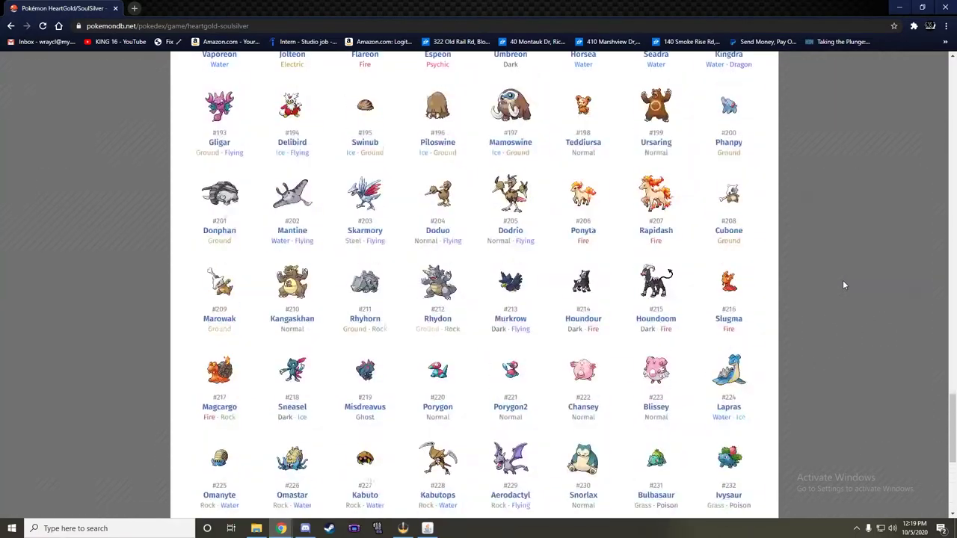
{"action": "scroll", "coordinate": [841, 280], "scroll_direction": "up", "scroll_amount": 20}
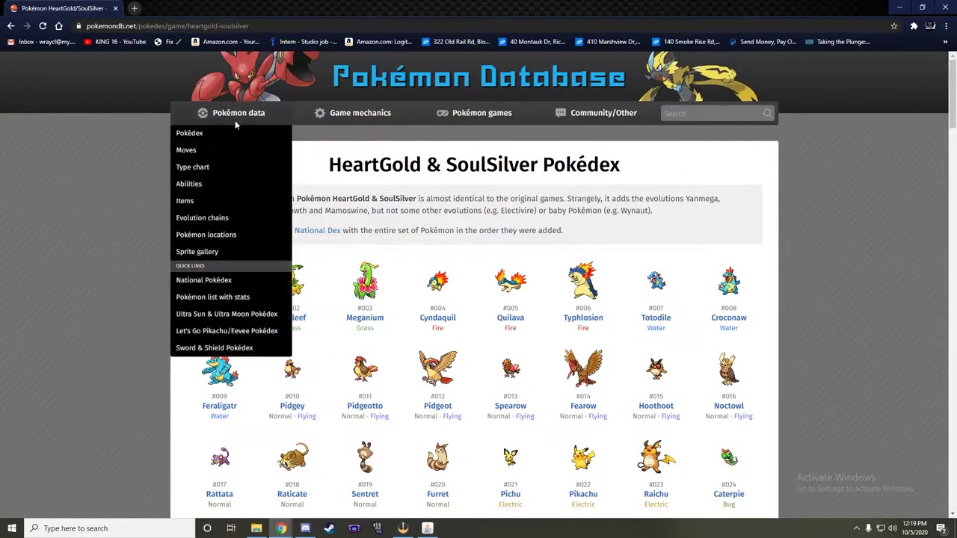
Open the National Pokédex and scroll to Generation 2 entries around #200 Misdreavus.
{"action": "left_click", "coordinate": [333, 234]}
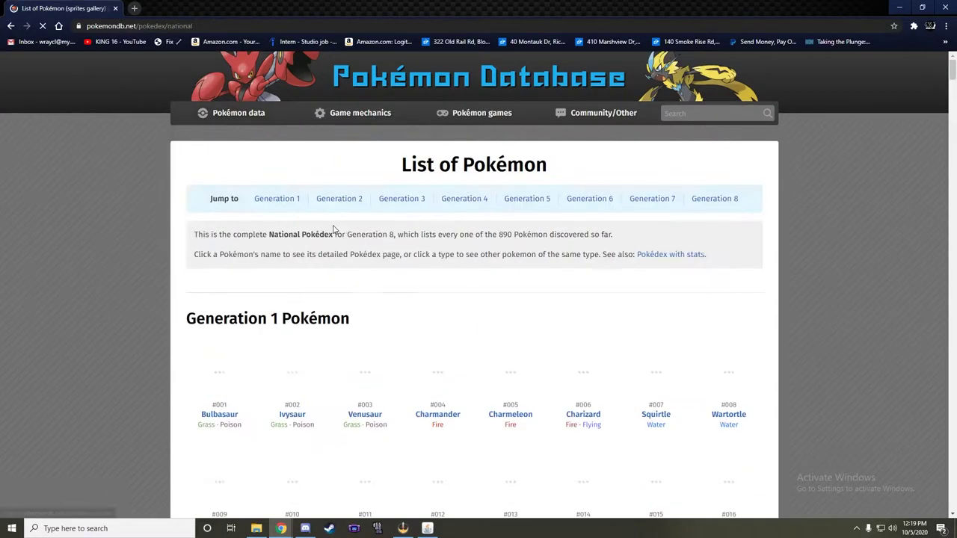
{"action": "scroll", "coordinate": [682, 309], "scroll_direction": "down", "scroll_amount": 6}
{"action": "scroll", "coordinate": [682, 309], "scroll_direction": "down", "scroll_amount": 4}
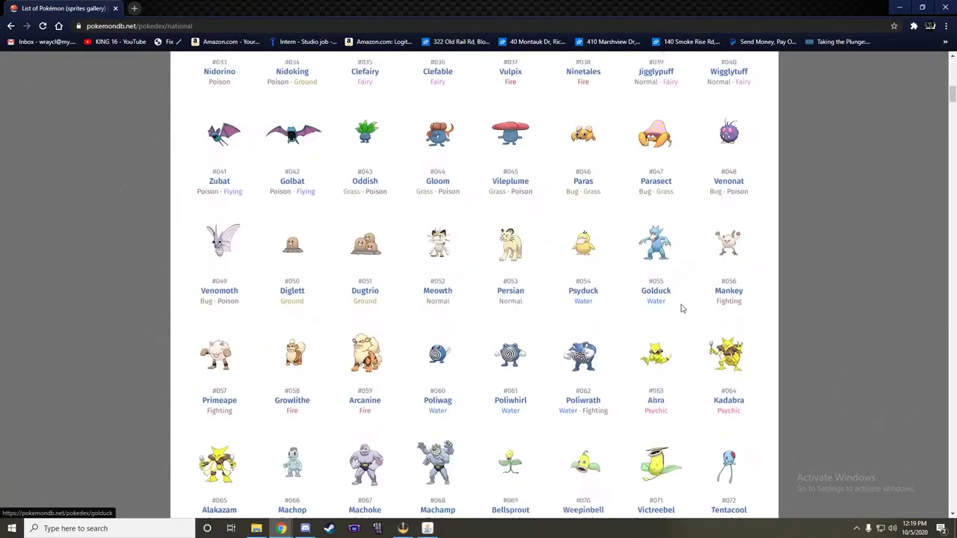
{"action": "scroll", "coordinate": [679, 306], "scroll_direction": "up", "scroll_amount": 6}
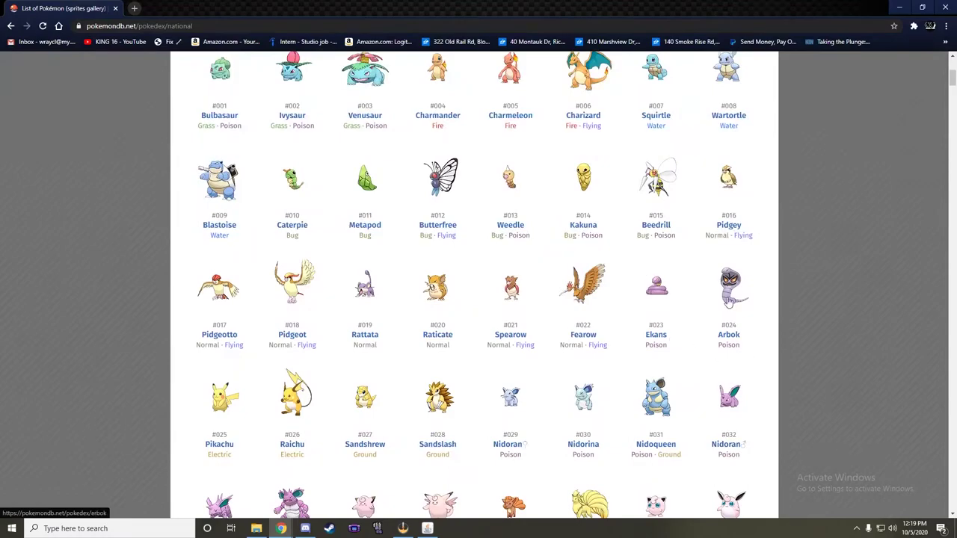
{"action": "scroll", "coordinate": [776, 310], "scroll_direction": "down", "scroll_amount": 1}
{"action": "scroll", "coordinate": [776, 311], "scroll_direction": "down", "scroll_amount": 5}
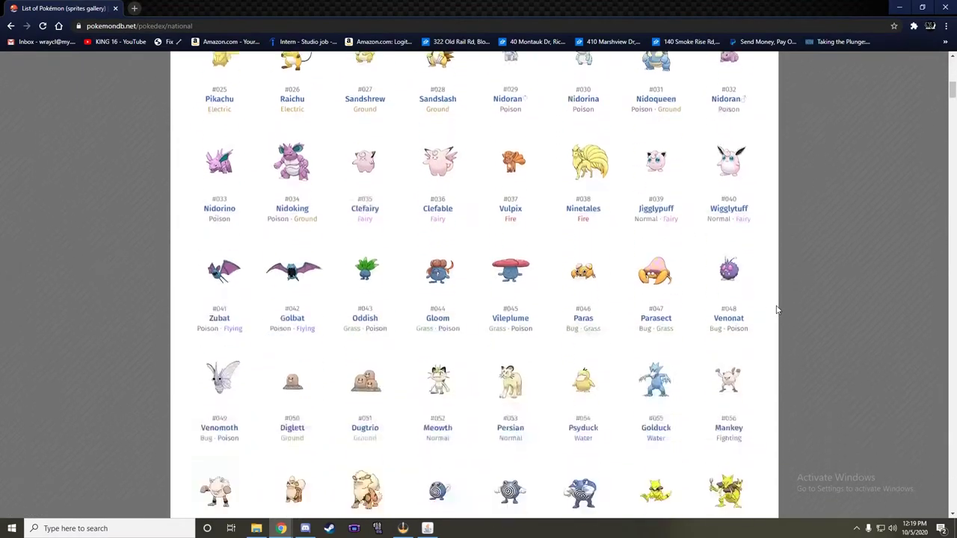
{"action": "scroll", "coordinate": [776, 310], "scroll_direction": "down", "scroll_amount": 4}
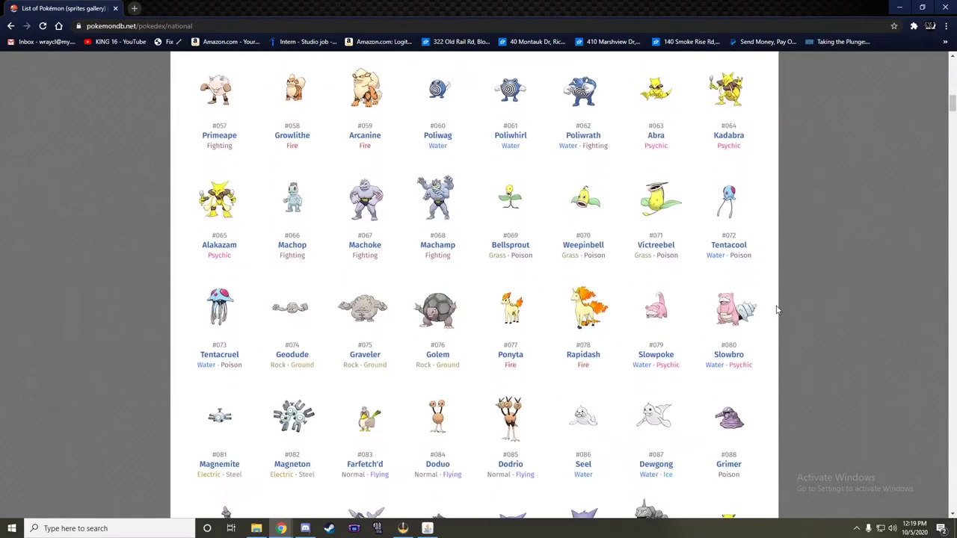
{"action": "scroll", "coordinate": [776, 310], "scroll_direction": "down", "scroll_amount": 3}
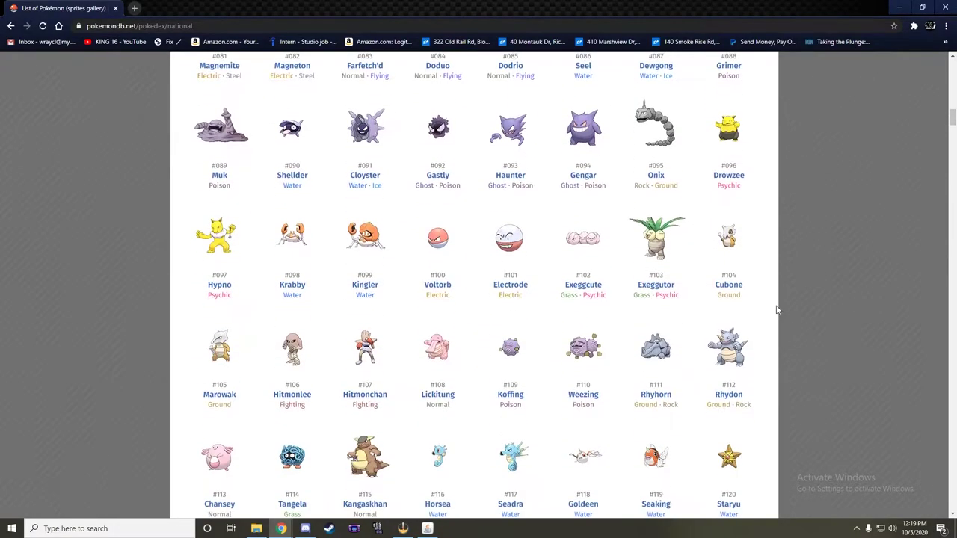
{"action": "scroll", "coordinate": [776, 311], "scroll_direction": "down", "scroll_amount": 3}
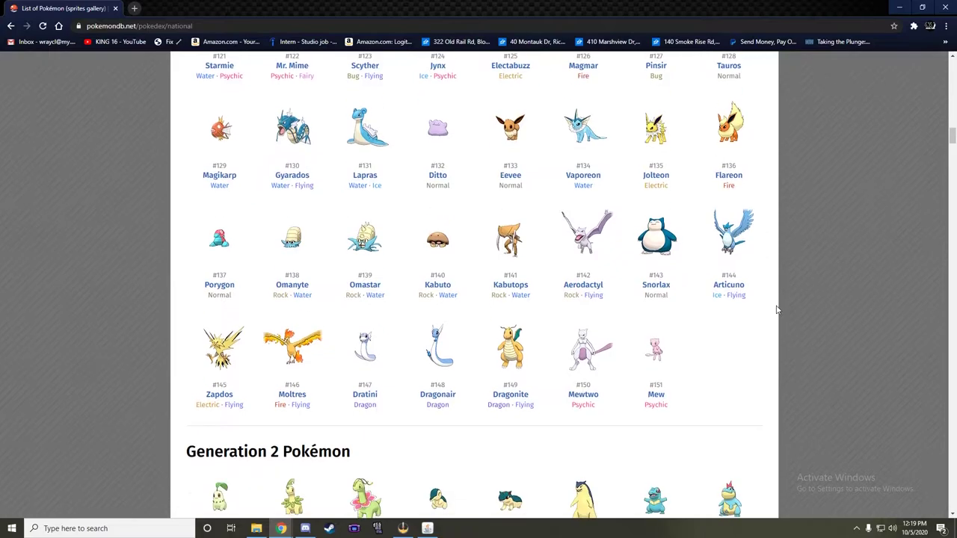
{"action": "scroll", "coordinate": [776, 311], "scroll_direction": "down", "scroll_amount": 1}
{"action": "scroll", "coordinate": [776, 311], "scroll_direction": "down", "scroll_amount": 3}
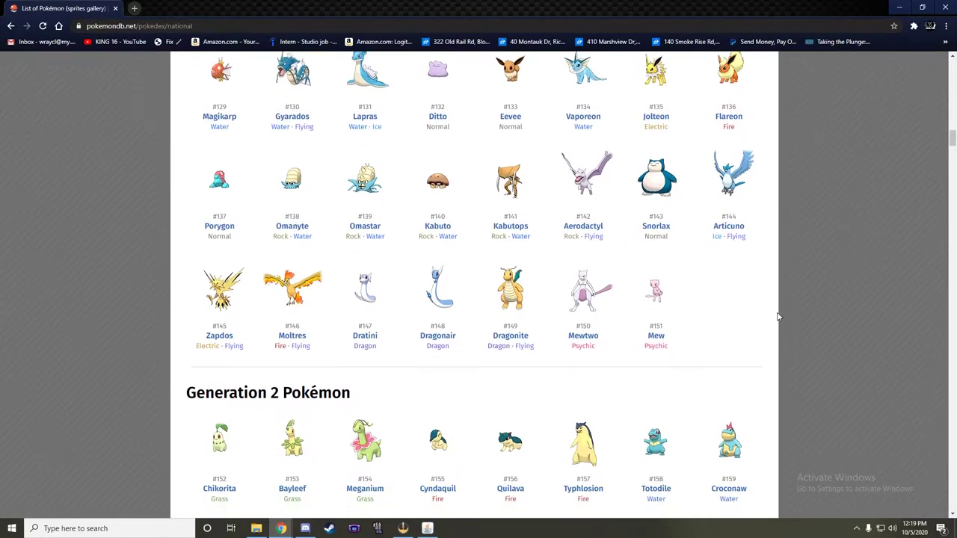
{"action": "scroll", "coordinate": [777, 316], "scroll_direction": "down", "scroll_amount": 1}
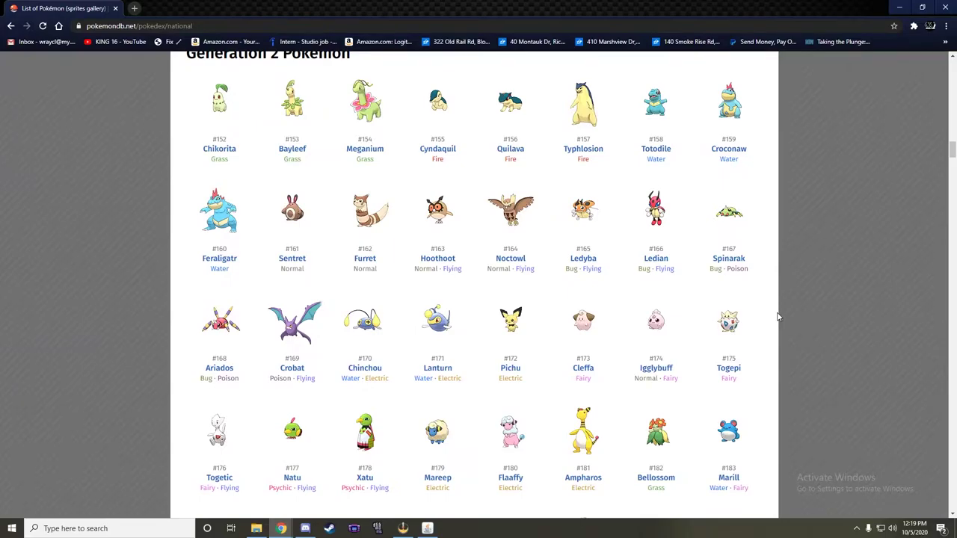
{"action": "scroll", "coordinate": [789, 271], "scroll_direction": "down", "scroll_amount": 2}
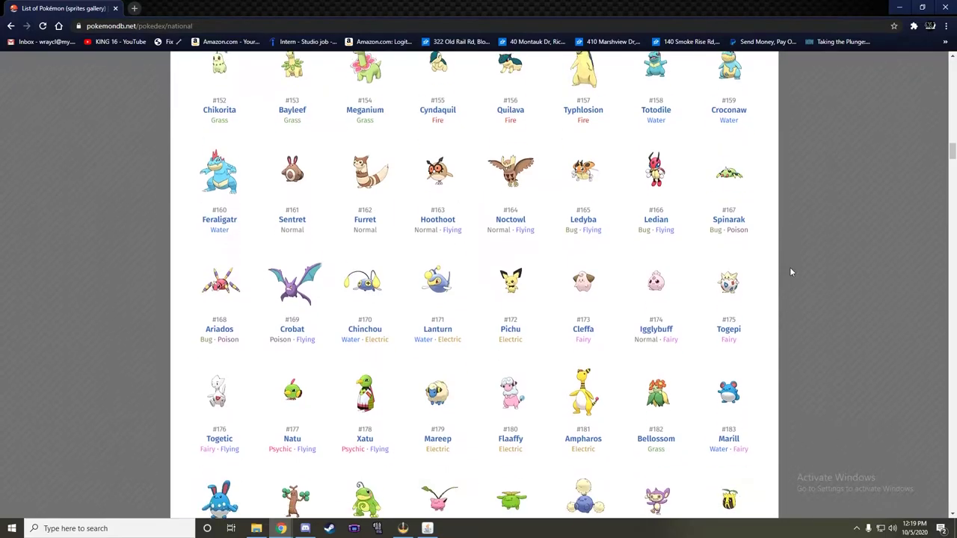
{"action": "scroll", "coordinate": [792, 272], "scroll_direction": "down", "scroll_amount": 2}
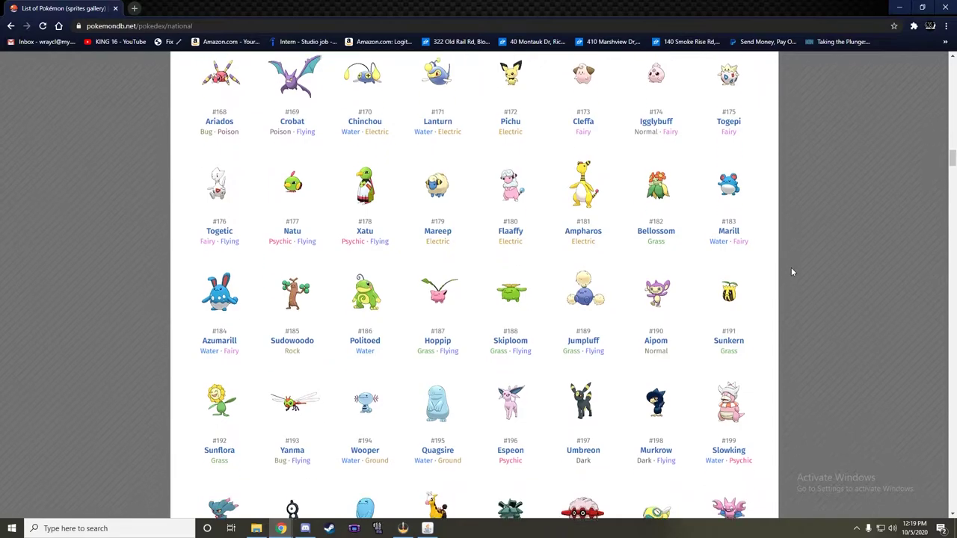
Switch the starters to Custom and pick GASTLY as the first starter.
{"action": "left_click", "coordinate": [427, 528]}
{"action": "left_click", "coordinate": [132, 113]}
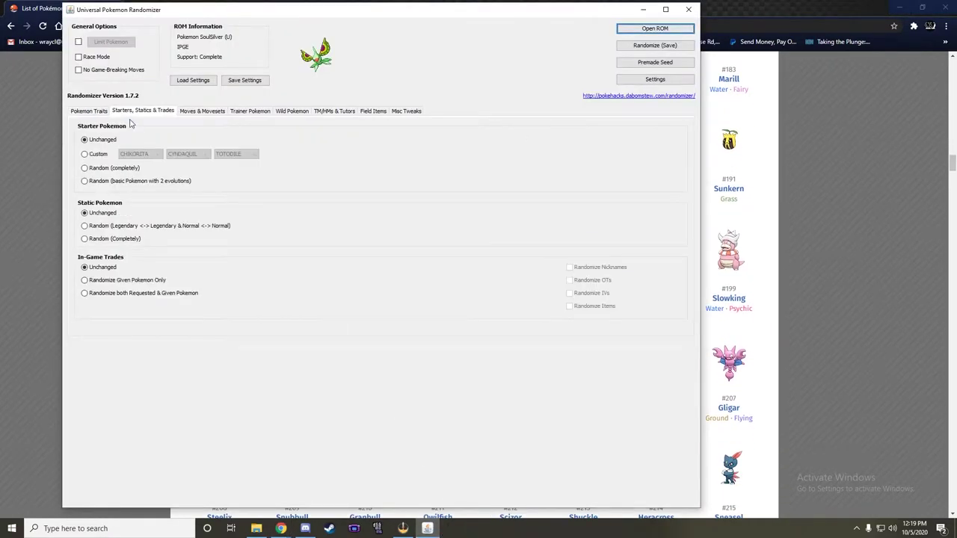
{"action": "left_click", "coordinate": [84, 154]}
{"action": "left_click", "coordinate": [140, 154]}
{"action": "scroll", "coordinate": [143, 213], "scroll_direction": "up", "scroll_amount": 14}
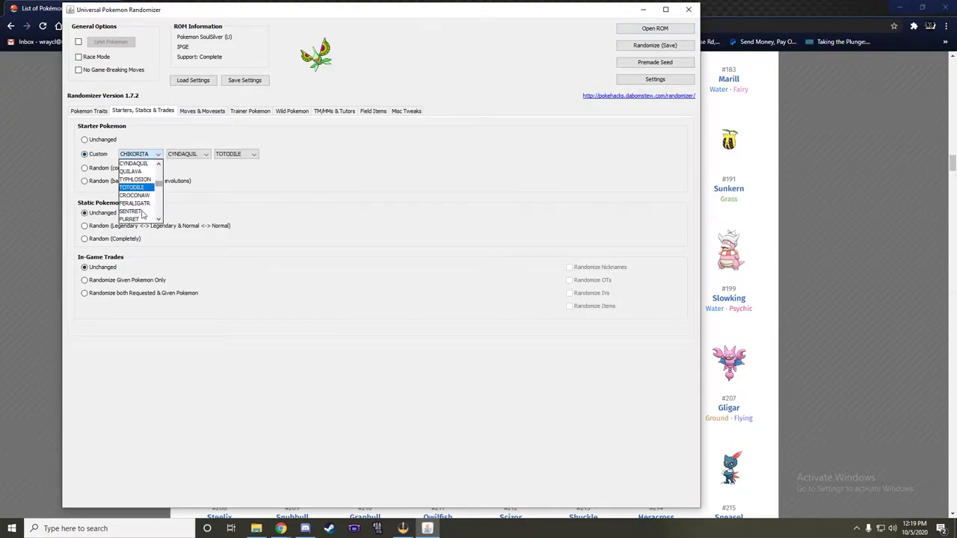
{"action": "scroll", "coordinate": [144, 213], "scroll_direction": "up", "scroll_amount": 5}
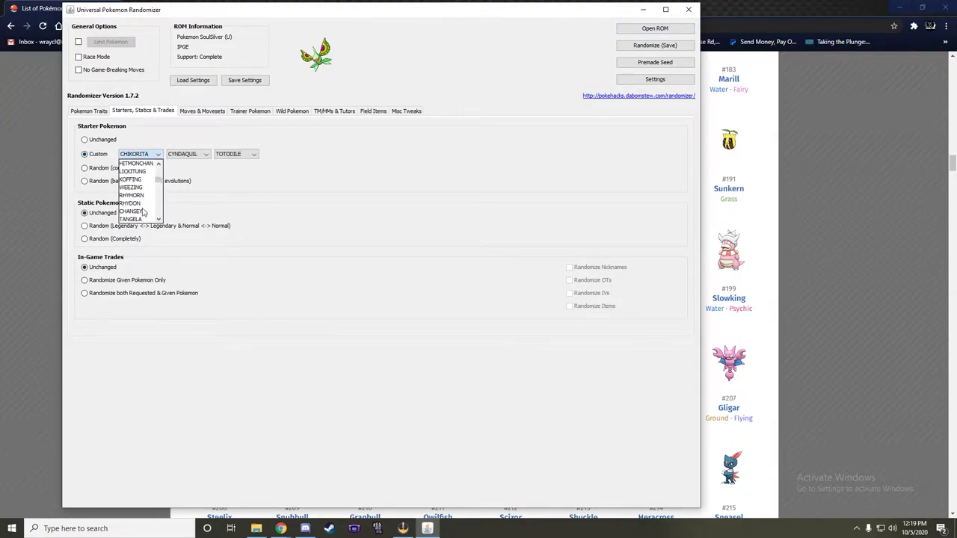
{"action": "scroll", "coordinate": [143, 214], "scroll_direction": "up", "scroll_amount": 2}
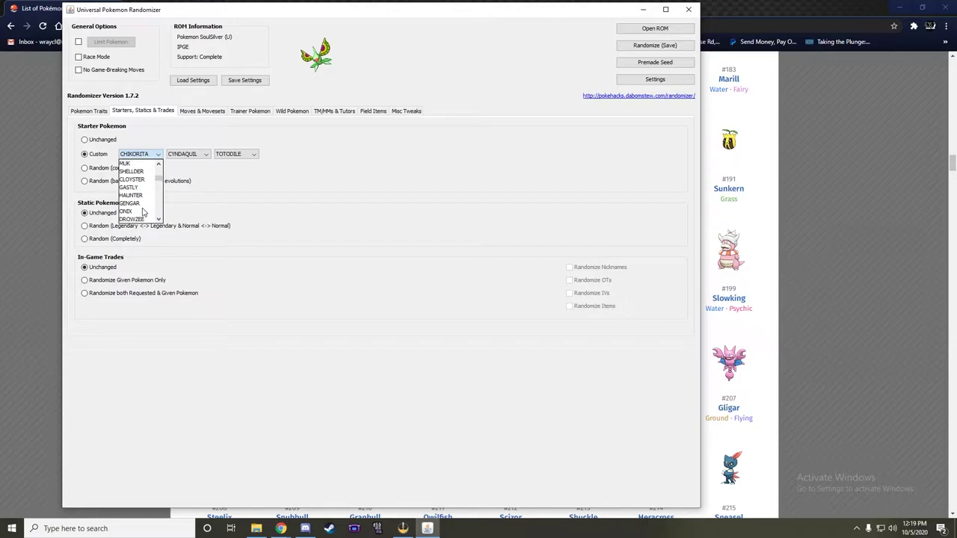
{"action": "left_click", "coordinate": [139, 192]}
Scroll the pokemondb National Pokédex gallery down past Generation 2 into Generation 3.
{"action": "left_click", "coordinate": [849, 222]}
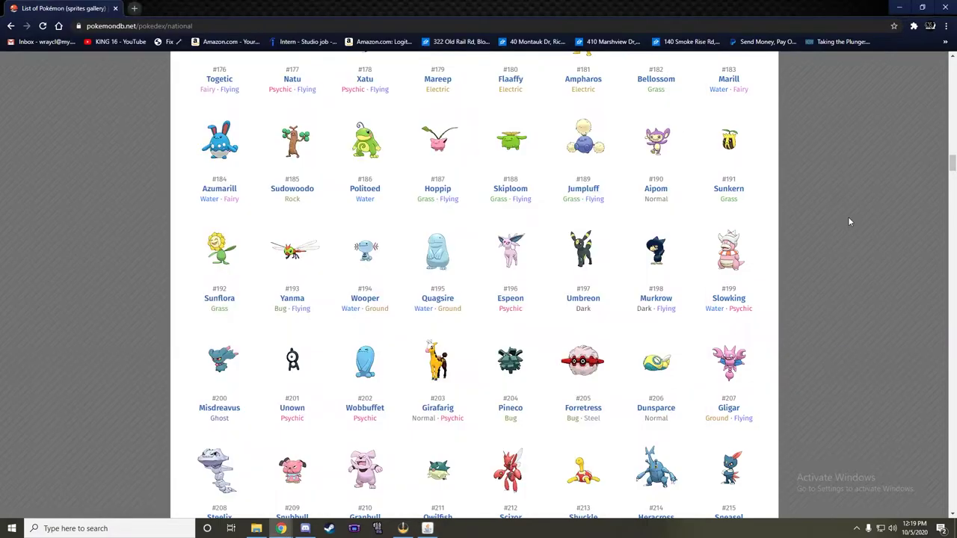
{"action": "scroll", "coordinate": [861, 228], "scroll_direction": "down", "scroll_amount": 3}
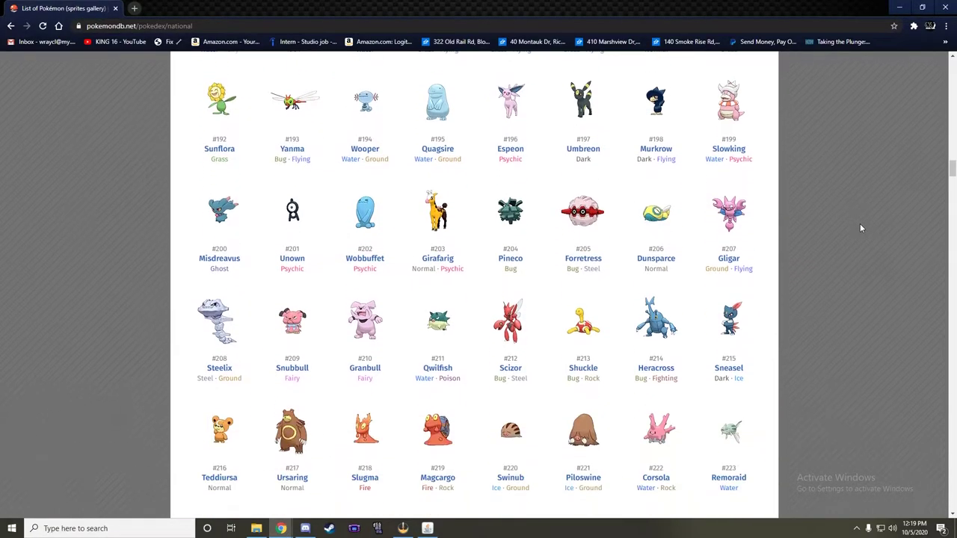
{"action": "scroll", "coordinate": [861, 228], "scroll_direction": "down", "scroll_amount": 1}
{"action": "scroll", "coordinate": [860, 228], "scroll_direction": "down", "scroll_amount": 1}
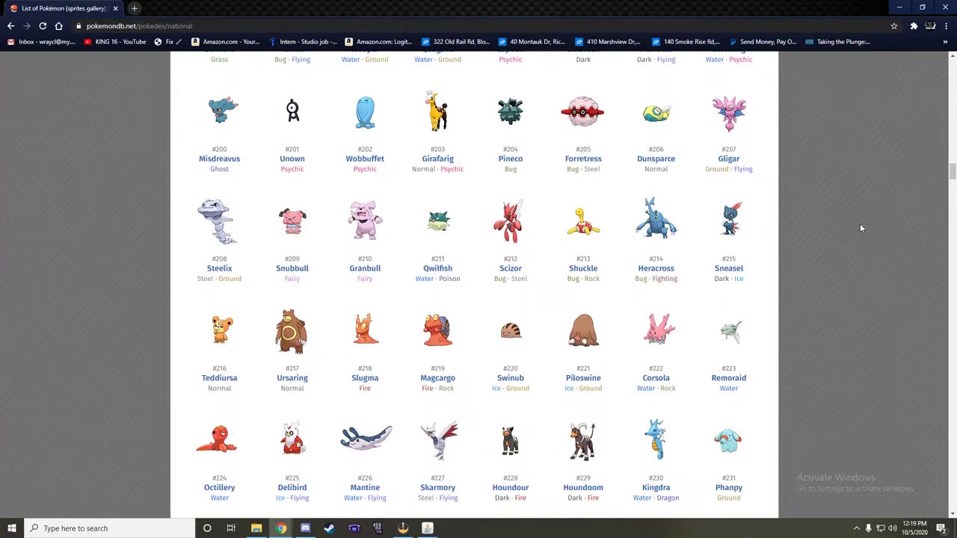
{"action": "scroll", "coordinate": [861, 228], "scroll_direction": "down", "scroll_amount": 1}
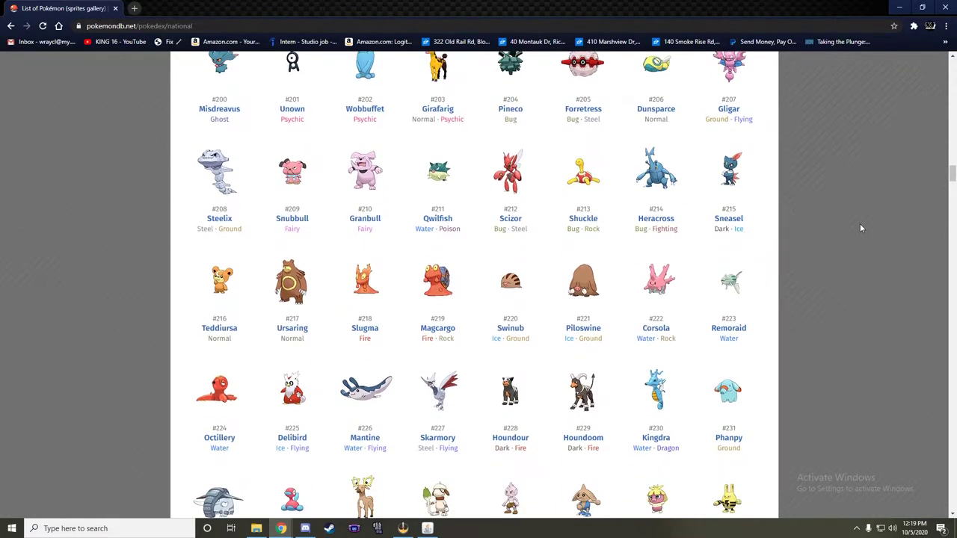
{"action": "scroll", "coordinate": [861, 228], "scroll_direction": "down", "scroll_amount": 3}
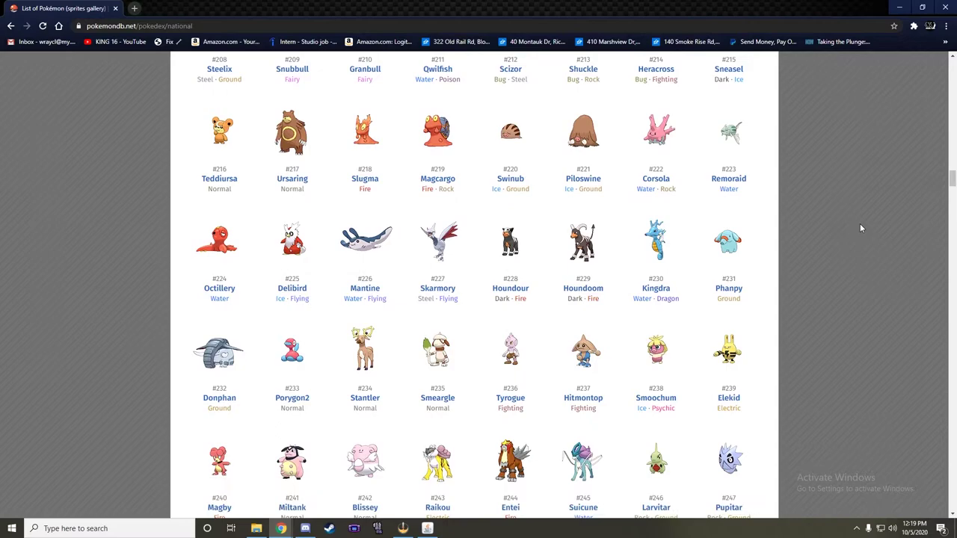
{"action": "scroll", "coordinate": [861, 228], "scroll_direction": "down", "scroll_amount": 3}
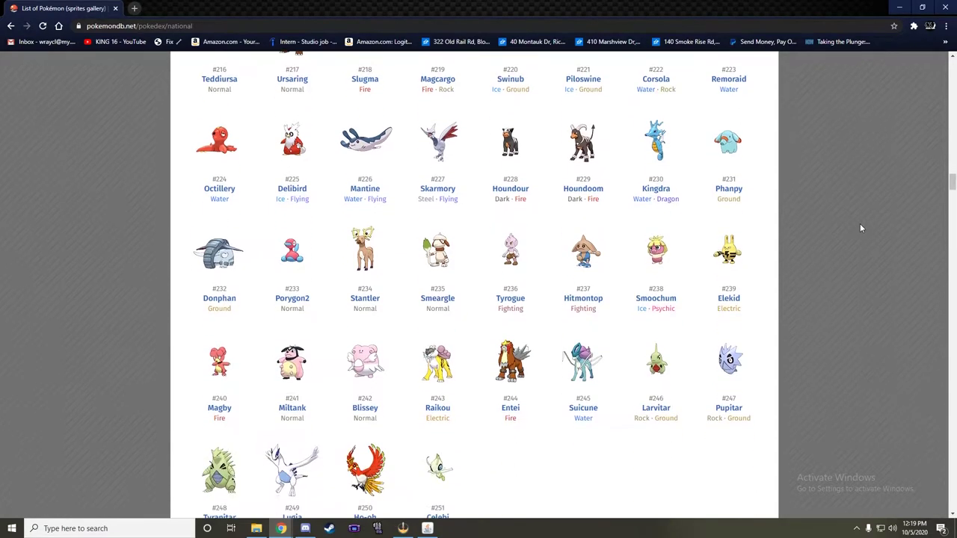
{"action": "scroll", "coordinate": [861, 228], "scroll_direction": "down", "scroll_amount": 1}
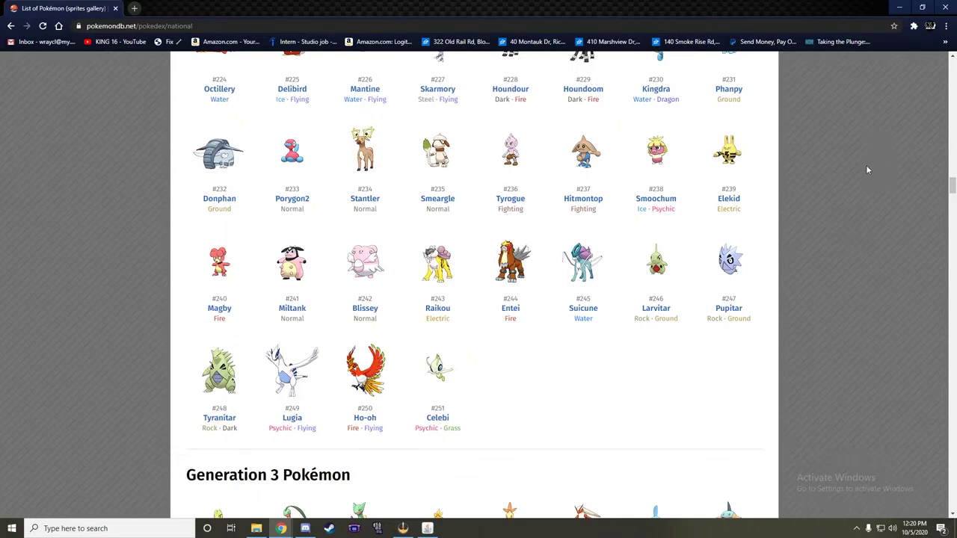
{"action": "scroll", "coordinate": [867, 170], "scroll_direction": "down", "scroll_amount": 1}
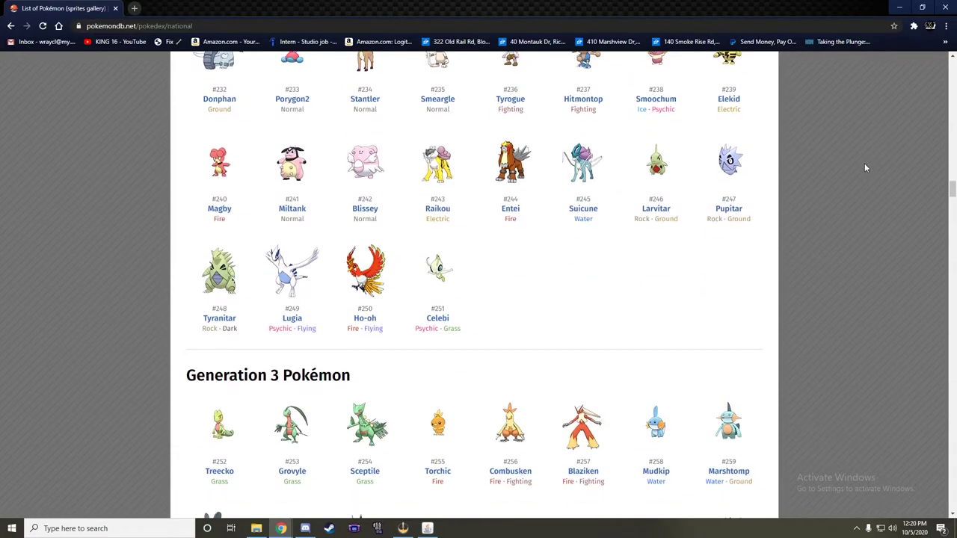
{"action": "scroll", "coordinate": [864, 167], "scroll_direction": "down", "scroll_amount": 4}
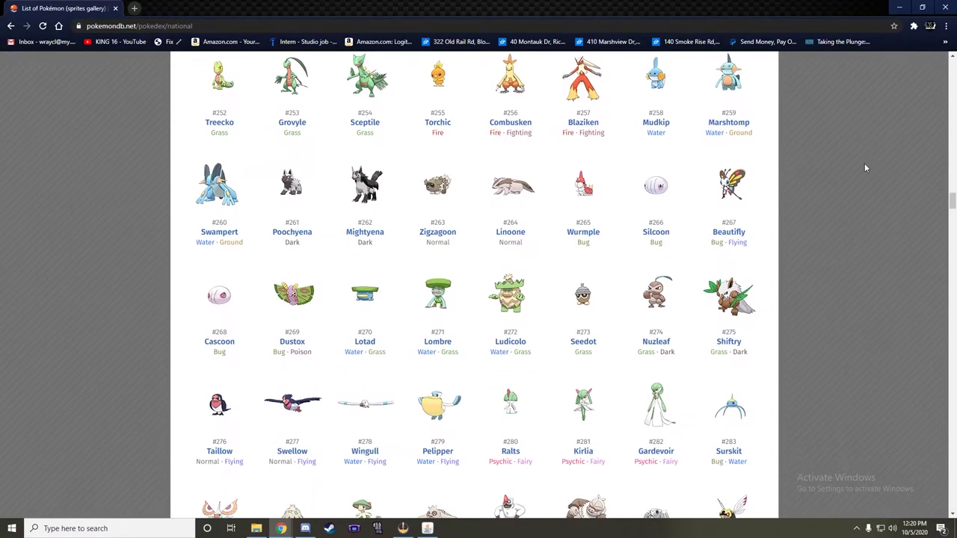
{"action": "scroll", "coordinate": [865, 167], "scroll_direction": "down", "scroll_amount": 4}
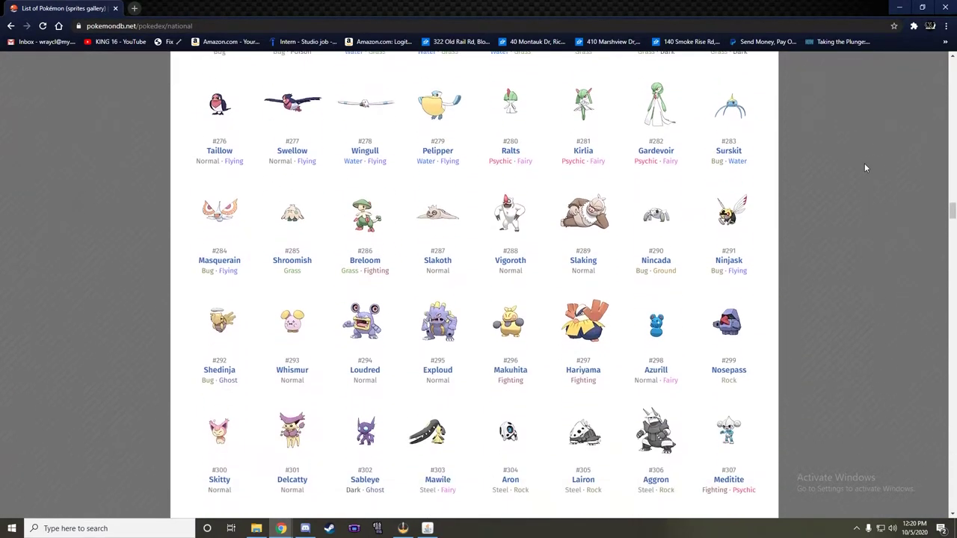
{"action": "scroll", "coordinate": [864, 167], "scroll_direction": "down", "scroll_amount": 4}
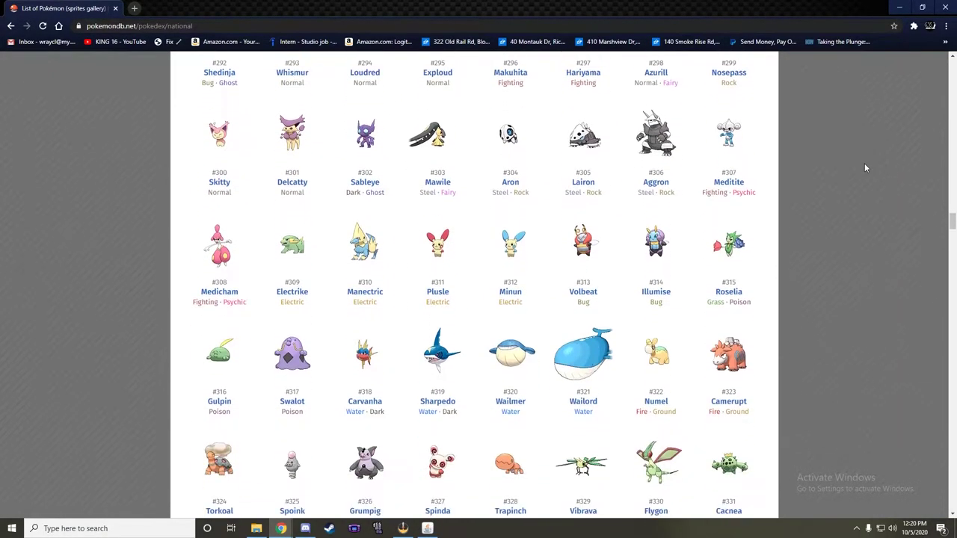
{"action": "scroll", "coordinate": [864, 167], "scroll_direction": "down", "scroll_amount": 1}
{"action": "scroll", "coordinate": [863, 168], "scroll_direction": "down", "scroll_amount": 2}
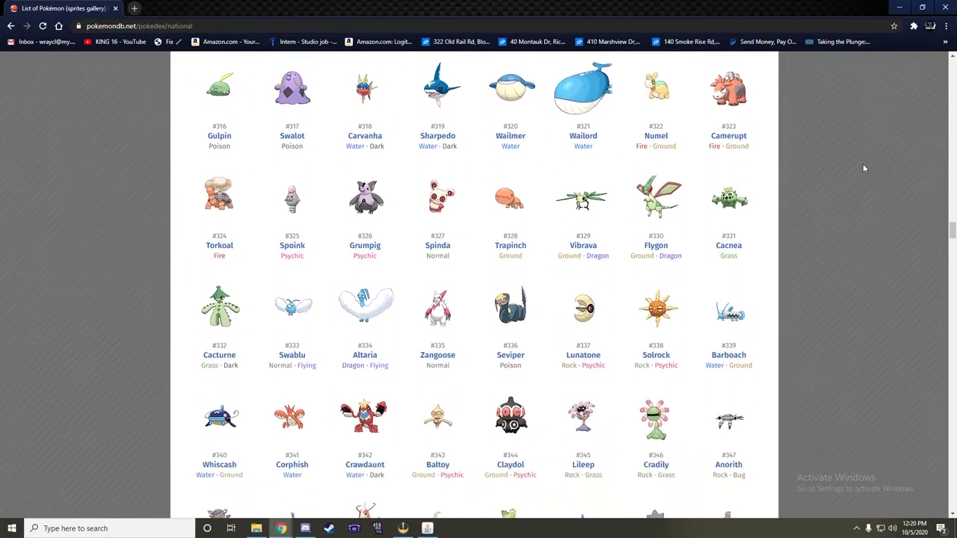
{"action": "scroll", "coordinate": [864, 167], "scroll_direction": "down", "scroll_amount": 3}
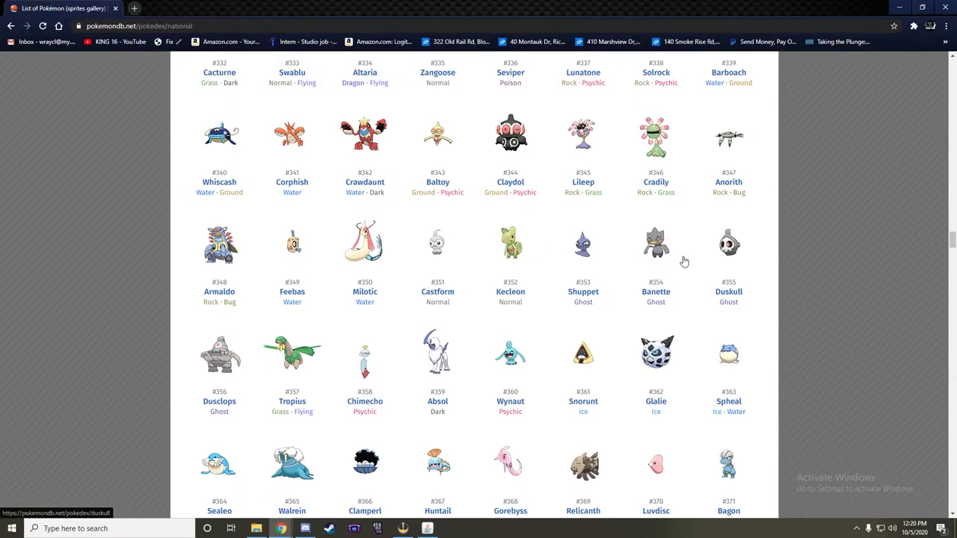
{"action": "scroll", "coordinate": [632, 256], "scroll_direction": "down", "scroll_amount": 1}
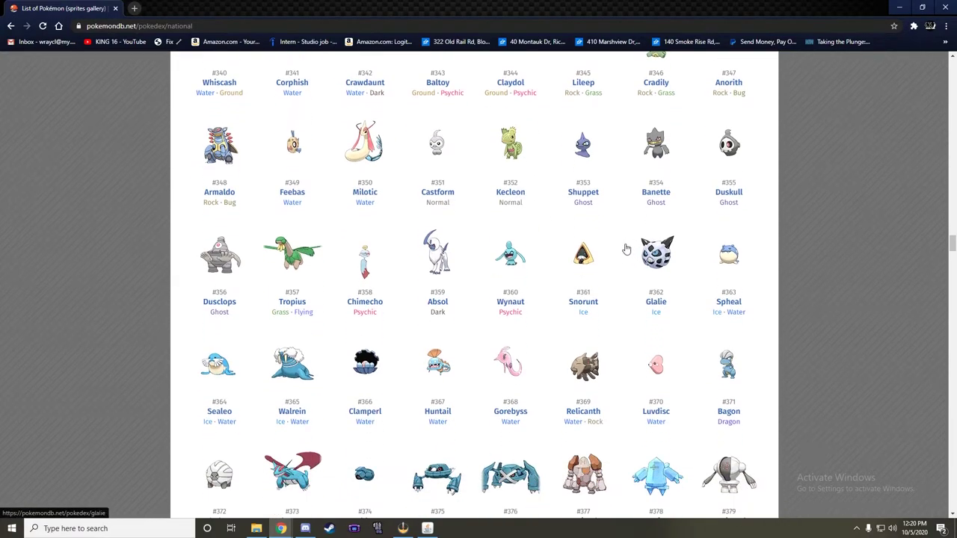
{"action": "scroll", "coordinate": [626, 249], "scroll_direction": "down", "scroll_amount": 1}
Set the second custom starter to DUSKULL.
{"action": "left_click", "coordinate": [427, 529]}
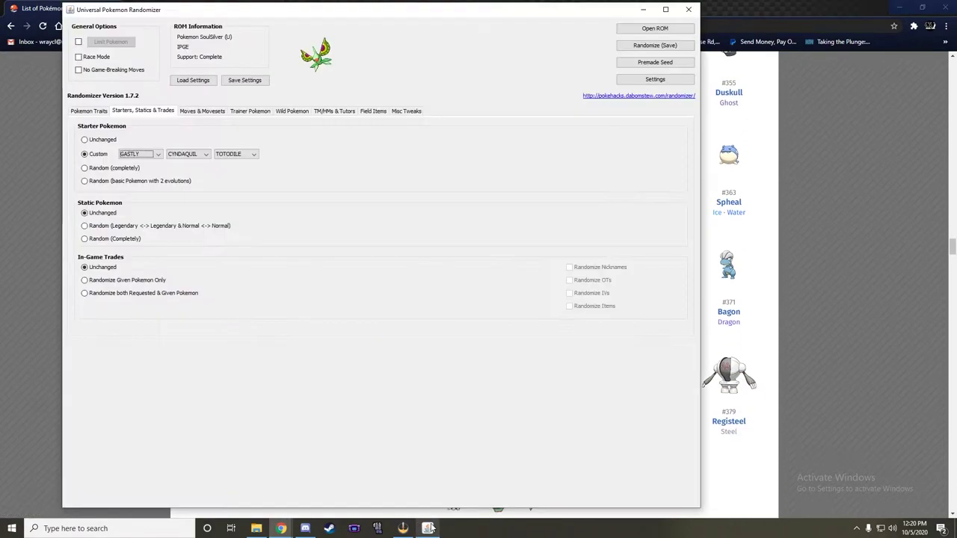
{"action": "left_click", "coordinate": [200, 154]}
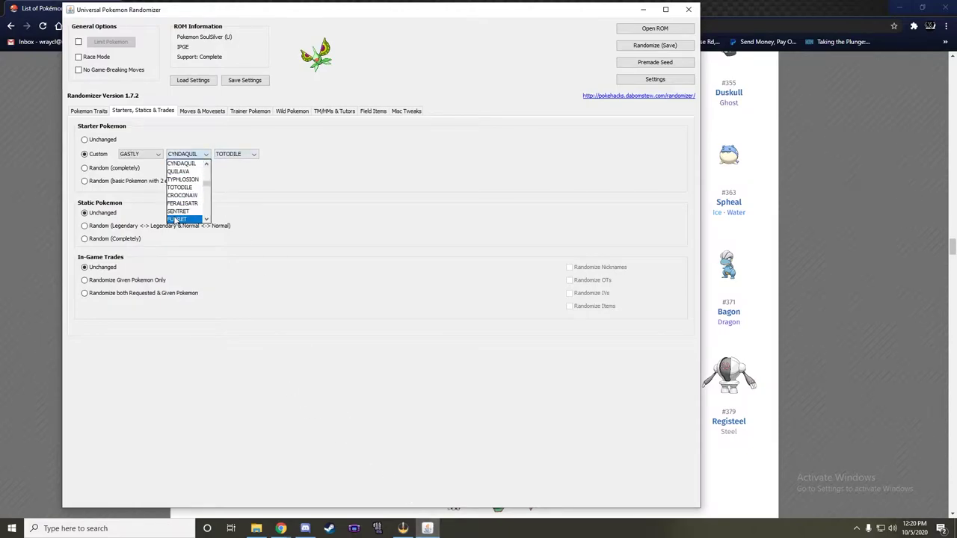
{"action": "scroll", "coordinate": [182, 216], "scroll_direction": "down", "scroll_amount": 8}
{"action": "scroll", "coordinate": [182, 218], "scroll_direction": "down", "scroll_amount": 7}
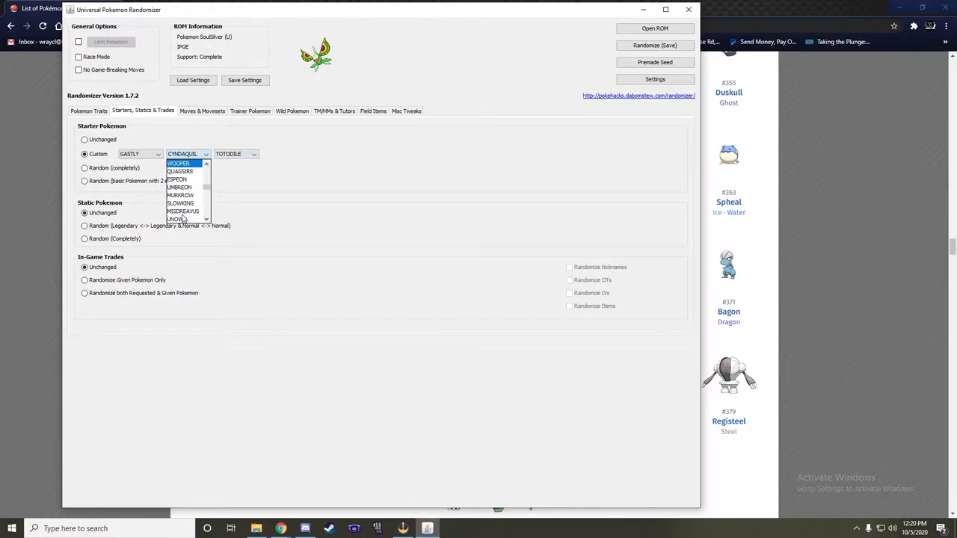
{"action": "scroll", "coordinate": [183, 218], "scroll_direction": "down", "scroll_amount": 2}
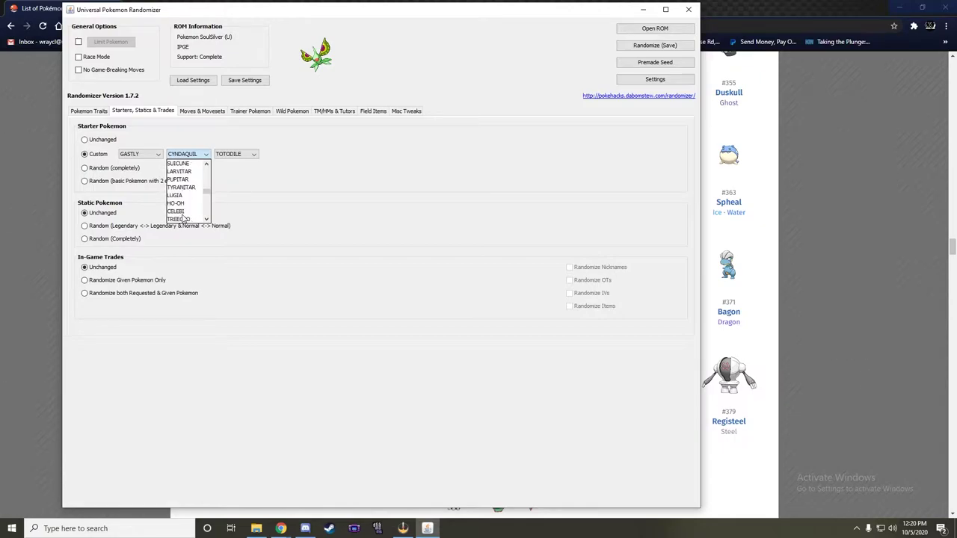
{"action": "scroll", "coordinate": [182, 219], "scroll_direction": "down", "scroll_amount": 3}
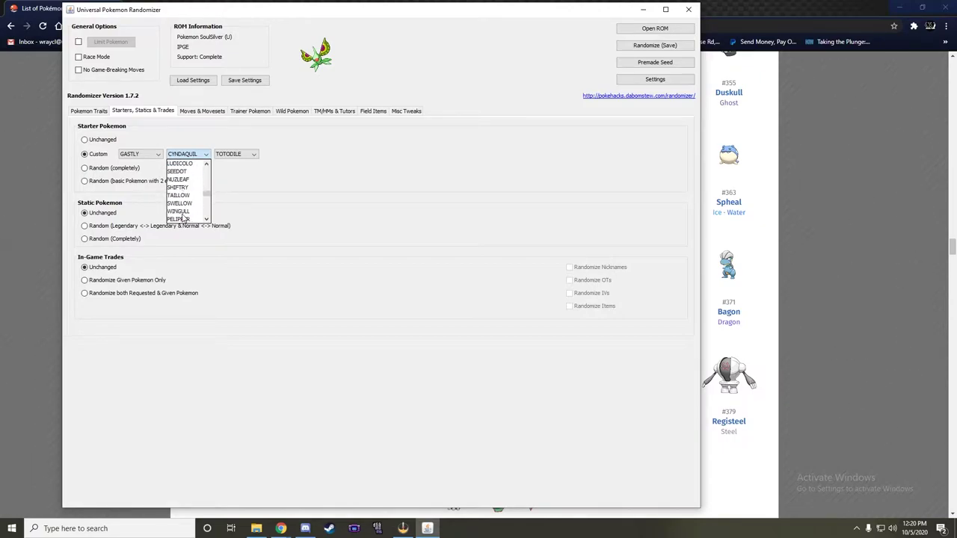
{"action": "scroll", "coordinate": [186, 217], "scroll_direction": "down", "scroll_amount": 7}
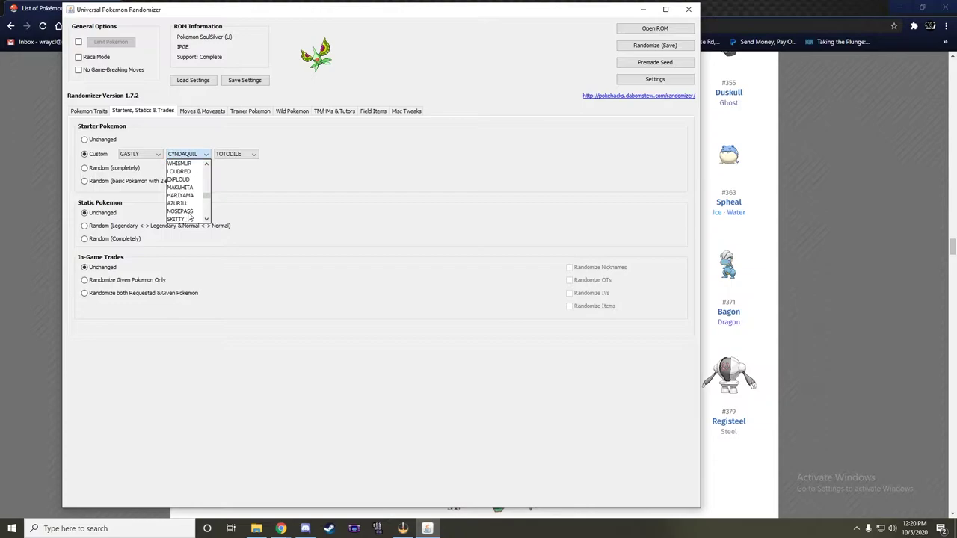
{"action": "scroll", "coordinate": [189, 217], "scroll_direction": "down", "scroll_amount": 6}
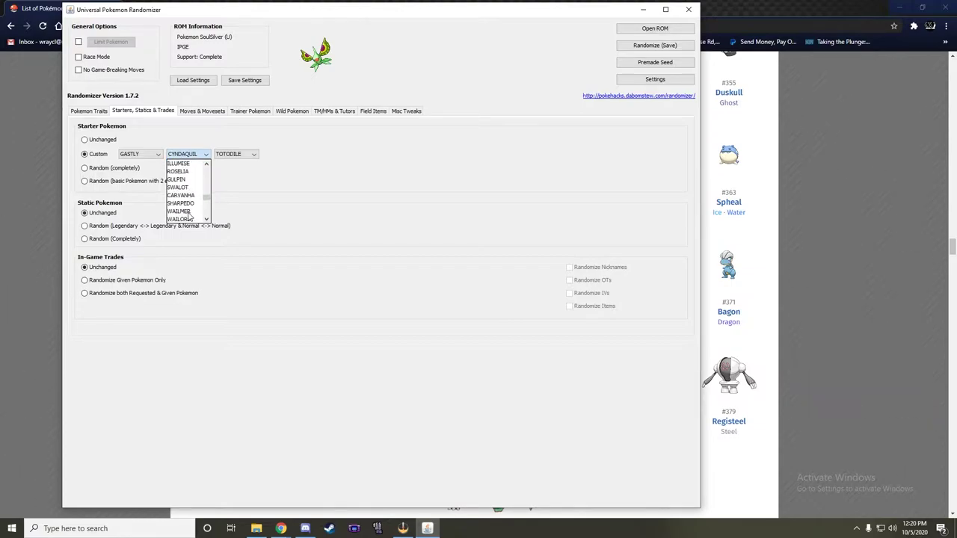
{"action": "scroll", "coordinate": [189, 217], "scroll_direction": "down", "scroll_amount": 7}
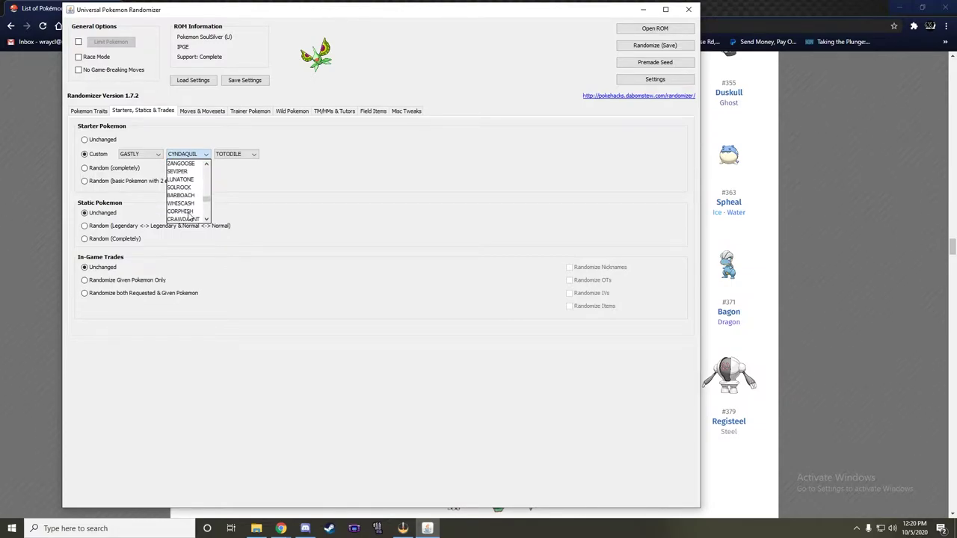
{"action": "scroll", "coordinate": [189, 217], "scroll_direction": "down", "scroll_amount": 5}
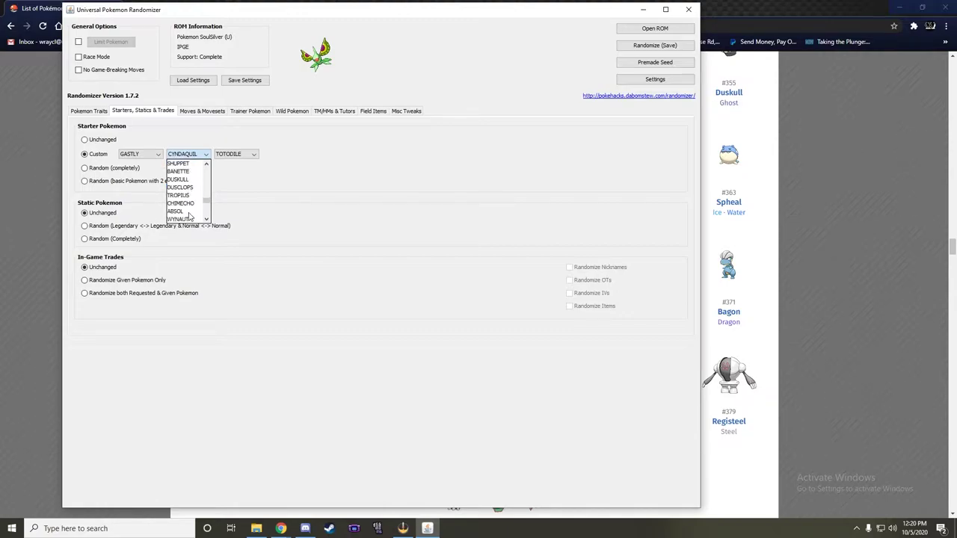
{"action": "left_click", "coordinate": [179, 180]}
Set the third custom starter to MISDREAVUS and bring the Pokédex gallery back up.
{"action": "left_click", "coordinate": [248, 154]}
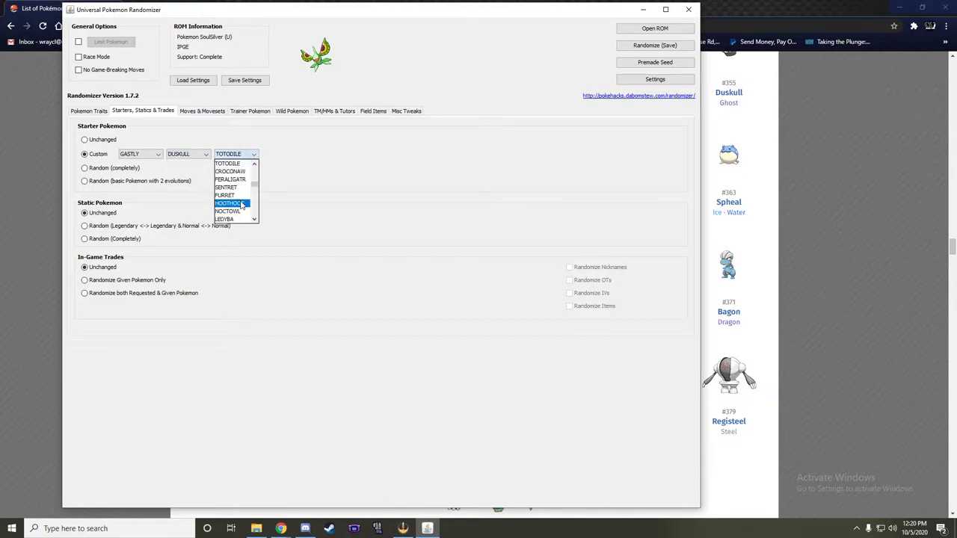
{"action": "scroll", "coordinate": [242, 204], "scroll_direction": "down", "scroll_amount": 1}
{"action": "scroll", "coordinate": [242, 205], "scroll_direction": "down", "scroll_amount": 9}
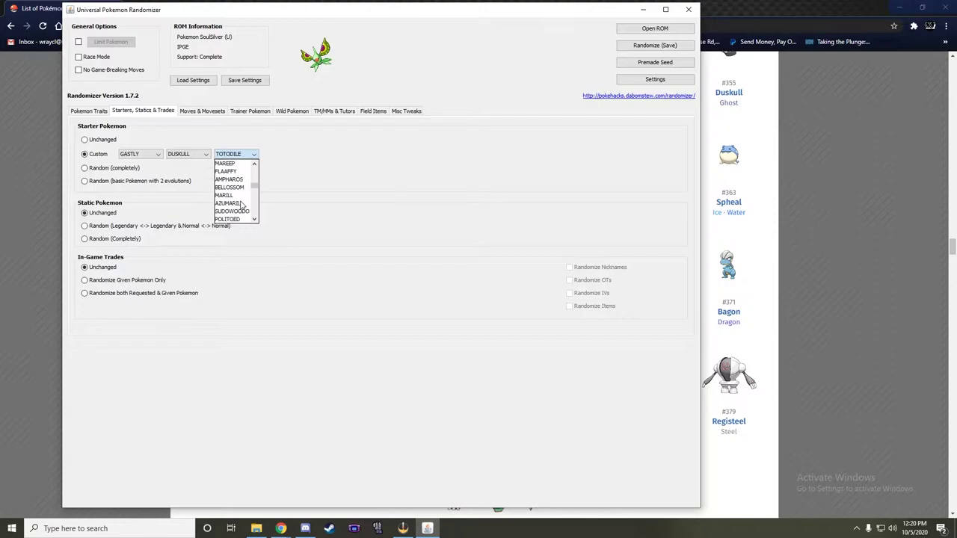
{"action": "scroll", "coordinate": [241, 205], "scroll_direction": "down", "scroll_amount": 5}
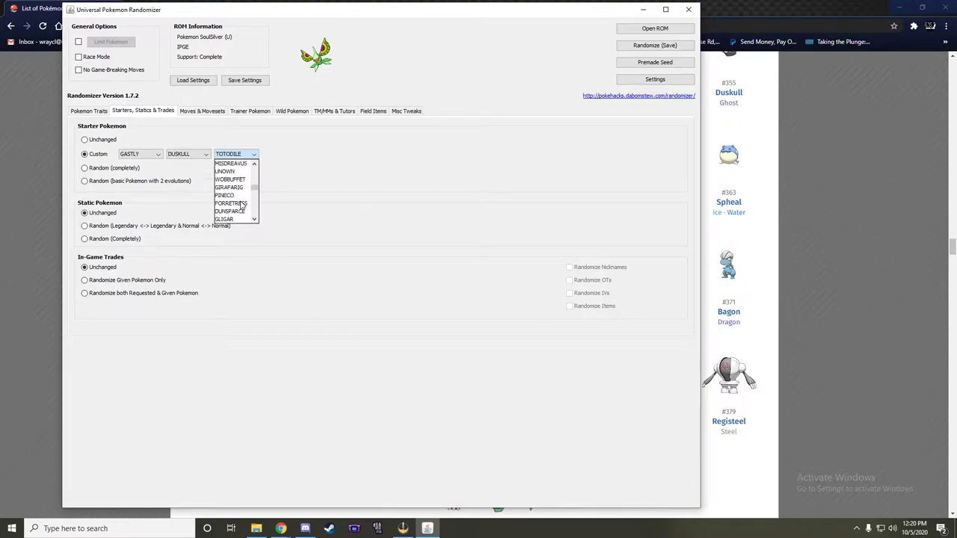
{"action": "scroll", "coordinate": [241, 206], "scroll_direction": "down", "scroll_amount": 4}
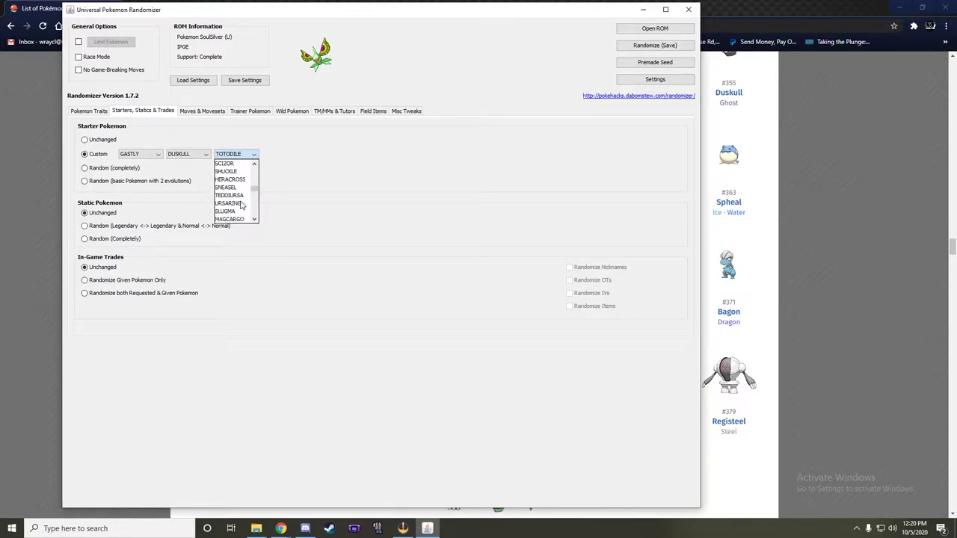
{"action": "scroll", "coordinate": [241, 206], "scroll_direction": "down", "scroll_amount": 5}
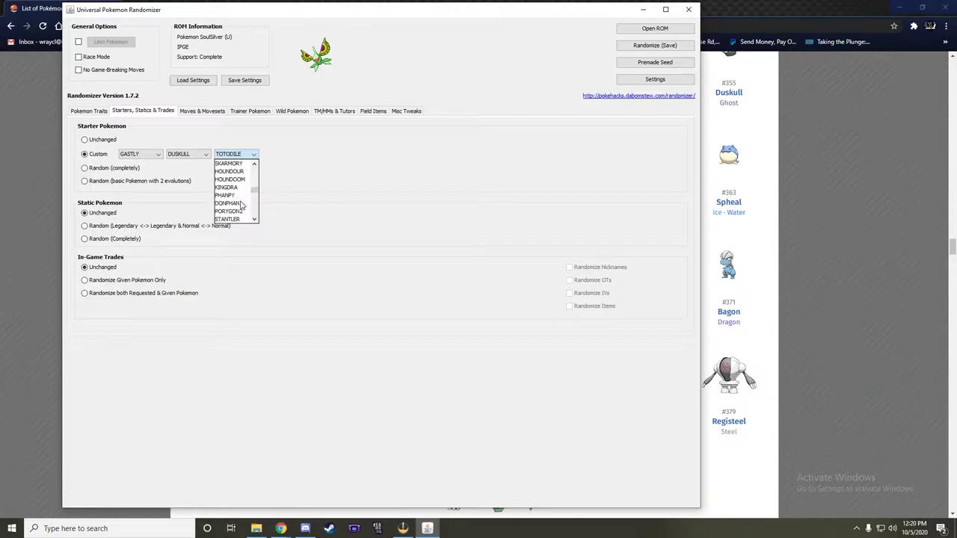
{"action": "scroll", "coordinate": [241, 205], "scroll_direction": "down", "scroll_amount": 5}
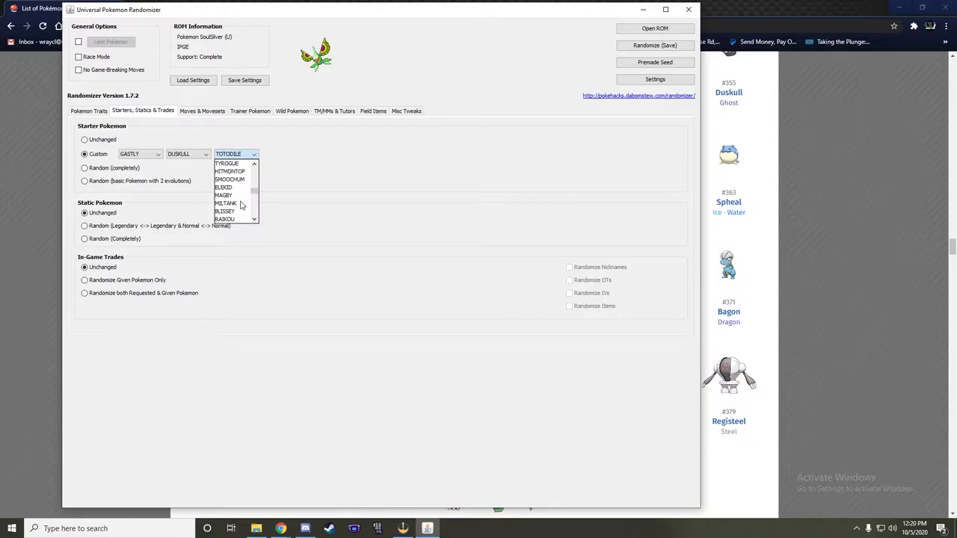
{"action": "scroll", "coordinate": [241, 206], "scroll_direction": "up", "scroll_amount": 1}
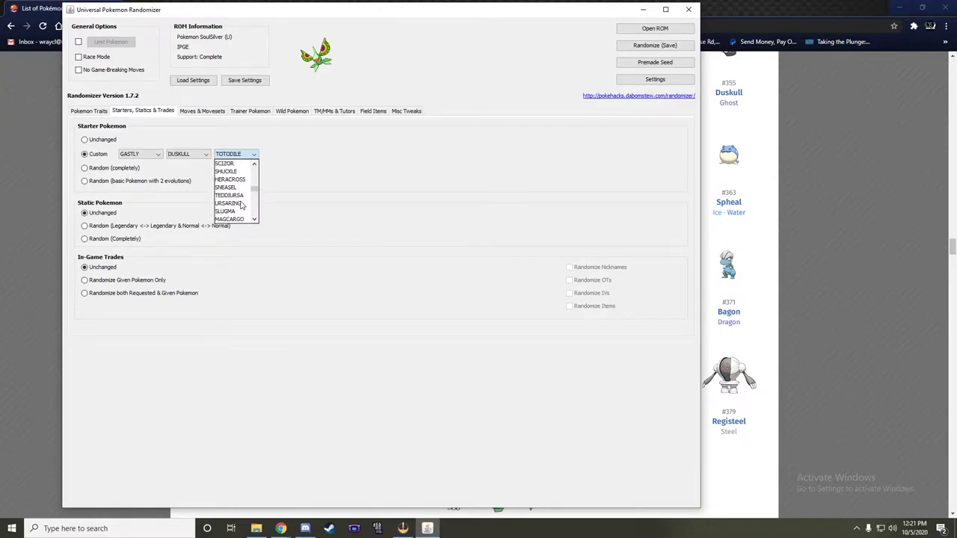
{"action": "scroll", "coordinate": [242, 206], "scroll_direction": "up", "scroll_amount": 2}
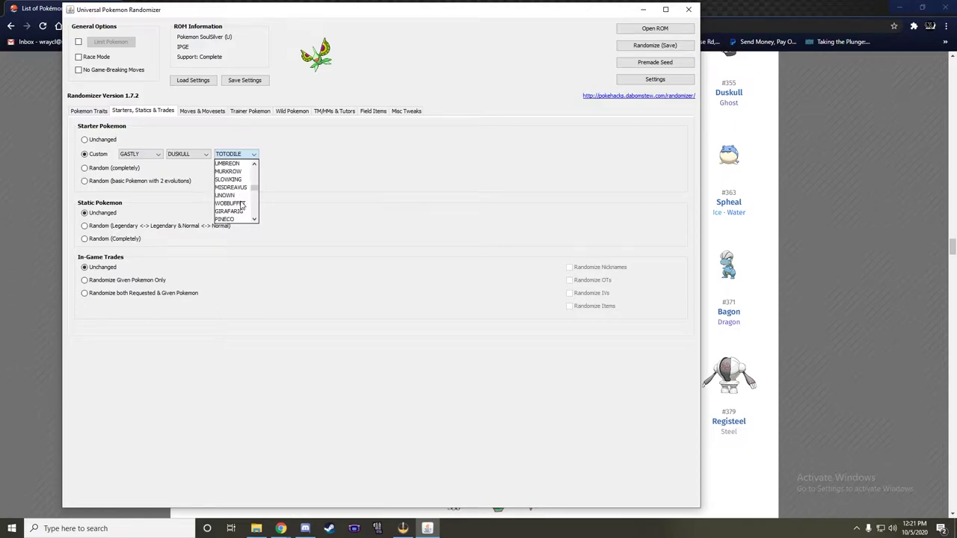
{"action": "left_click", "coordinate": [244, 189]}
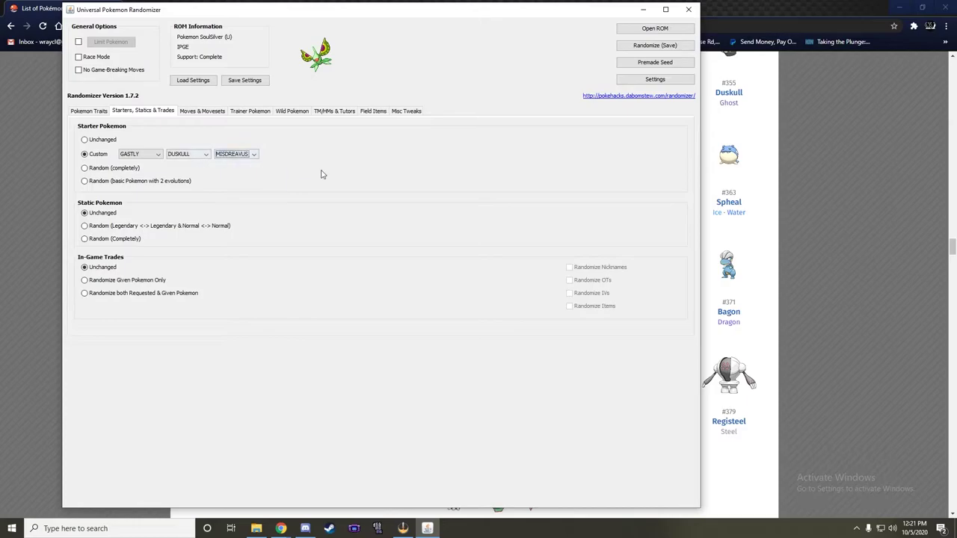
{"action": "left_click", "coordinate": [805, 188]}
Scroll the gallery back up to Generation 1, then show the randomizer's Pokemon Traits settings.
{"action": "scroll", "coordinate": [737, 295], "scroll_direction": "up", "scroll_amount": 10}
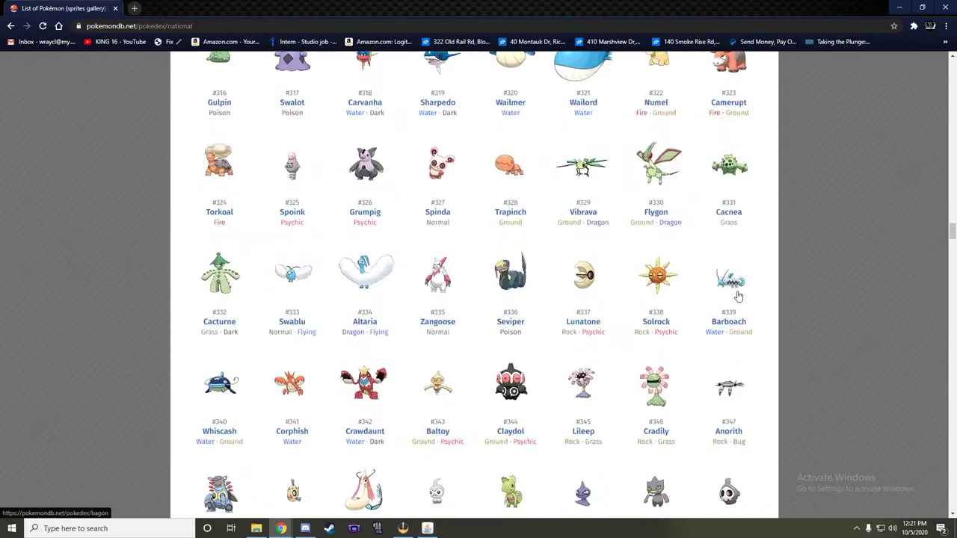
{"action": "scroll", "coordinate": [737, 294], "scroll_direction": "up", "scroll_amount": 20}
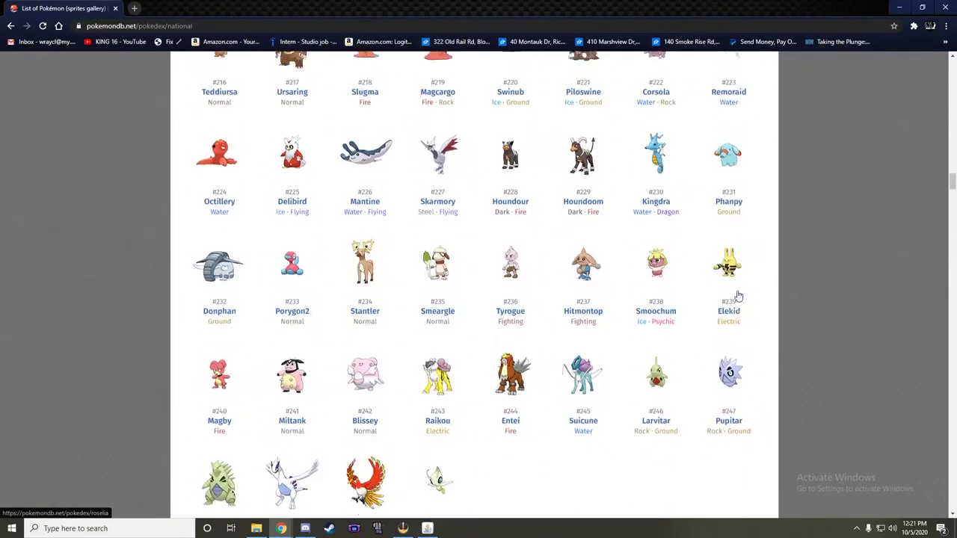
{"action": "scroll", "coordinate": [737, 294], "scroll_direction": "up", "scroll_amount": 15}
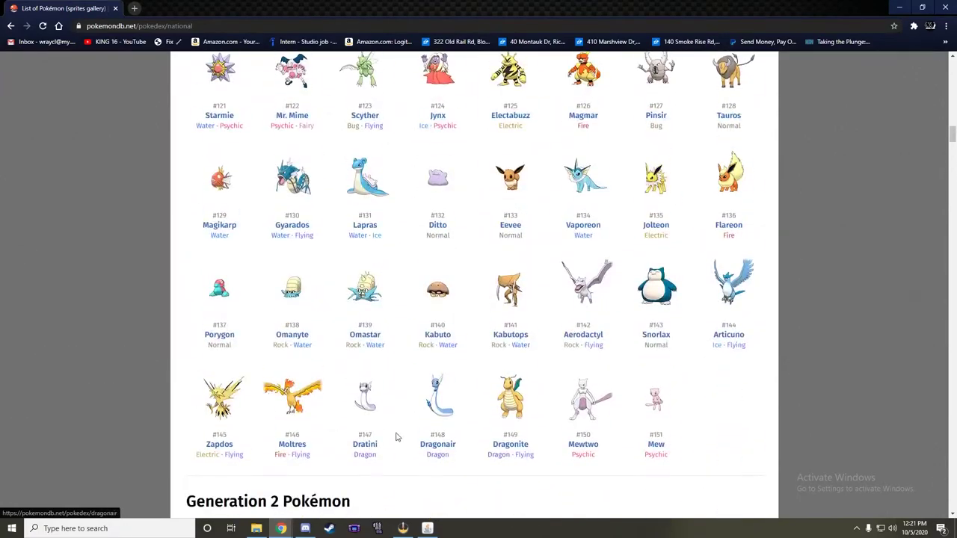
{"action": "left_click", "coordinate": [437, 529]}
{"action": "left_click", "coordinate": [93, 114]}
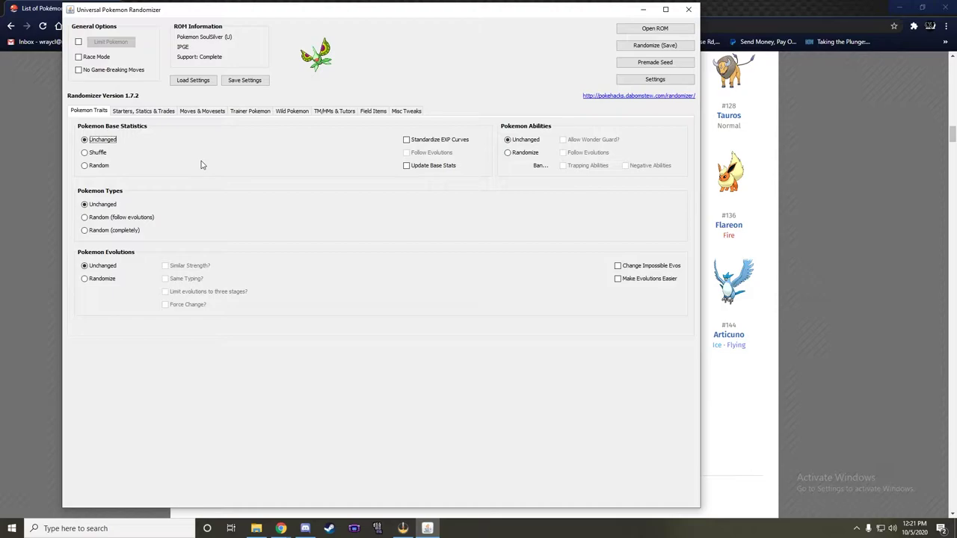
Enable Change Impossible Evos and Make Evolutions Easier, and set Abilities to Randomize.
{"action": "left_click", "coordinate": [650, 266]}
{"action": "left_click", "coordinate": [647, 278]}
{"action": "left_click", "coordinate": [515, 157]}
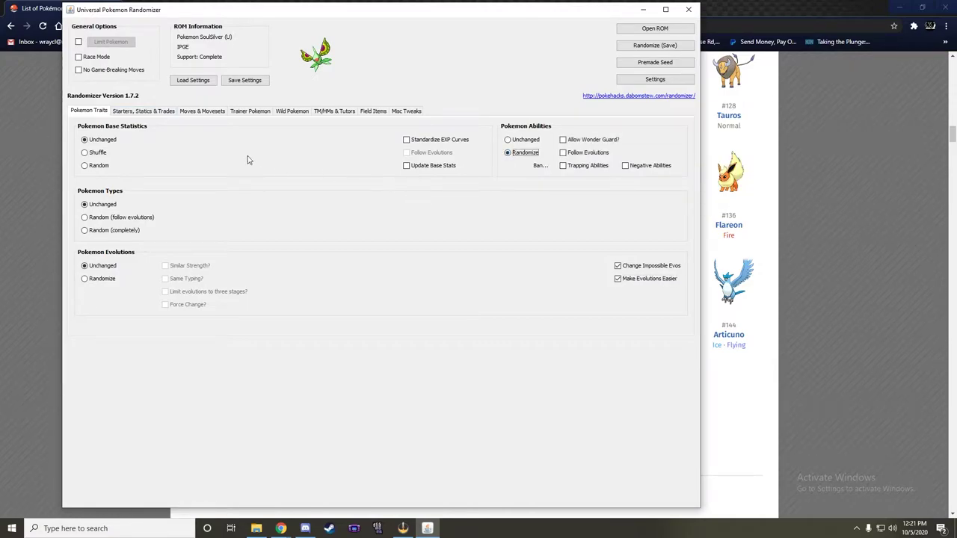
Make static Pokémon Random (Completely) and randomize both sides of in-game trades.
{"action": "left_click", "coordinate": [148, 112]}
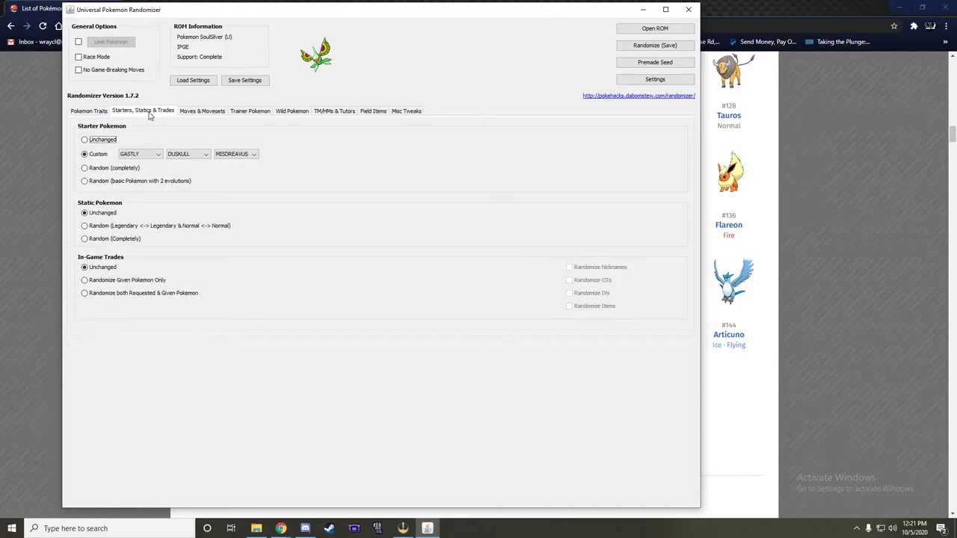
{"action": "left_click", "coordinate": [127, 239]}
{"action": "left_click", "coordinate": [151, 294]}
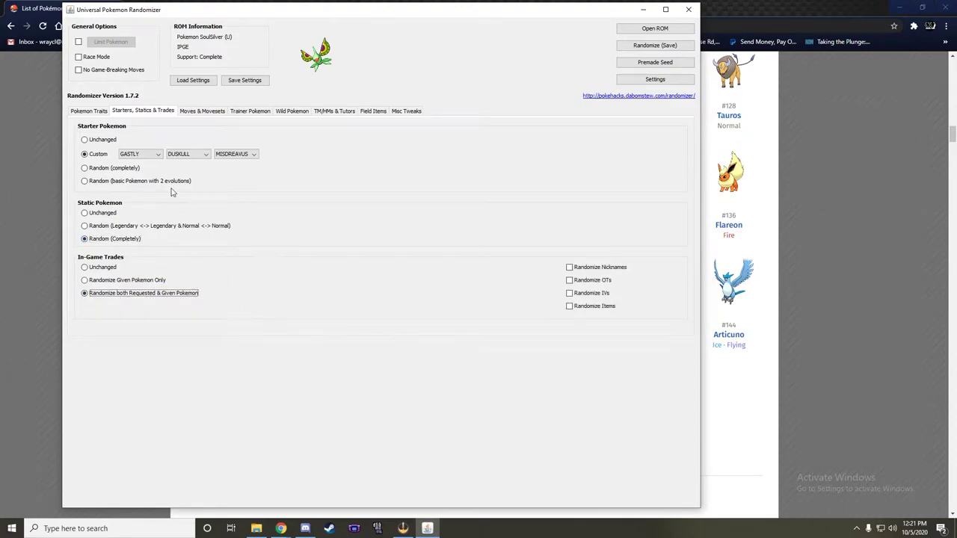
{"action": "left_click", "coordinate": [199, 112]}
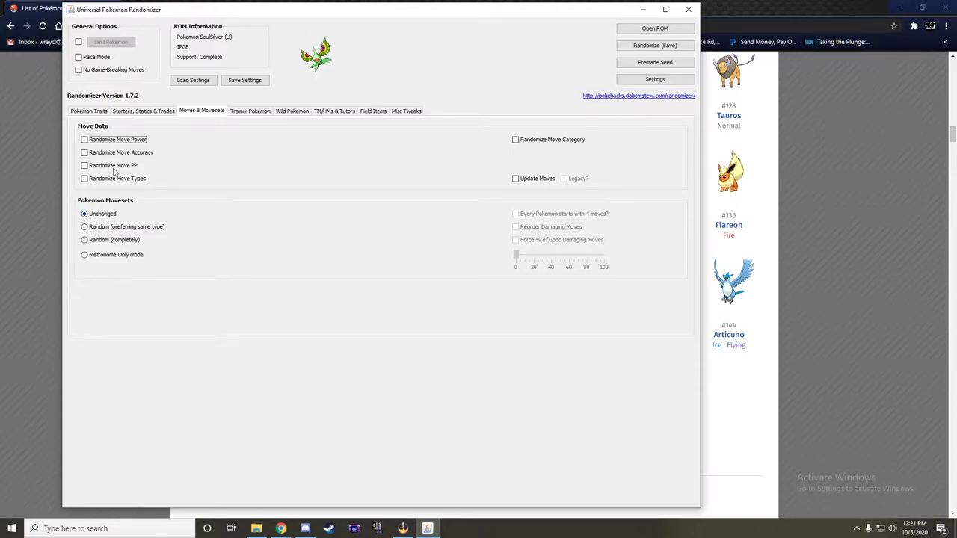
Randomize move power, accuracy, PP, types and category, with completely random four-move movesets.
{"action": "left_click", "coordinate": [116, 142]}
{"action": "left_click", "coordinate": [116, 154]}
{"action": "left_click", "coordinate": [112, 165]}
{"action": "left_click", "coordinate": [112, 178]}
{"action": "left_click", "coordinate": [534, 145]}
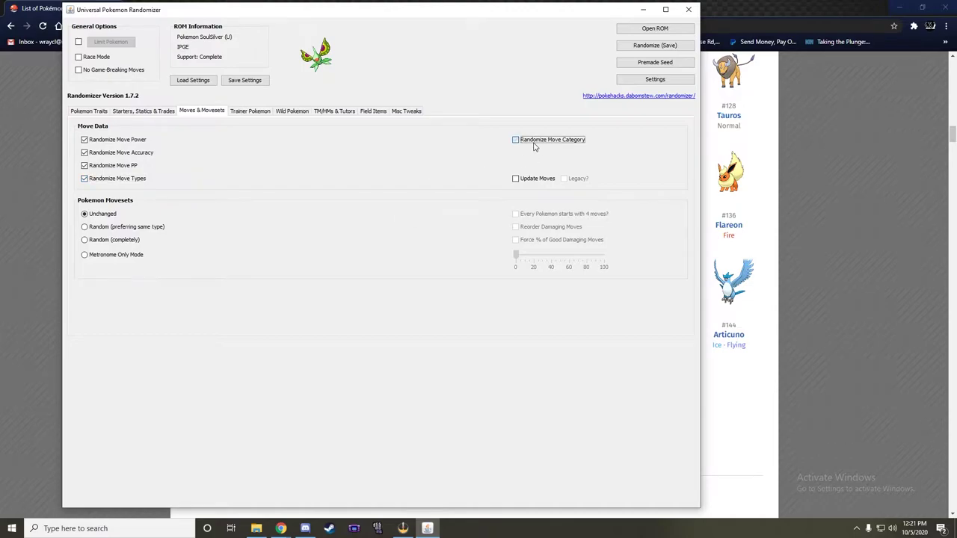
{"action": "left_click", "coordinate": [120, 240]}
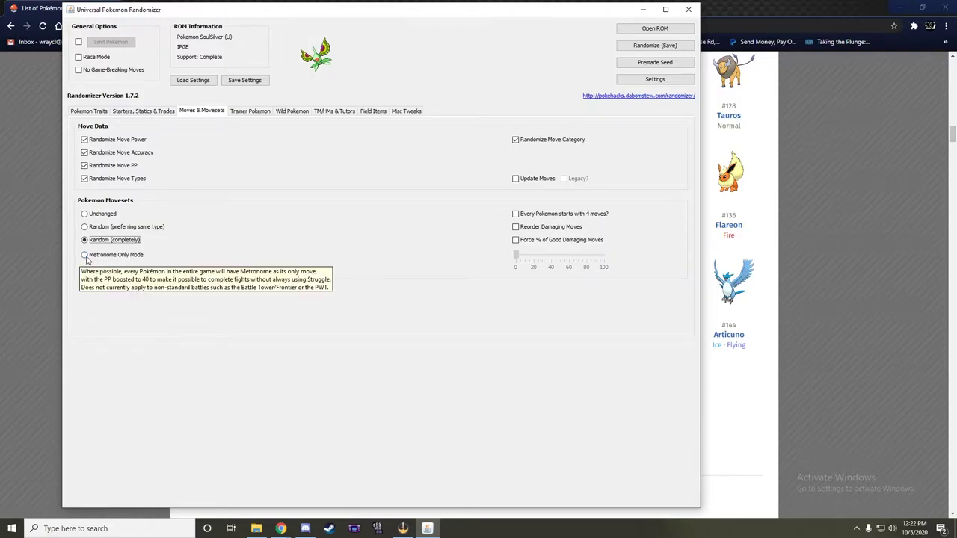
{"action": "left_click", "coordinate": [526, 217]}
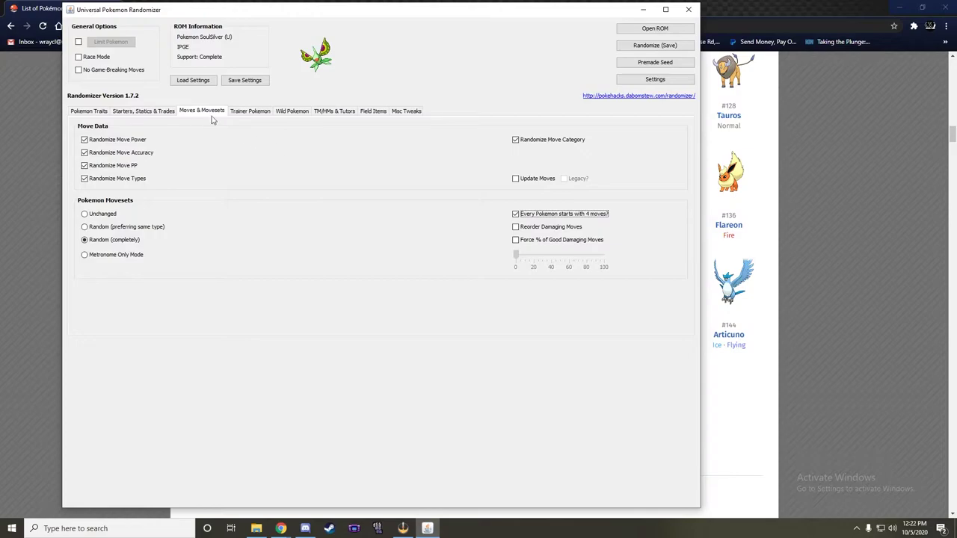
Set Trainer Pokémon to Random with the rival carrying its starter.
{"action": "left_click", "coordinate": [245, 112]}
{"action": "left_click", "coordinate": [107, 150]}
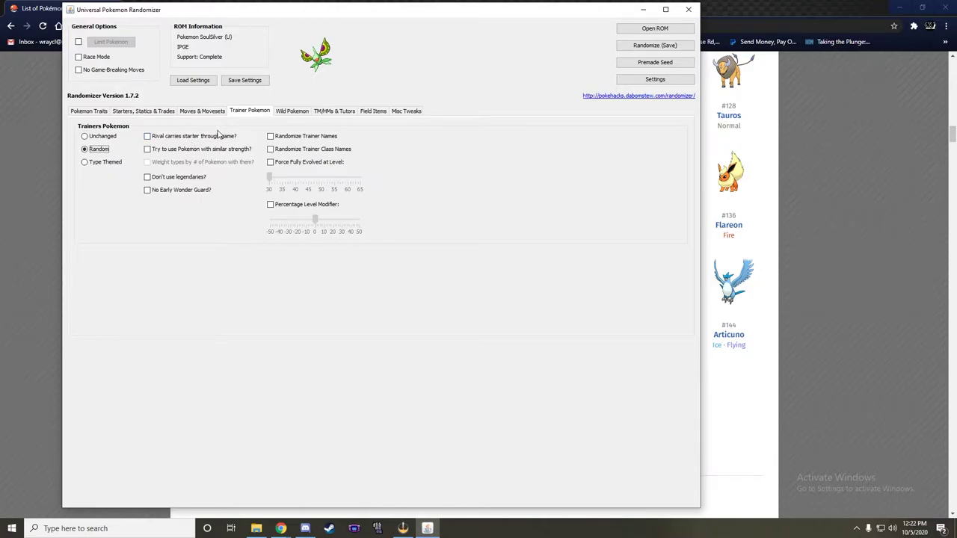
{"action": "left_click", "coordinate": [212, 138]}
Set wild Pokémon to Random with Catch Em All Mode and randomized held items.
{"action": "left_click", "coordinate": [288, 113]}
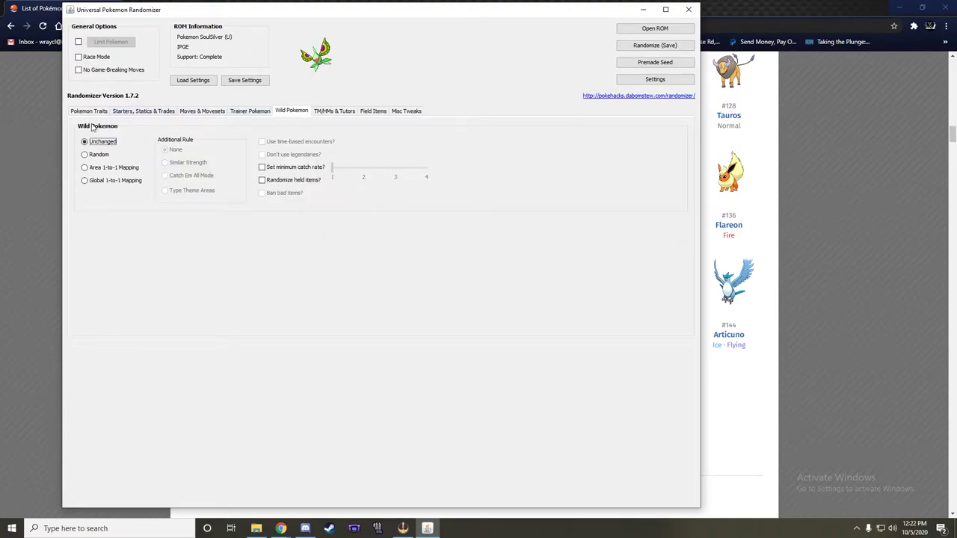
{"action": "left_click", "coordinate": [93, 155]}
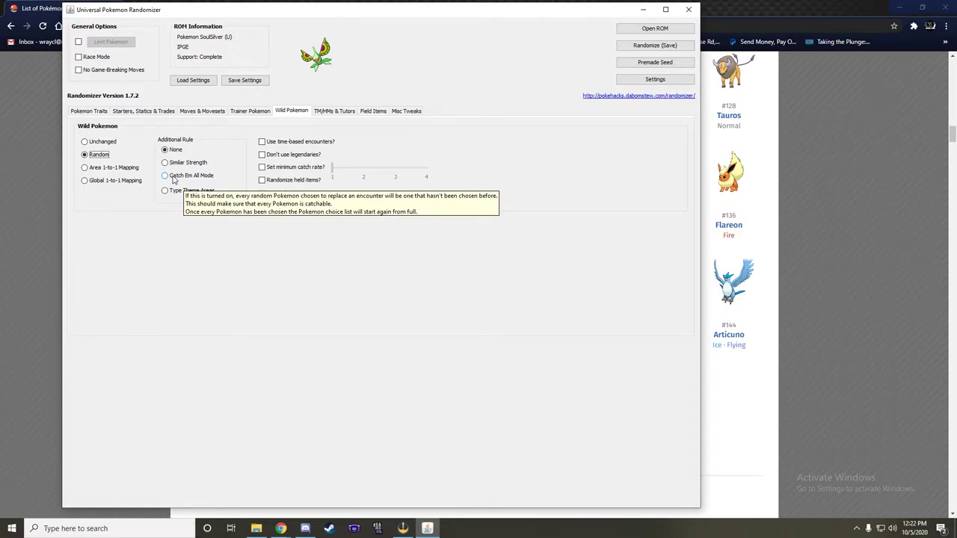
{"action": "left_click", "coordinate": [173, 180]}
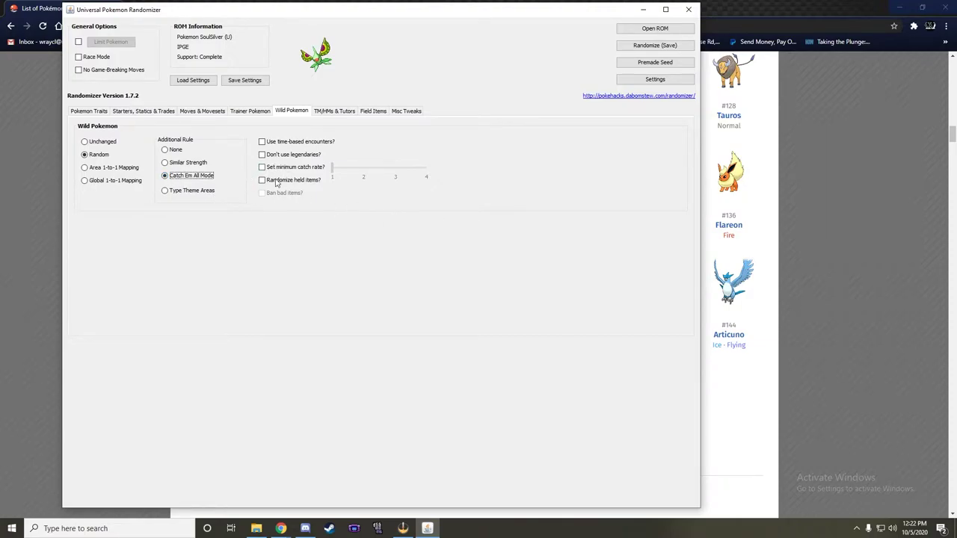
{"action": "left_click", "coordinate": [277, 183]}
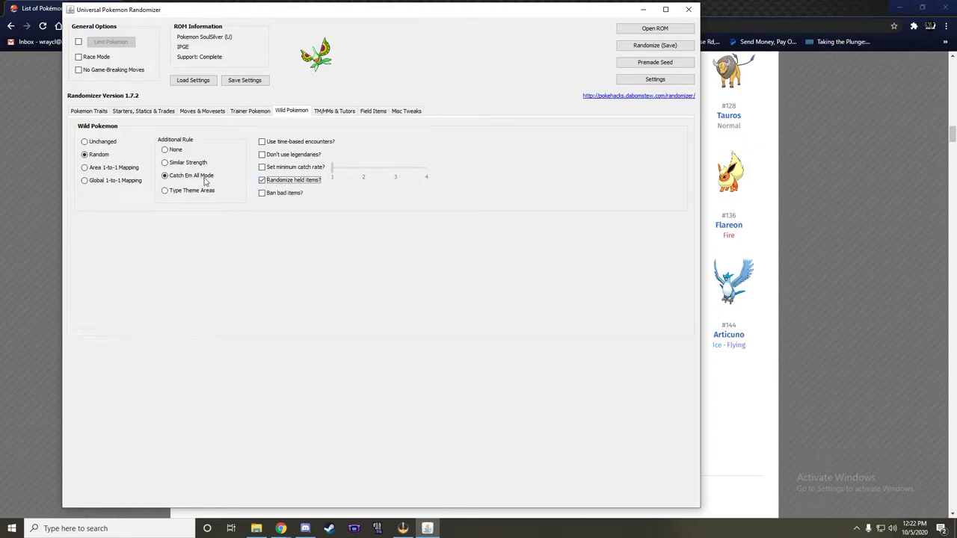
{"action": "left_click", "coordinate": [340, 114]}
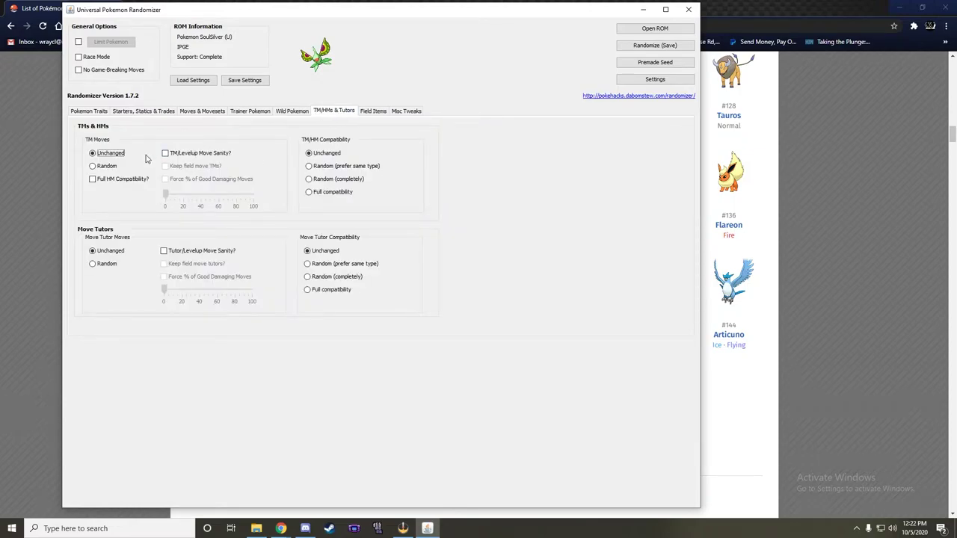
Give full TM/HM and move tutor compatibility and make tutor moves Random.
{"action": "mouse_move", "coordinate": [128, 188]}
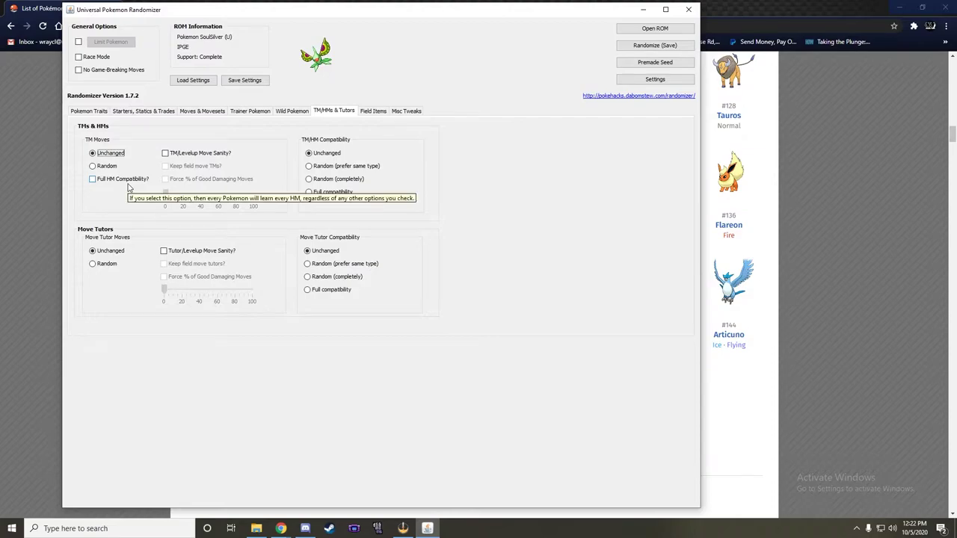
{"action": "left_click", "coordinate": [123, 180]}
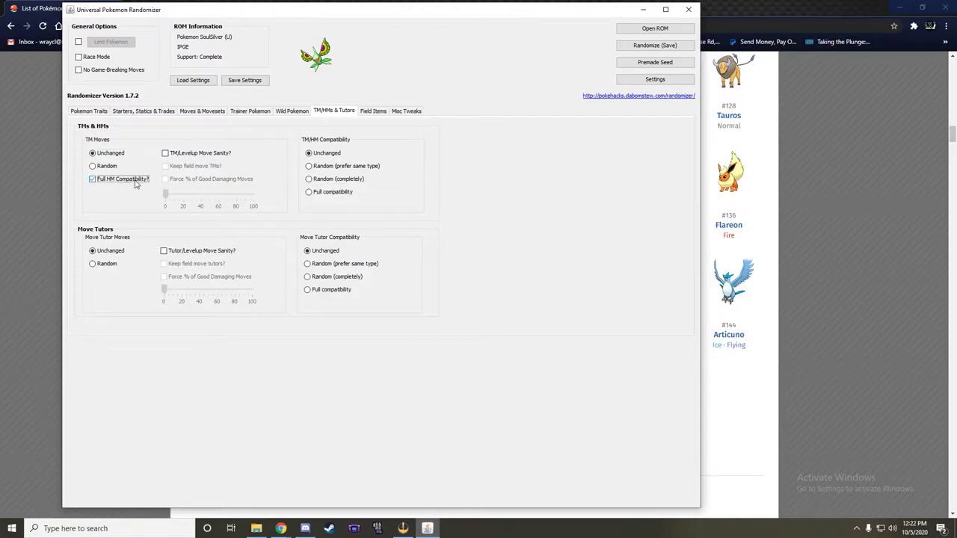
{"action": "left_click", "coordinate": [309, 192]}
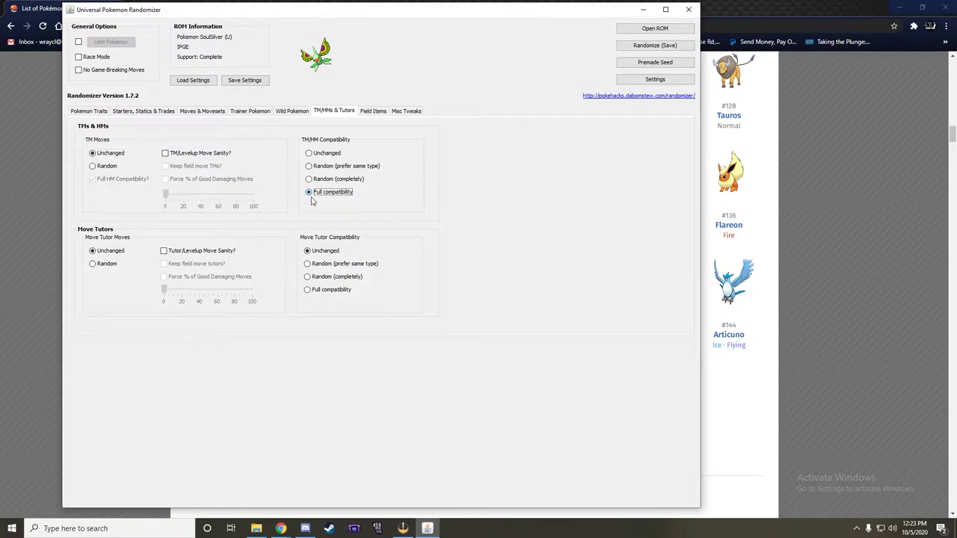
{"action": "left_click", "coordinate": [104, 264]}
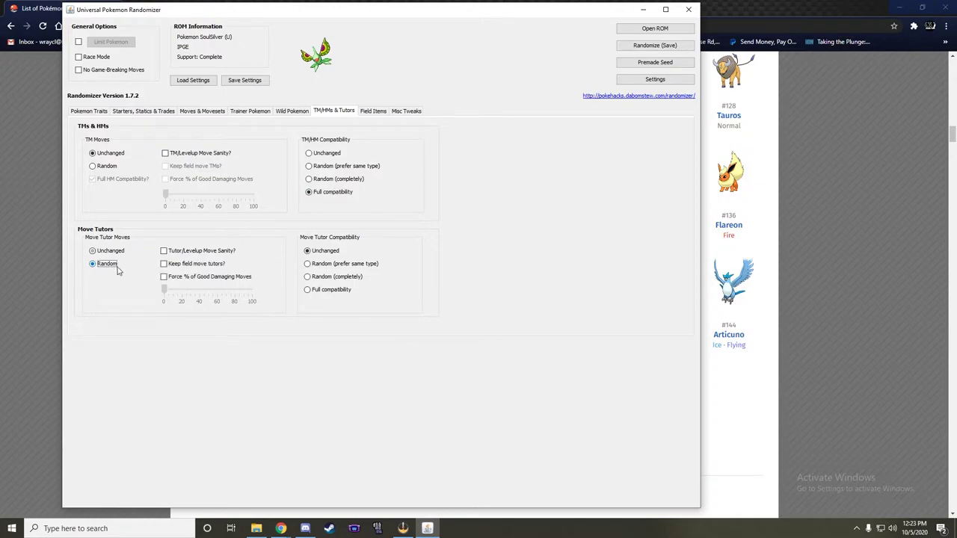
{"action": "left_click", "coordinate": [328, 293]}
Randomize field items and enable Lower Case Pokemon Names and Randomize Catching Tutorial.
{"action": "left_click", "coordinate": [368, 114]}
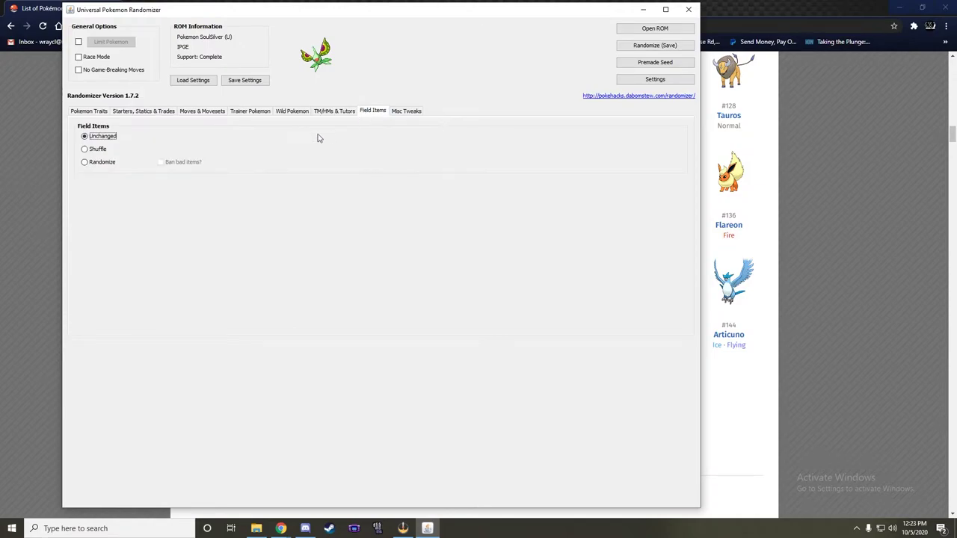
{"action": "left_click", "coordinate": [104, 162]}
{"action": "left_click", "coordinate": [405, 113]}
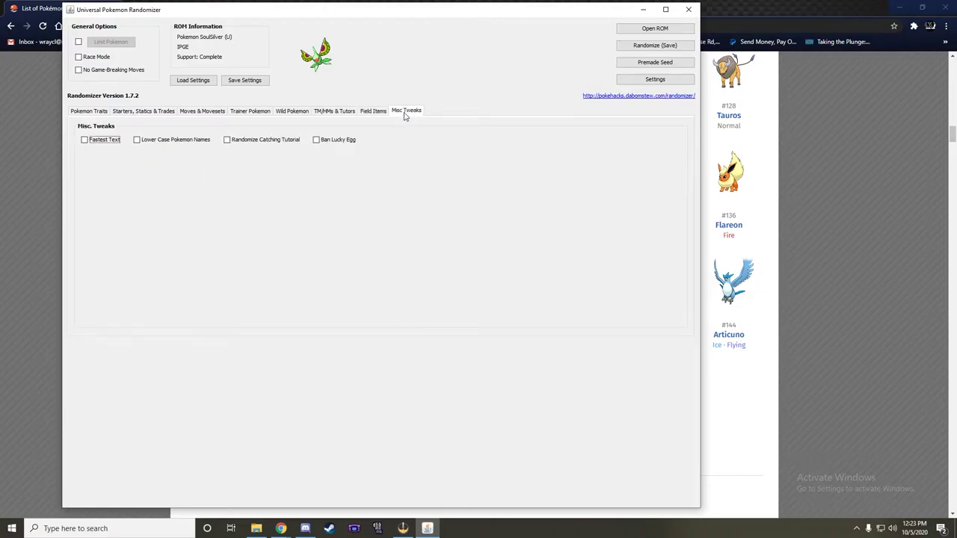
{"action": "left_click", "coordinate": [175, 140]}
{"action": "left_click", "coordinate": [267, 141]}
Review every settings tab, including the Gastly, Duskull and Misdreavus starters, then start Randomize (Save).
{"action": "left_click", "coordinate": [374, 111]}
{"action": "left_click", "coordinate": [299, 111]}
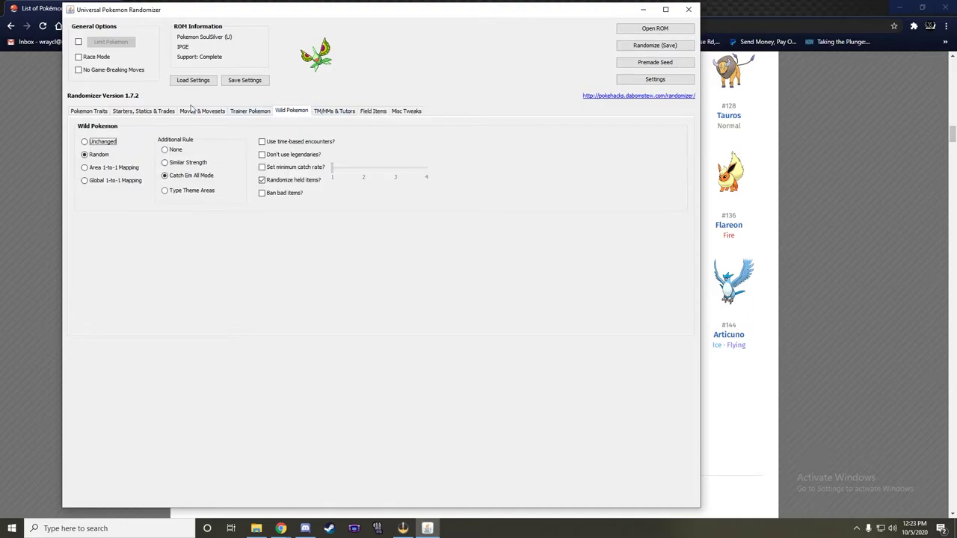
{"action": "left_click", "coordinate": [91, 112]}
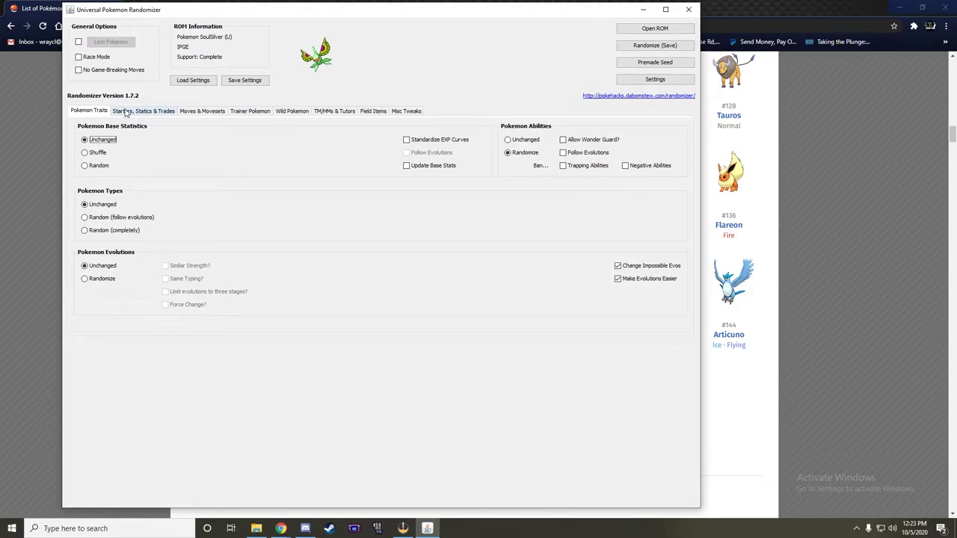
{"action": "left_click", "coordinate": [127, 113]}
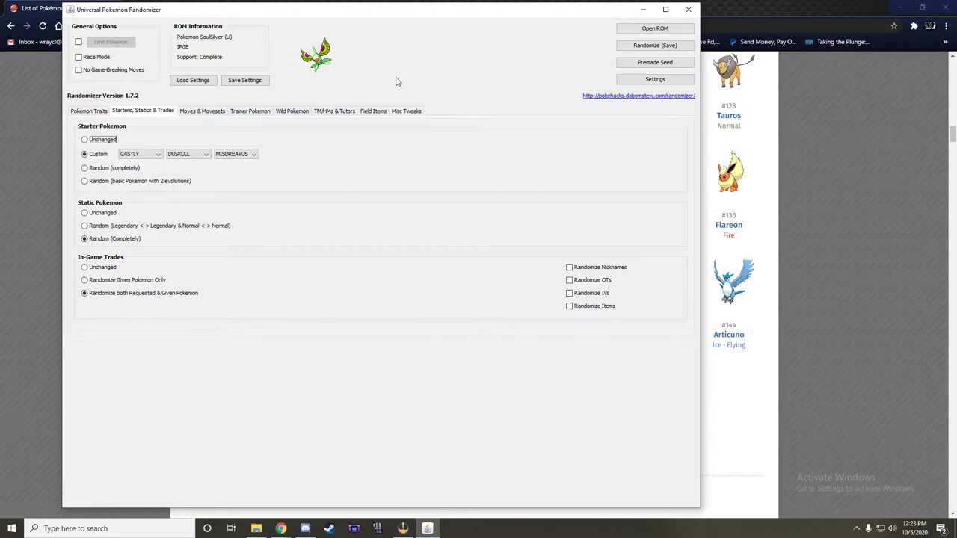
{"action": "left_click", "coordinate": [194, 113]}
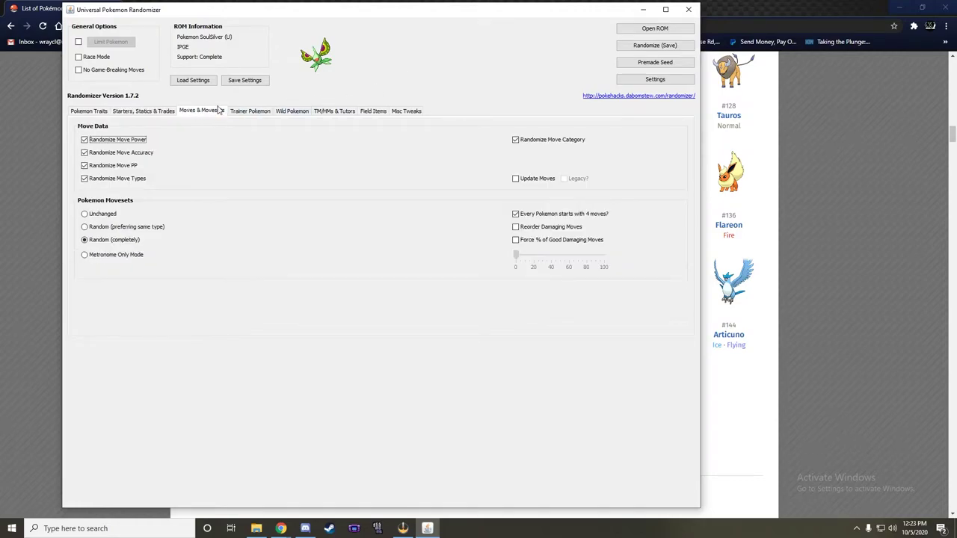
{"action": "left_click", "coordinate": [250, 111]}
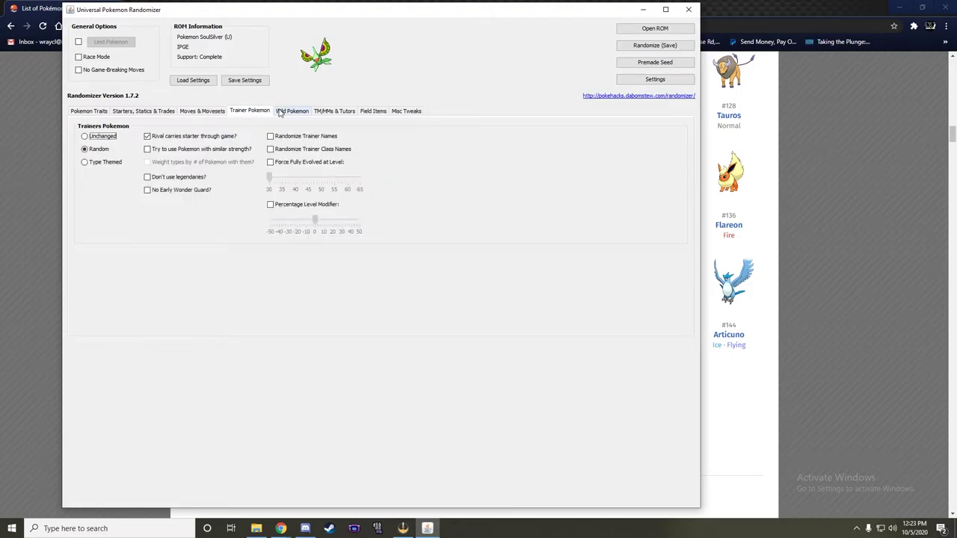
{"action": "left_click", "coordinate": [292, 110]}
{"action": "left_click", "coordinate": [334, 111]}
{"action": "left_click", "coordinate": [372, 111]}
{"action": "left_click", "coordinate": [409, 111]}
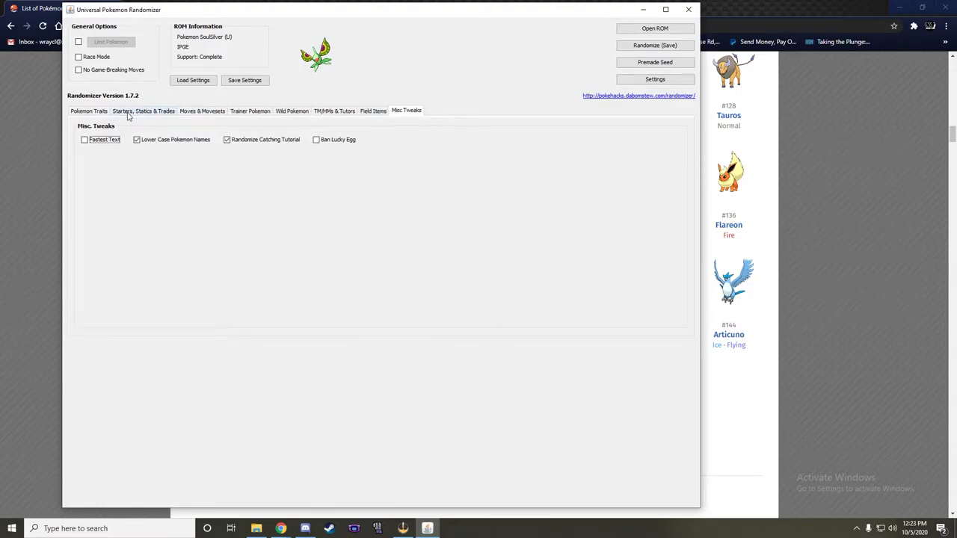
{"action": "left_click", "coordinate": [89, 110]}
{"action": "left_click", "coordinate": [666, 45]}
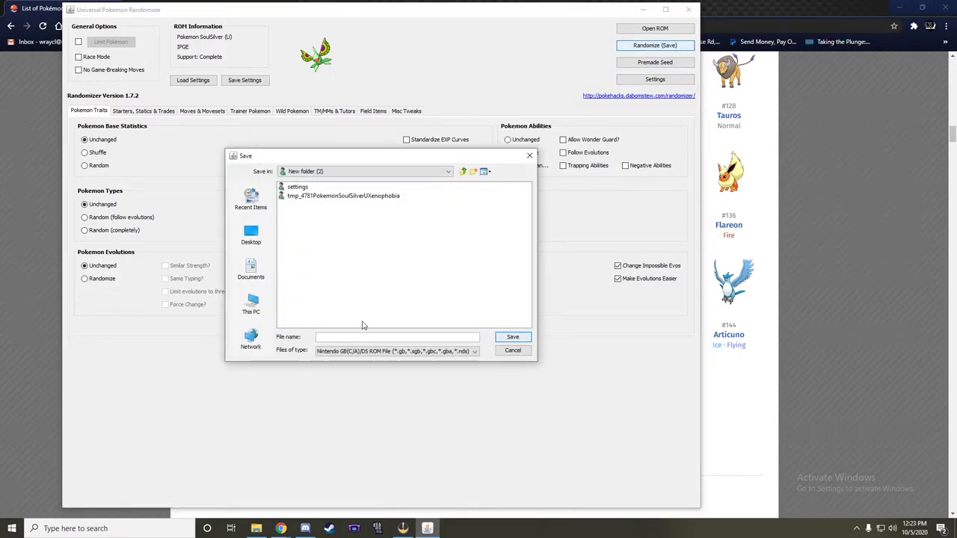
Save the randomized ROM to the Desktop as 'Pokemon SoulSilver(SpookyLocke)'.
{"action": "left_click", "coordinate": [253, 233]}
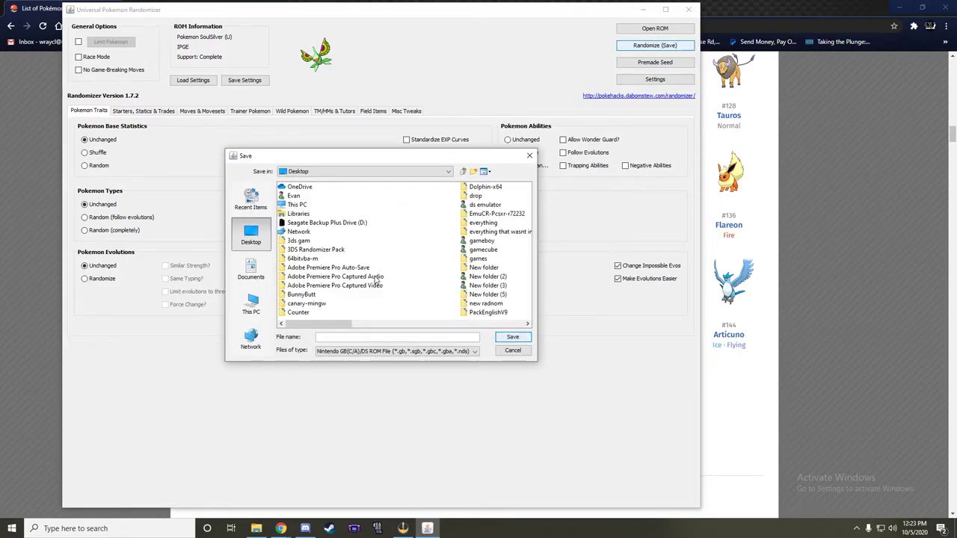
{"action": "scroll", "coordinate": [375, 277], "scroll_direction": "down", "scroll_amount": 3}
{"action": "scroll", "coordinate": [376, 280], "scroll_direction": "down", "scroll_amount": 3}
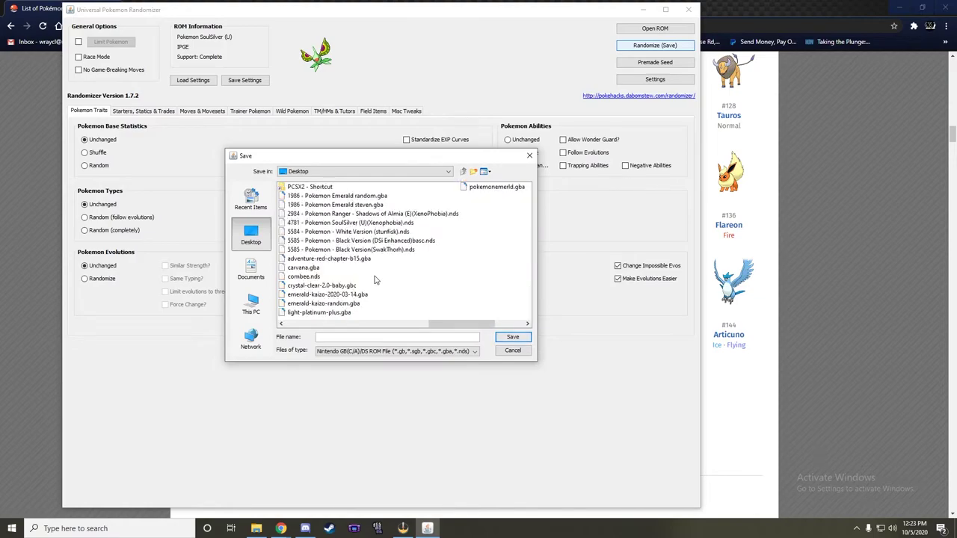
{"action": "left_click", "coordinate": [361, 223]}
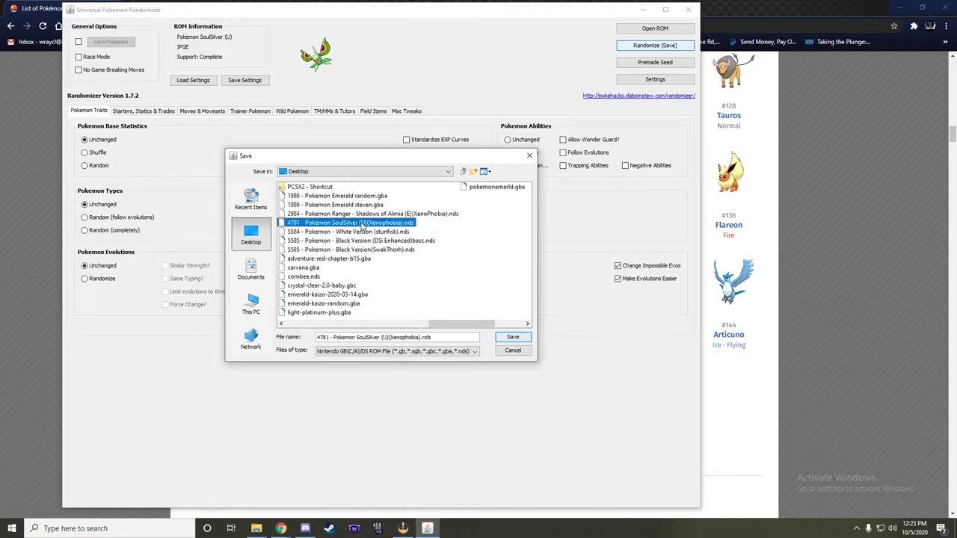
{"action": "left_click", "coordinate": [420, 338]}
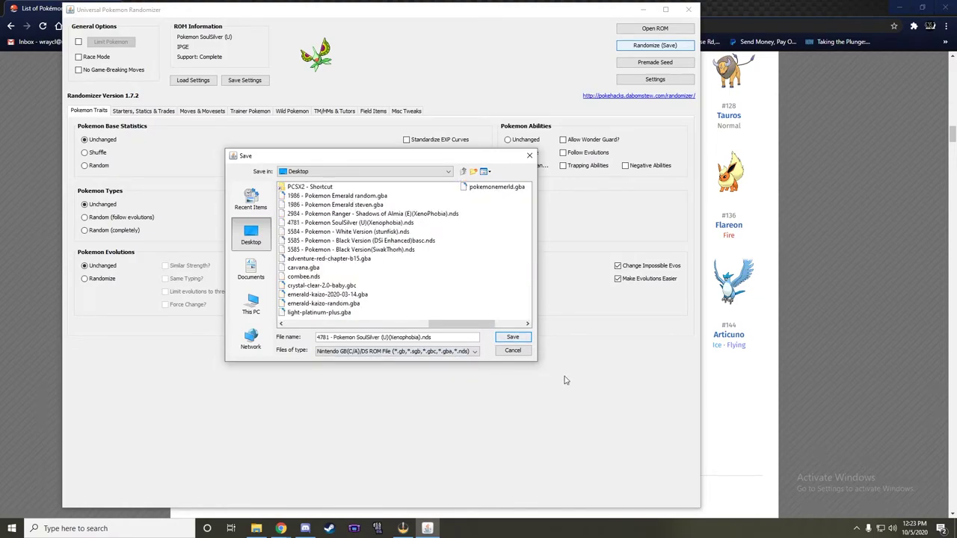
{"action": "key", "text": "BackSpace"}
{"action": "key", "text": "BackSpace"}
{"action": "key", "text": "BackSpace"}
{"action": "key", "text": "BackSpace"}
{"action": "key", "text": "BackSpace"}
{"action": "key", "text": "BackSpace"}
{"action": "key", "text": "BackSpace"}
{"action": "key", "text": "BackSpace"}
{"action": "key", "text": "BackSpace"}
{"action": "type", "text": "kyLocke"}
{"action": "left_click", "coordinate": [527, 336]}
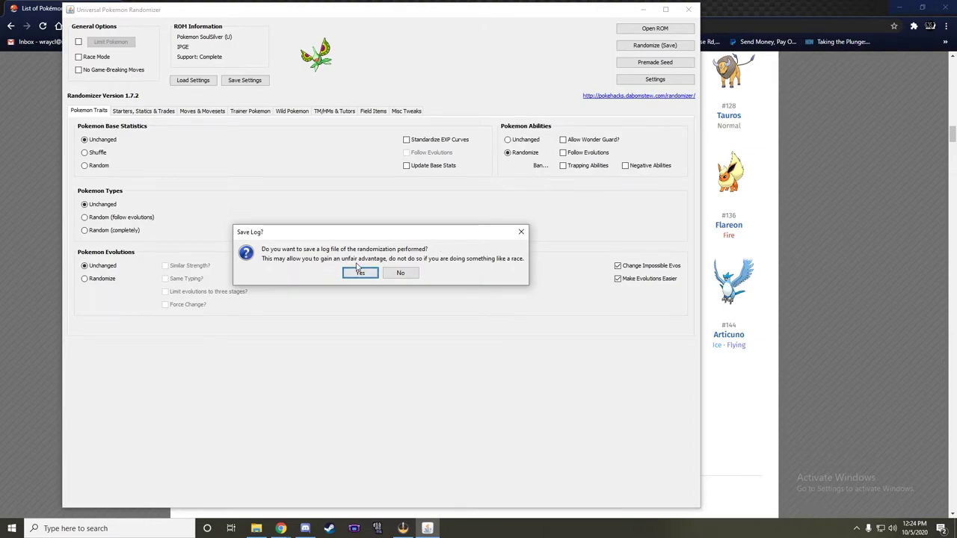
Decline saving the randomization log, select the random seed number, and dismiss Seed Details with Done.
{"action": "left_click_drag", "start_coordinate": [428, 233], "coordinate": [438, 200]}
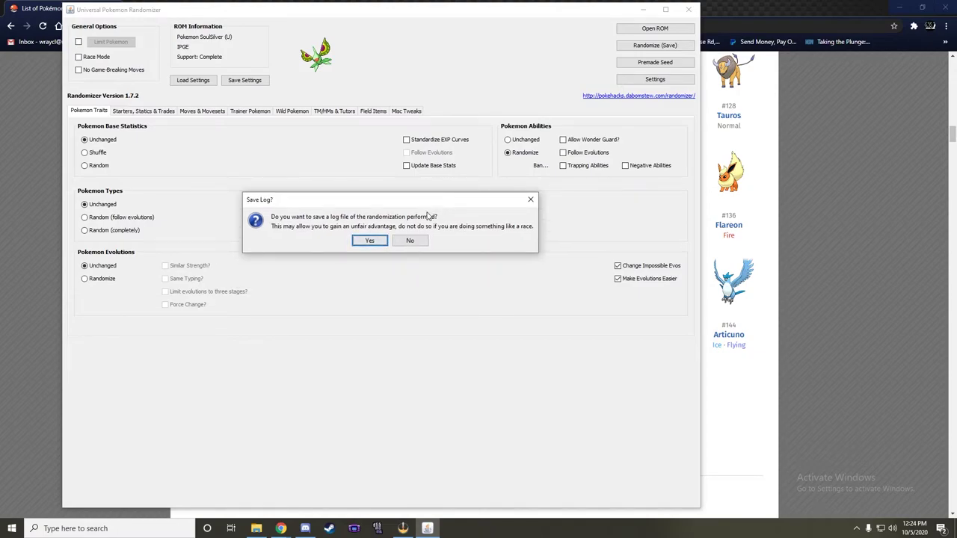
{"action": "left_click", "coordinate": [410, 240]}
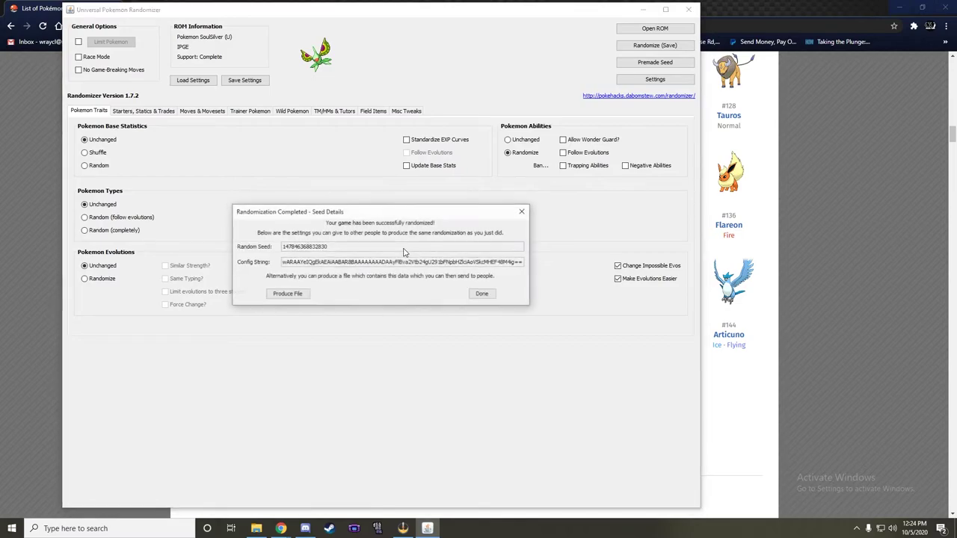
{"action": "left_click_drag", "start_coordinate": [344, 245], "coordinate": [263, 242]}
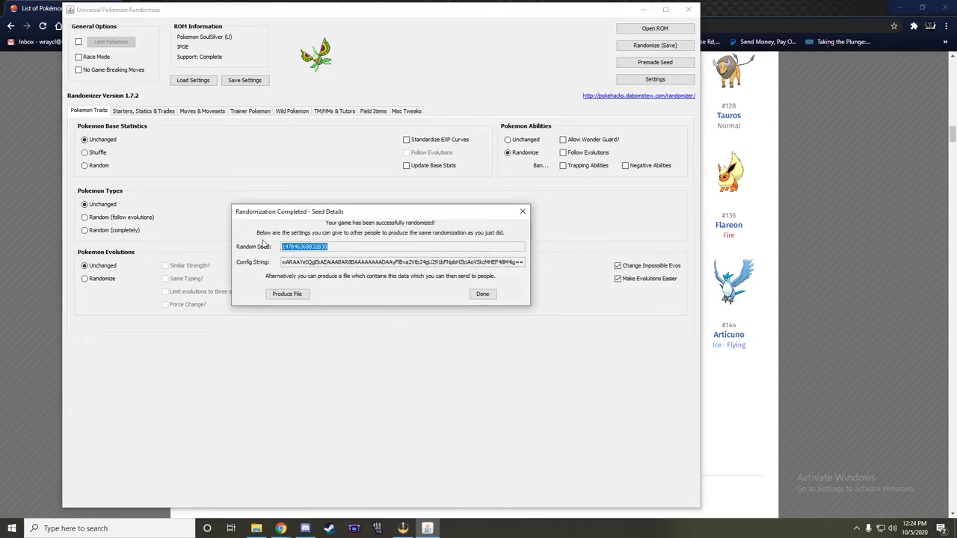
{"action": "left_click", "coordinate": [364, 252]}
{"action": "double_click", "coordinate": [364, 251]}
{"action": "left_click", "coordinate": [482, 295]}
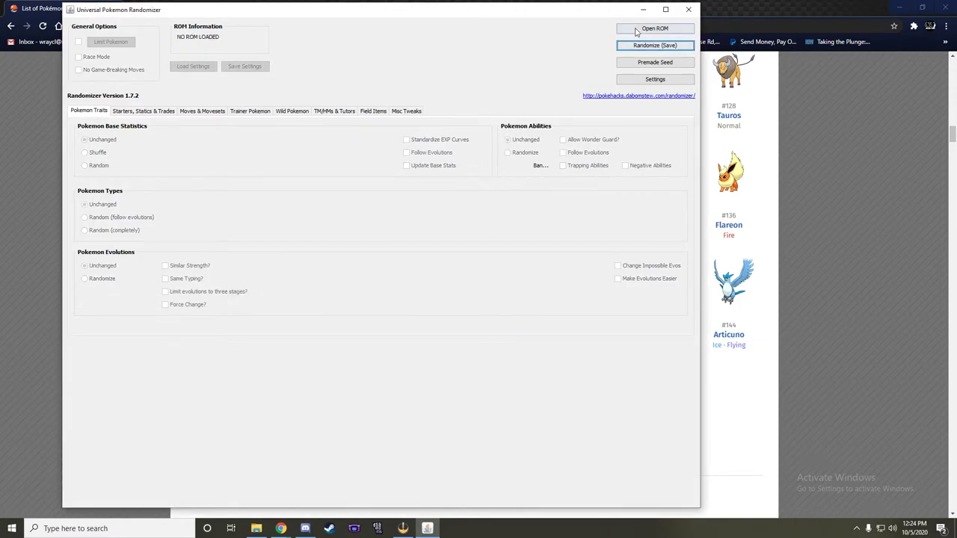
Close the randomizer and minimize Chrome and File Explorer to uncover the desktop.
{"action": "left_click", "coordinate": [689, 9]}
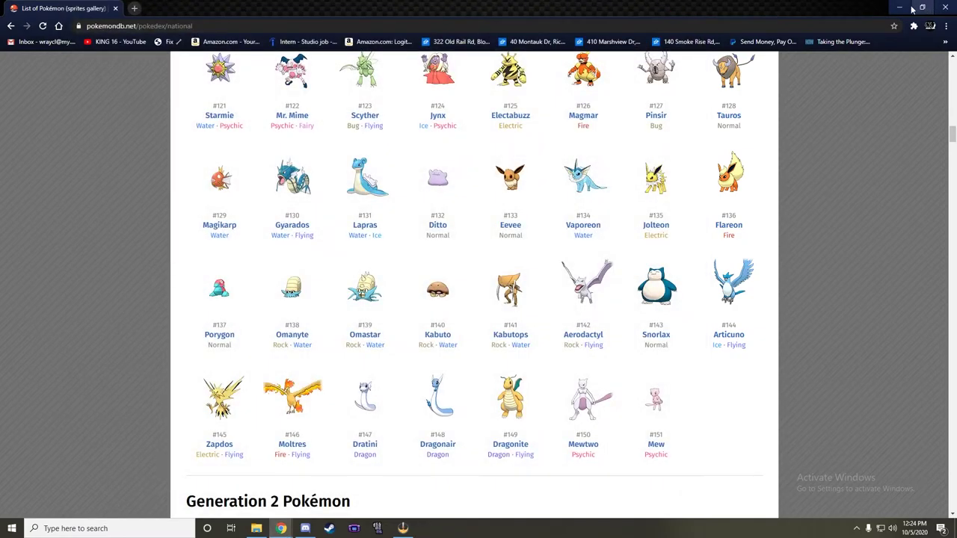
{"action": "left_click", "coordinate": [899, 7]}
{"action": "left_click", "coordinate": [432, 8]}
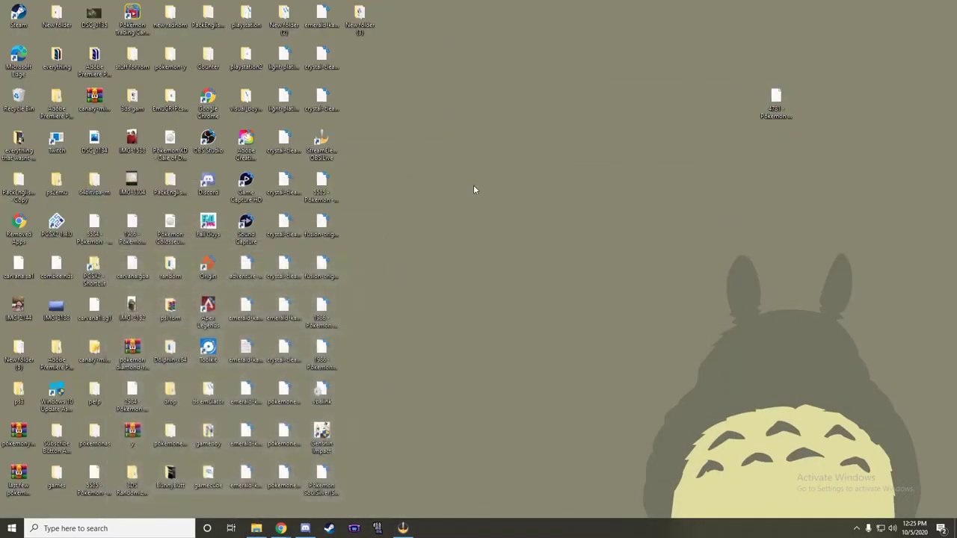
Place the new SoulSilver ROM icon top right, move the old 4781 icon, and close VisualBoyAdvance.
{"action": "left_click", "coordinate": [336, 485]}
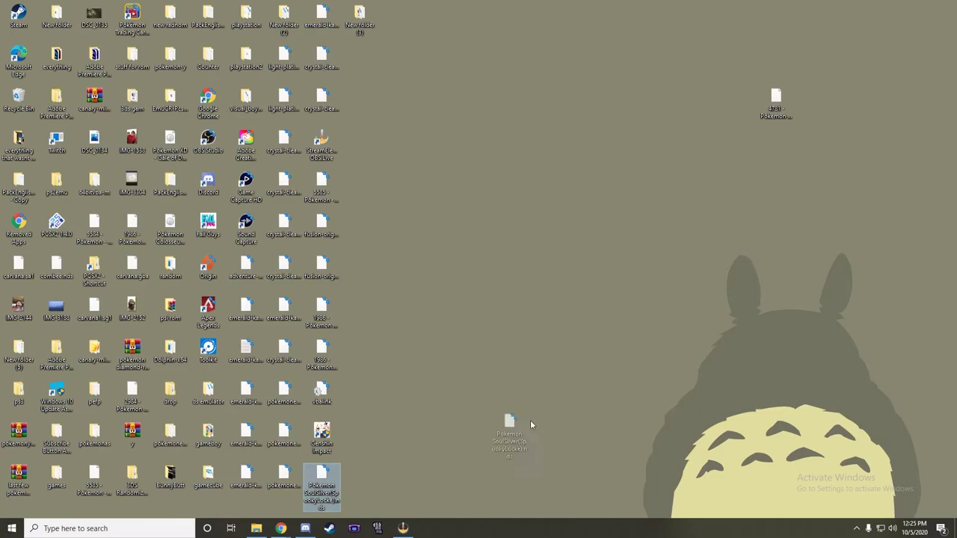
{"action": "left_click_drag", "start_coordinate": [530, 424], "coordinate": [747, 238]}
{"action": "left_click_drag", "start_coordinate": [777, 104], "coordinate": [474, 193]}
{"action": "mouse_move", "coordinate": [718, 251]}
{"action": "left_mouse_down"}
{"action": "mouse_move", "coordinate": [672, 157]}
{"action": "mouse_move", "coordinate": [753, 137]}
{"action": "left_mouse_up"}
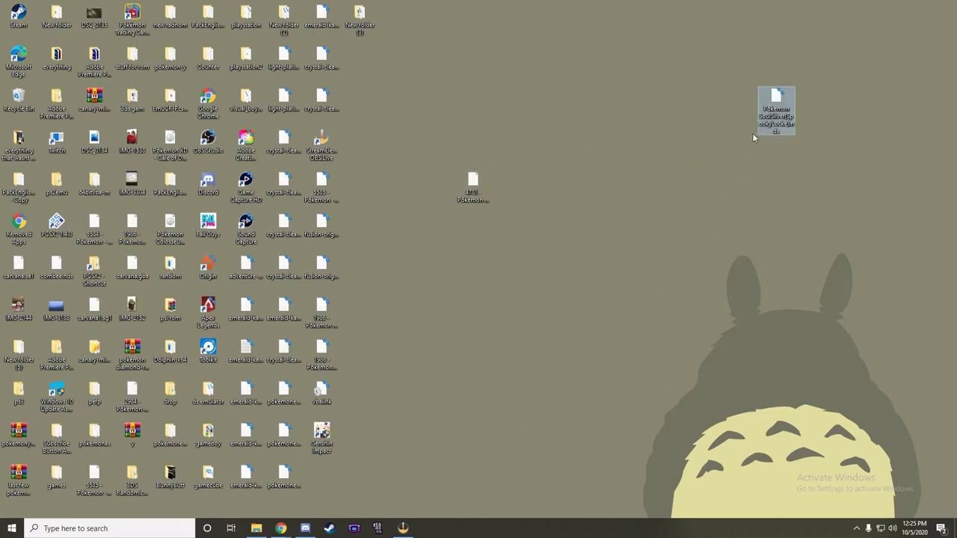
{"action": "left_click_drag", "start_coordinate": [410, 105], "coordinate": [345, 54]}
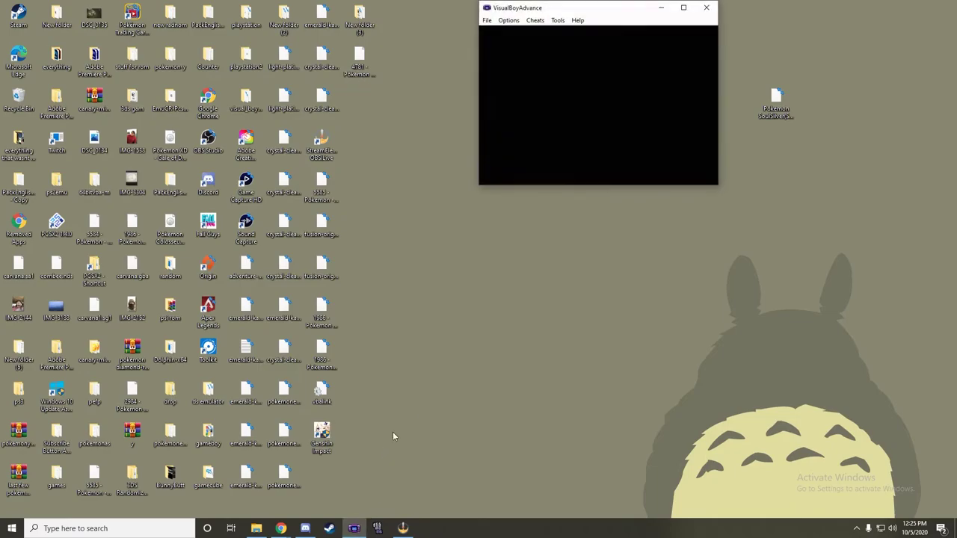
{"action": "left_click", "coordinate": [704, 9]}
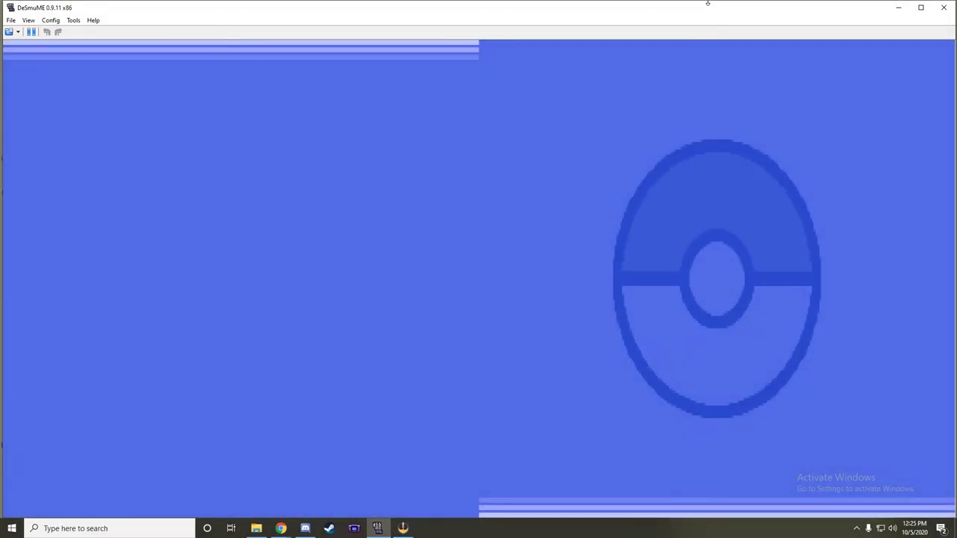
Choose NO INFO NEEDED to skip the game tutorials and start the intro.
{"action": "key", "text": "Down"}
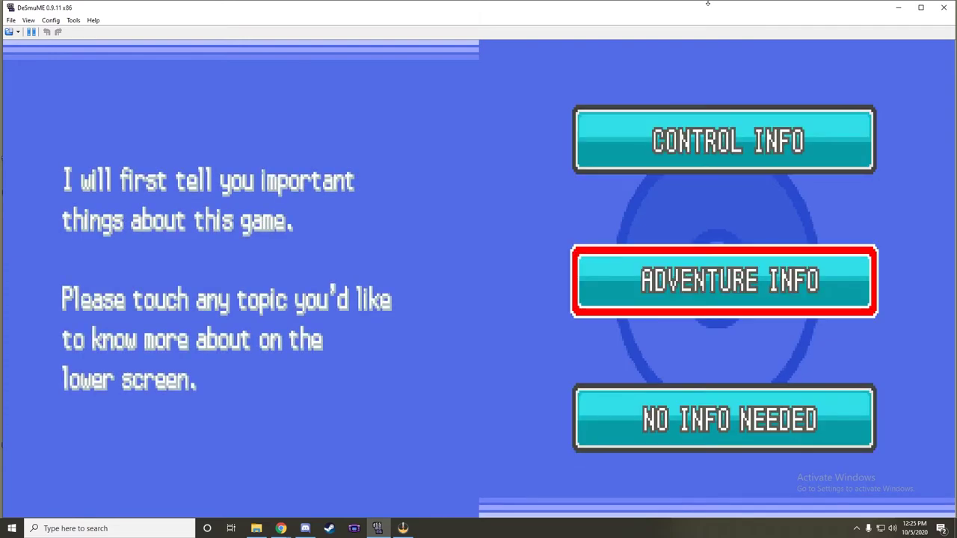
{"action": "key", "text": "Down"}
{"action": "key", "text": "x"}
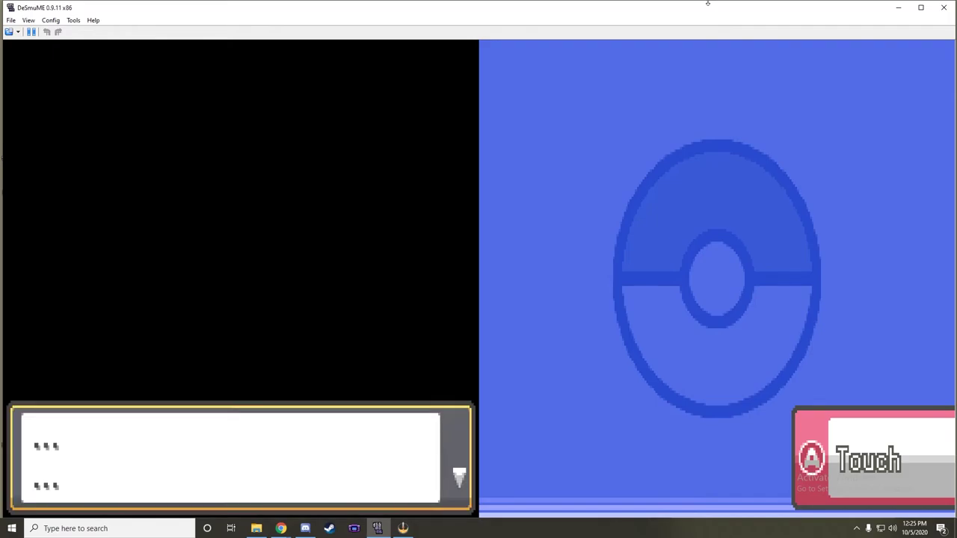
Advance the professor's introduction, choose the boy, and accept the default name.
{"action": "key", "text": "x"}
{"action": "key", "text": "x"}
{"action": "key", "text": "x"}
{"action": "key", "text": "x"}
{"action": "key", "text": "x"}
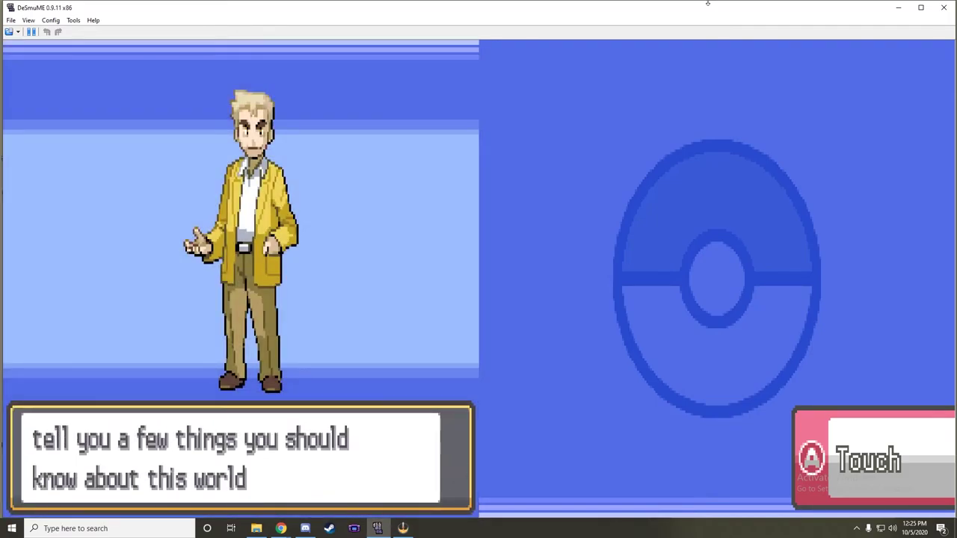
{"action": "key", "text": "x"}
{"action": "key", "text": "x"}
{"action": "key", "text": "x"}
{"action": "key", "text": "x"}
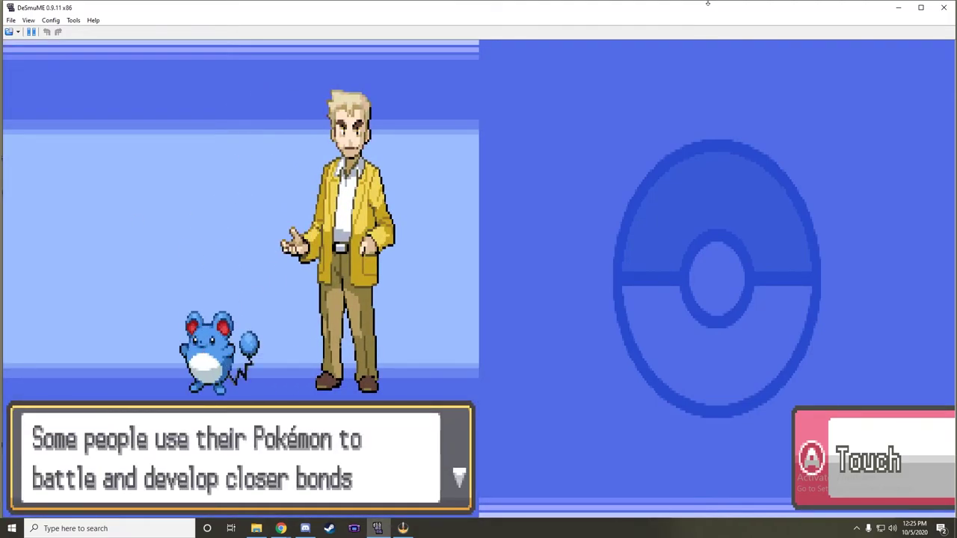
{"action": "key", "text": "x"}
{"action": "key", "text": "x"}
{"action": "key", "text": "x"}
{"action": "key", "text": "x"}
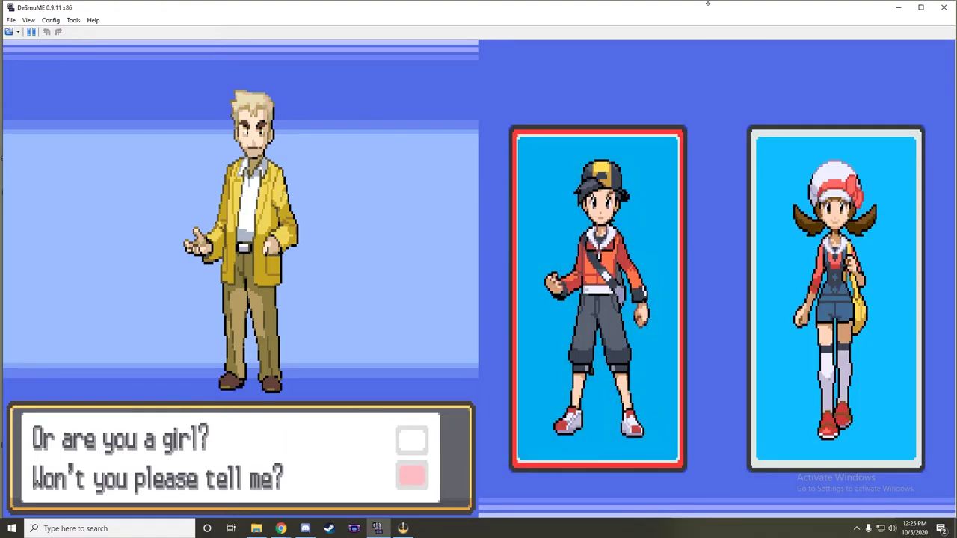
{"action": "key", "text": "x"}
{"action": "key", "text": "x"}
{"action": "key", "text": "Return"}
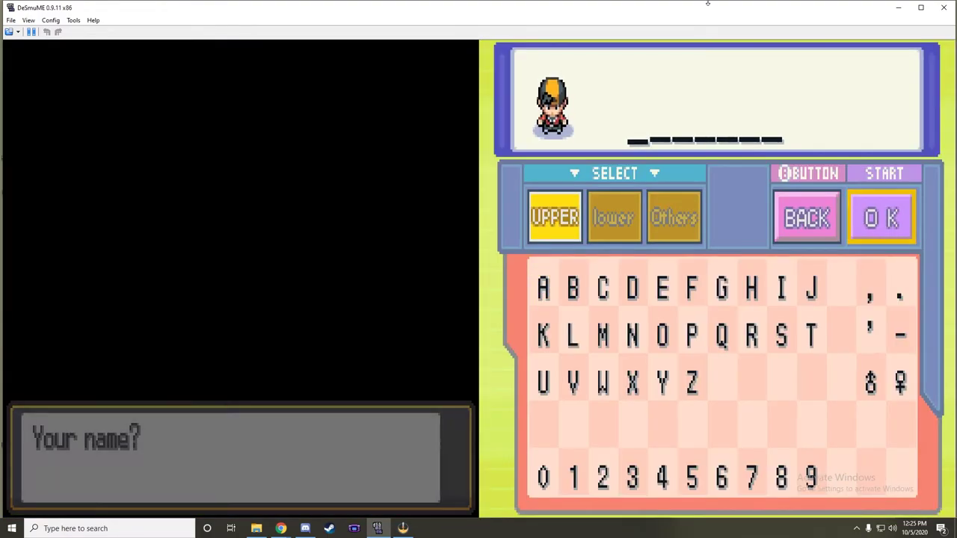
{"action": "key", "text": "x"}
{"action": "key", "text": "x"}
{"action": "key", "text": "x"}
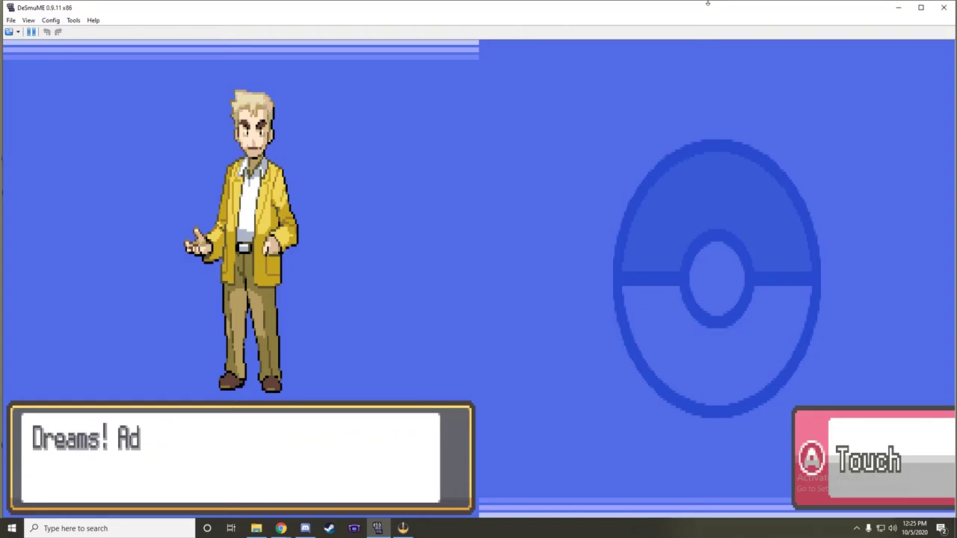
{"action": "key", "text": "x"}
{"action": "key", "text": "x"}
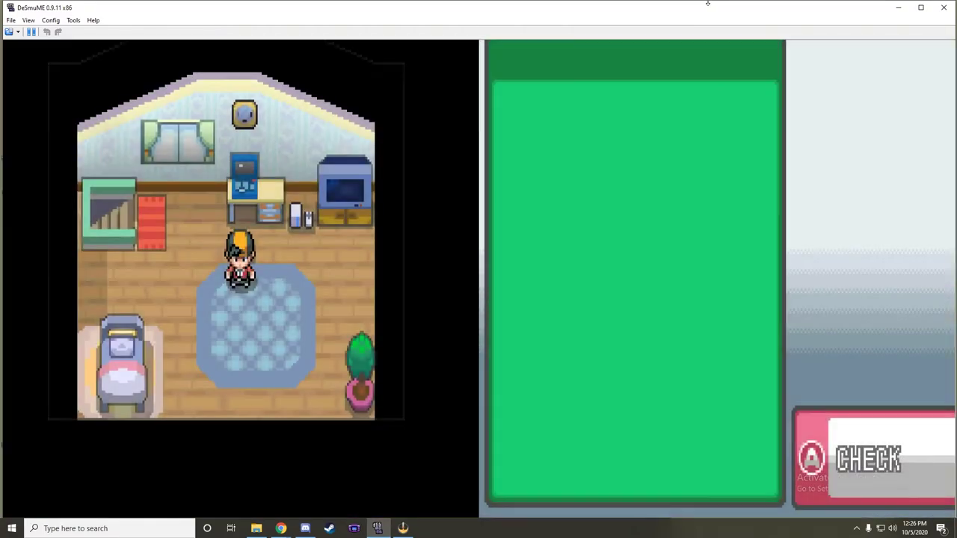
Walk downstairs and get through the mom's wake-up dialogue about Lyra, Professor Elm and the menu.
{"action": "key", "text": "Left"}
{"action": "key", "text": "Up"}
{"action": "key", "text": "Up"}
{"action": "key", "text": "Left"}
{"action": "key", "text": "Left"}
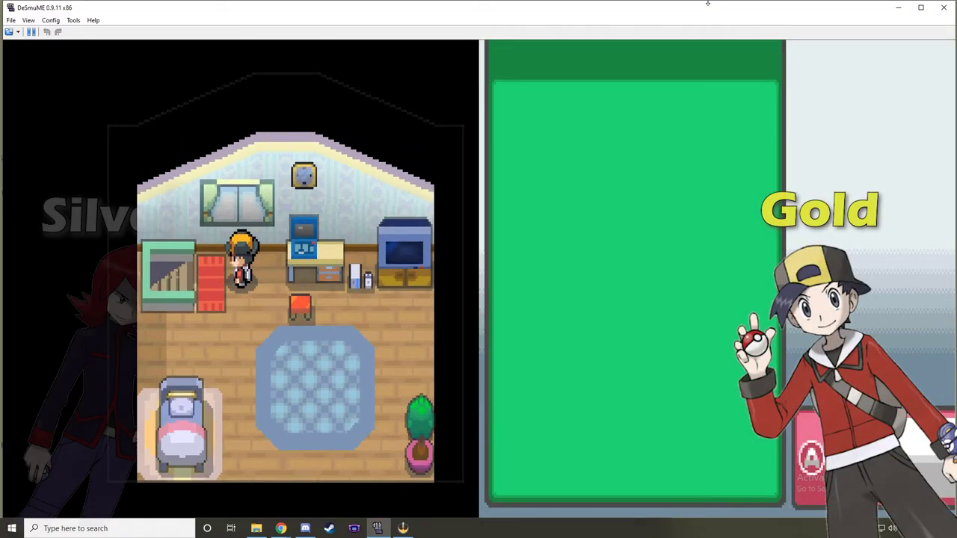
{"action": "key", "text": "Left"}
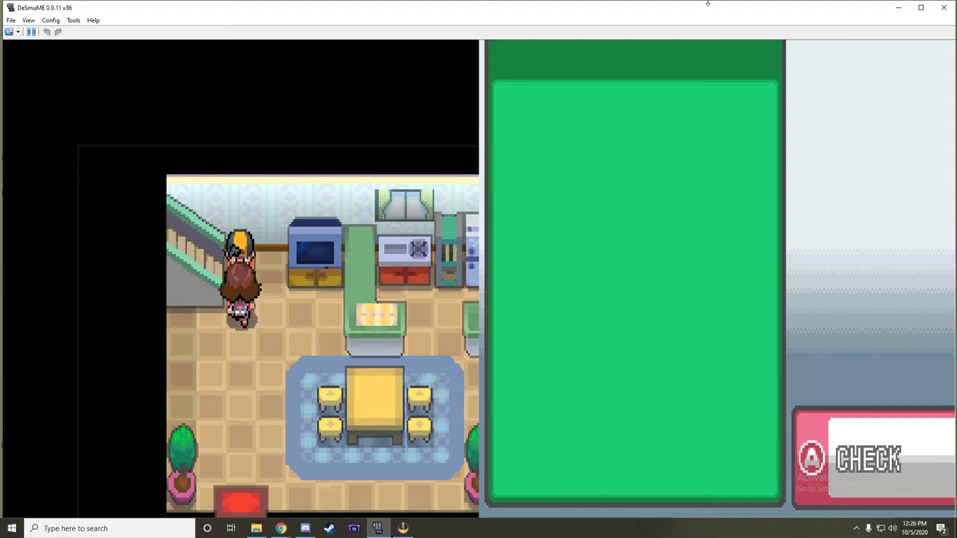
{"action": "key", "text": "x"}
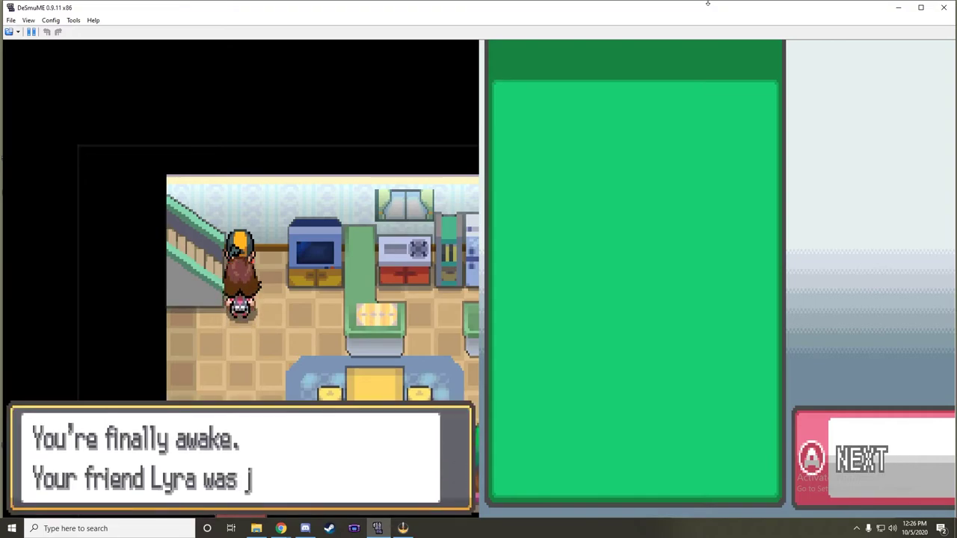
{"action": "key", "text": "x"}
{"action": "key", "text": "x"}
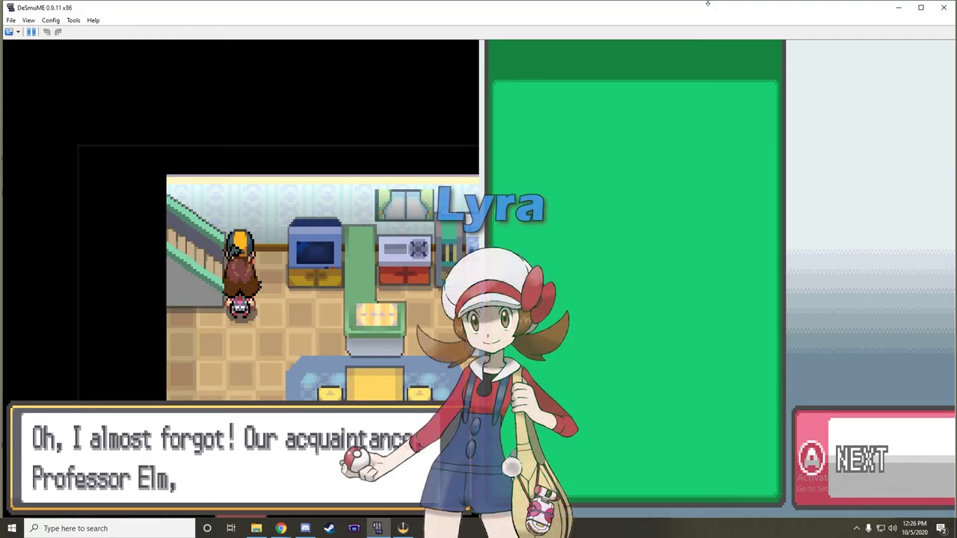
{"action": "key", "text": "x"}
{"action": "key", "text": "x"}
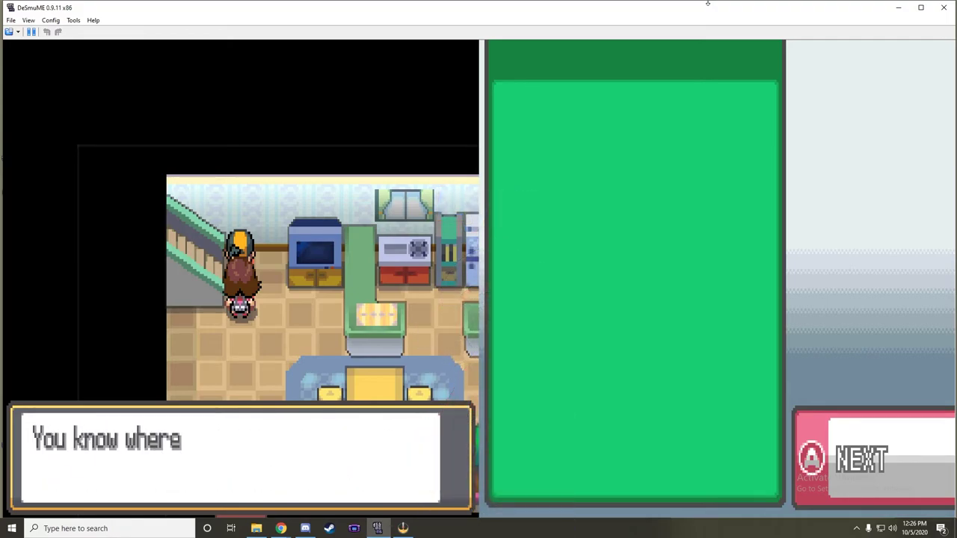
{"action": "key", "text": "x"}
{"action": "key", "text": "x"}
{"action": "key", "text": "x"}
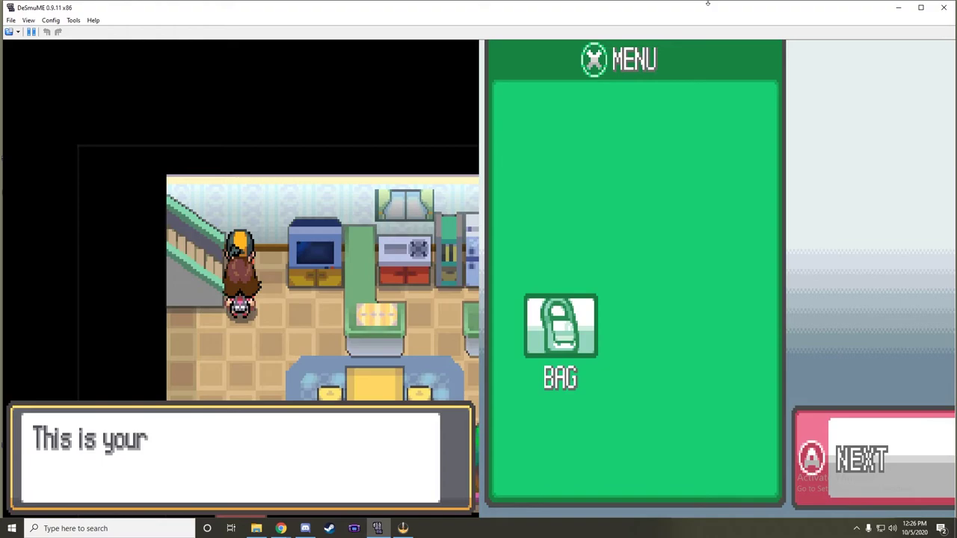
{"action": "key", "text": "x"}
{"action": "key", "text": "x"}
{"action": "key", "text": "x"}
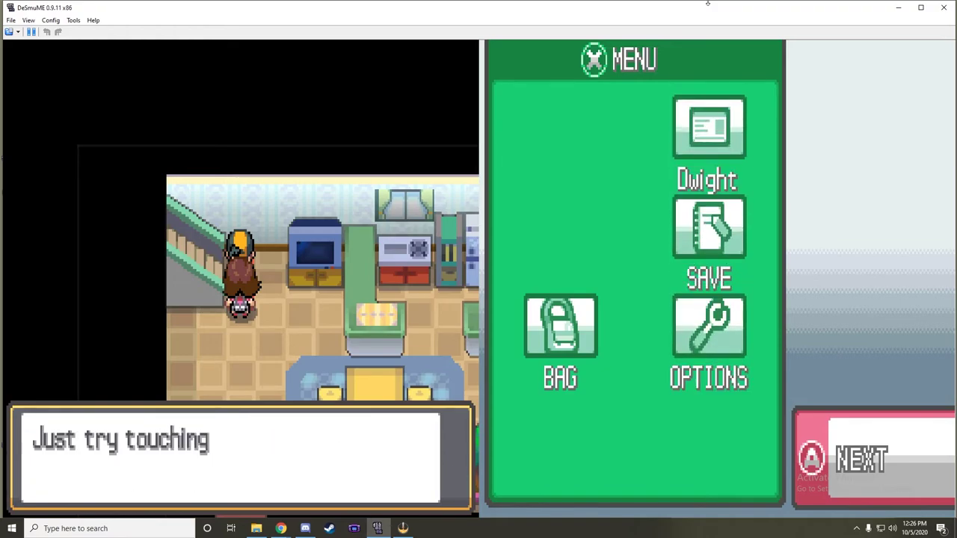
{"action": "key", "text": "x"}
Leave the house, walk to Professor Elm's lab, and start talking to him.
{"action": "key", "text": "Down"}
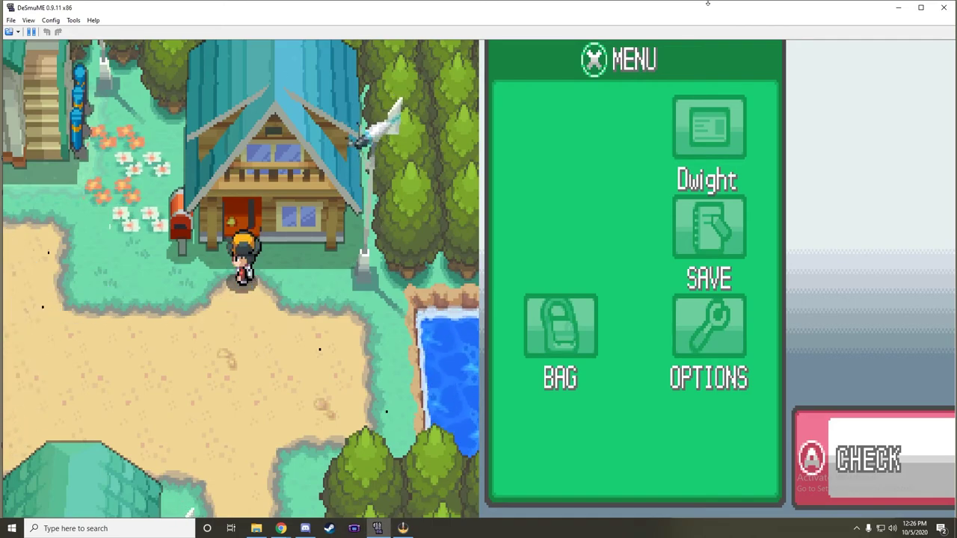
{"action": "key", "text": "Left"}
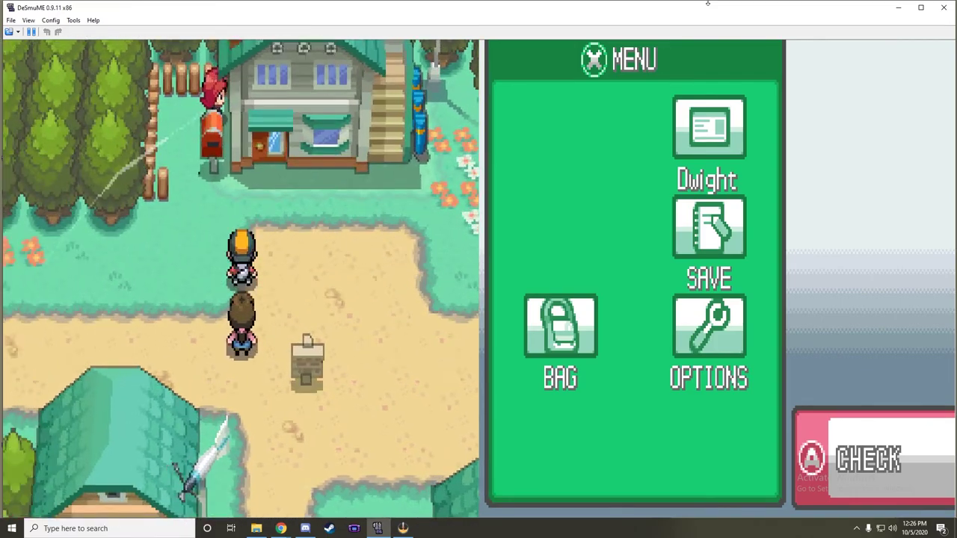
{"action": "key", "text": "Up"}
{"action": "key", "text": "Up"}
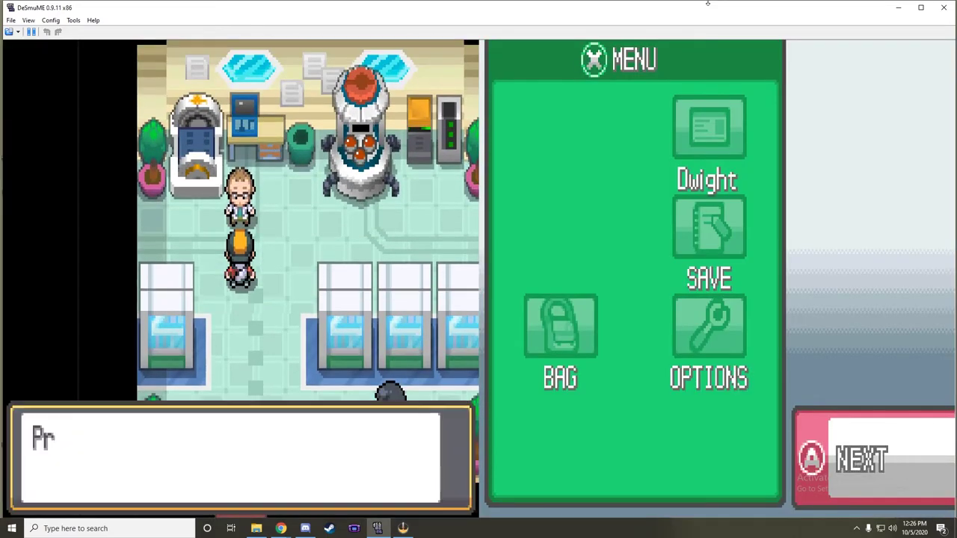
{"action": "key", "text": "x"}
{"action": "key", "text": "x"}
{"action": "key", "text": "x"}
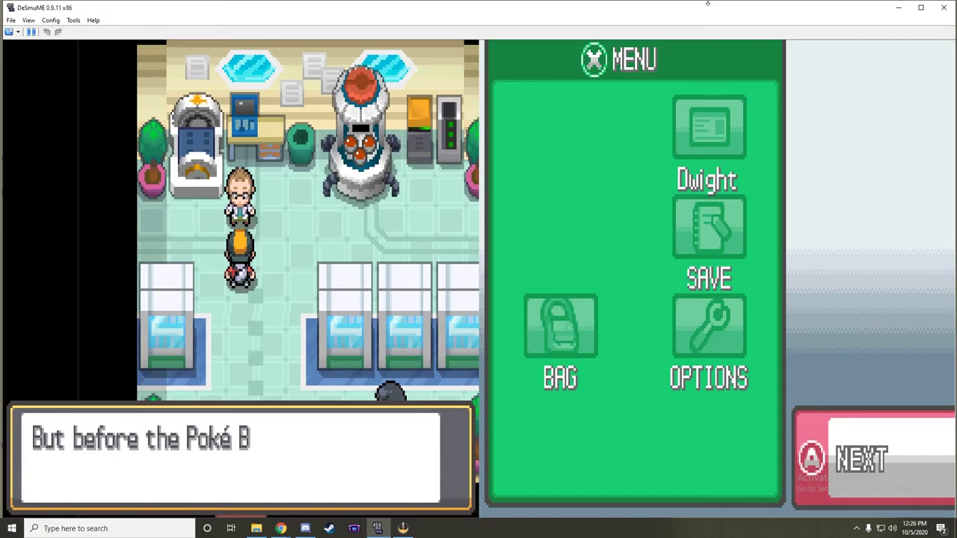
Advance through Professor Elm's explanation and request until he offers a Pokémon.
{"action": "key", "text": "x"}
{"action": "key", "text": "x"}
{"action": "key", "text": "x"}
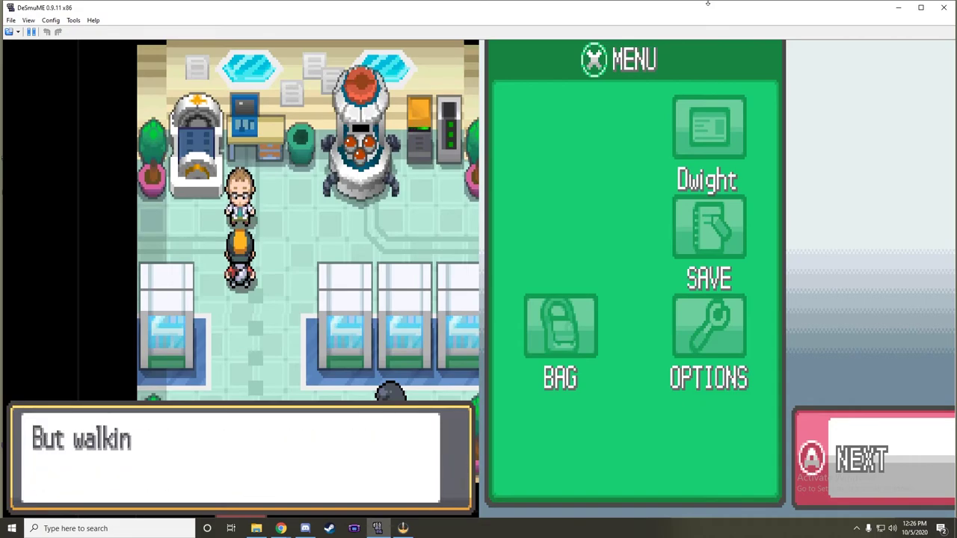
{"action": "key", "text": "x"}
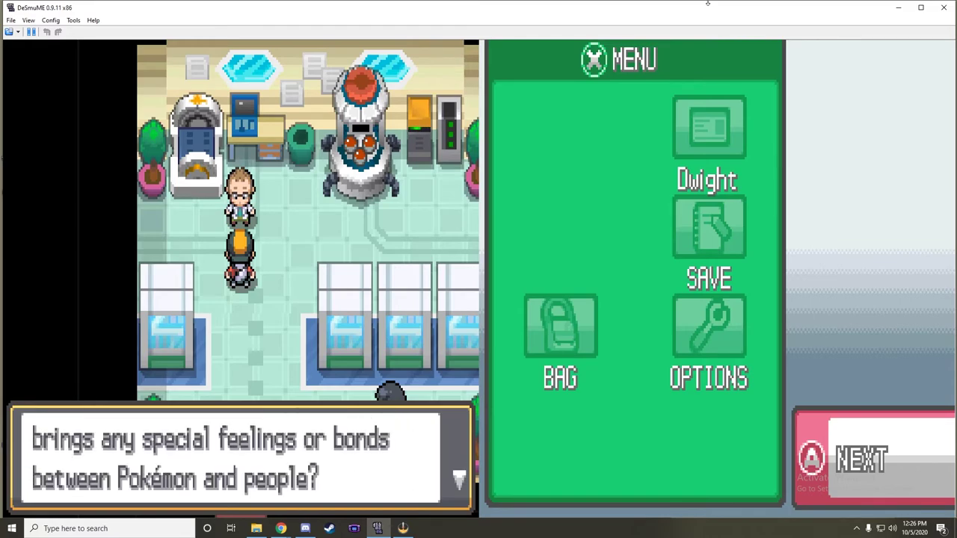
{"action": "key", "text": "x"}
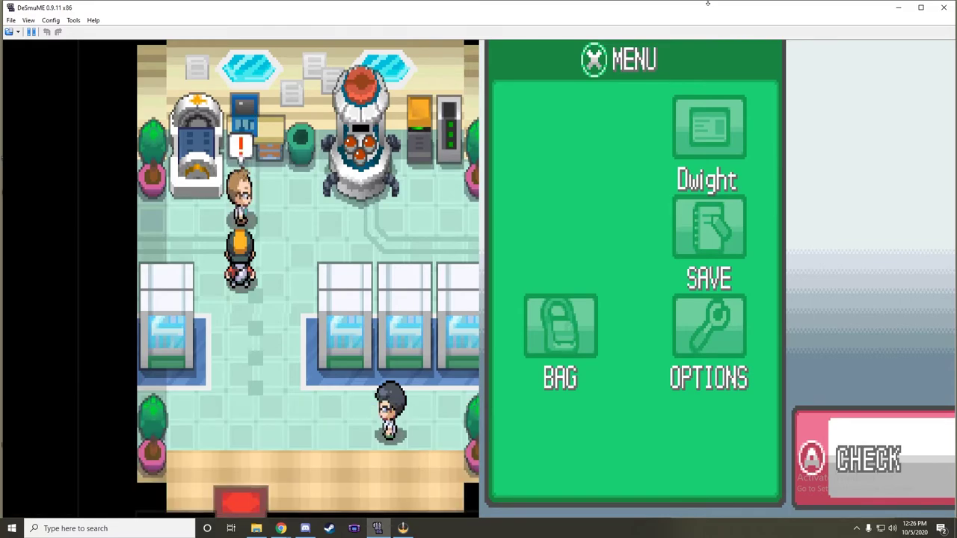
{"action": "key", "text": "x"}
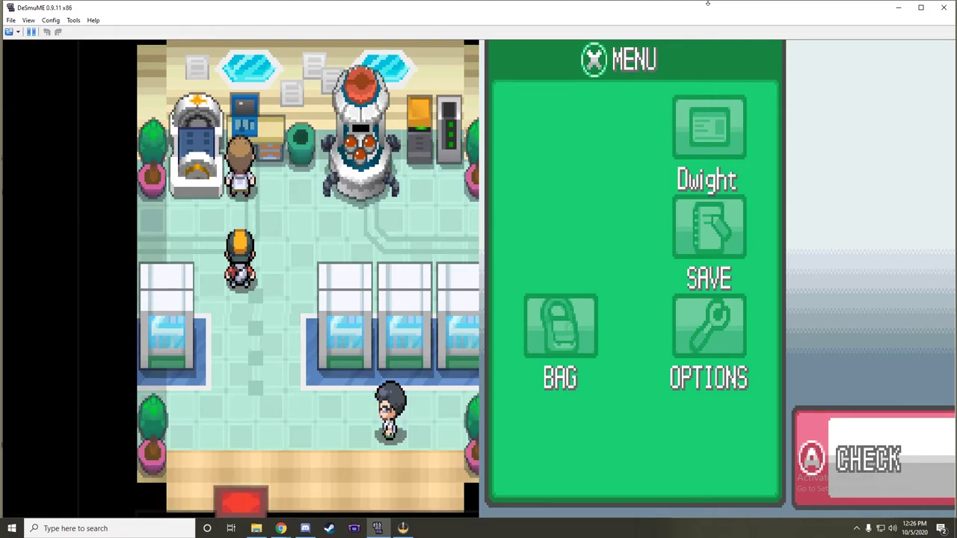
{"action": "key", "text": "x"}
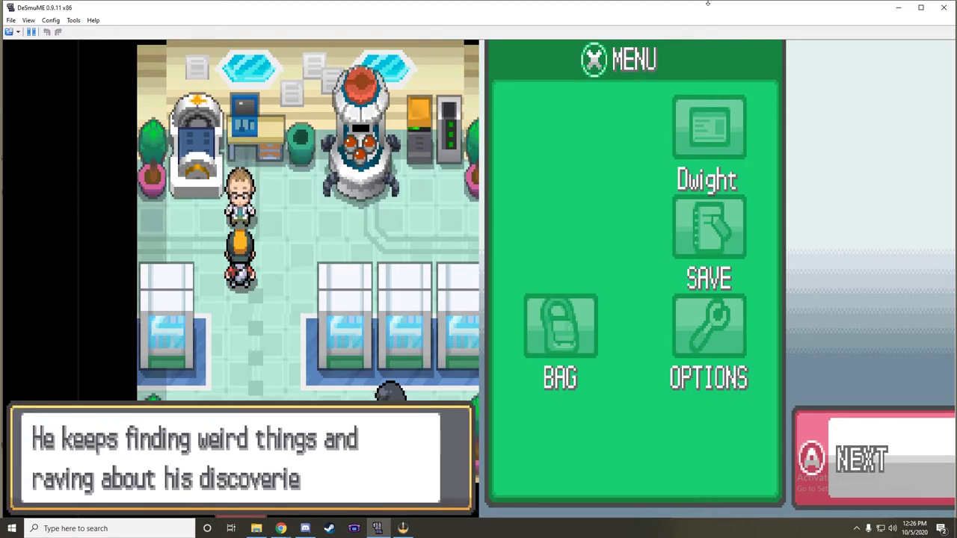
{"action": "key", "text": "x"}
{"action": "key", "text": "x"}
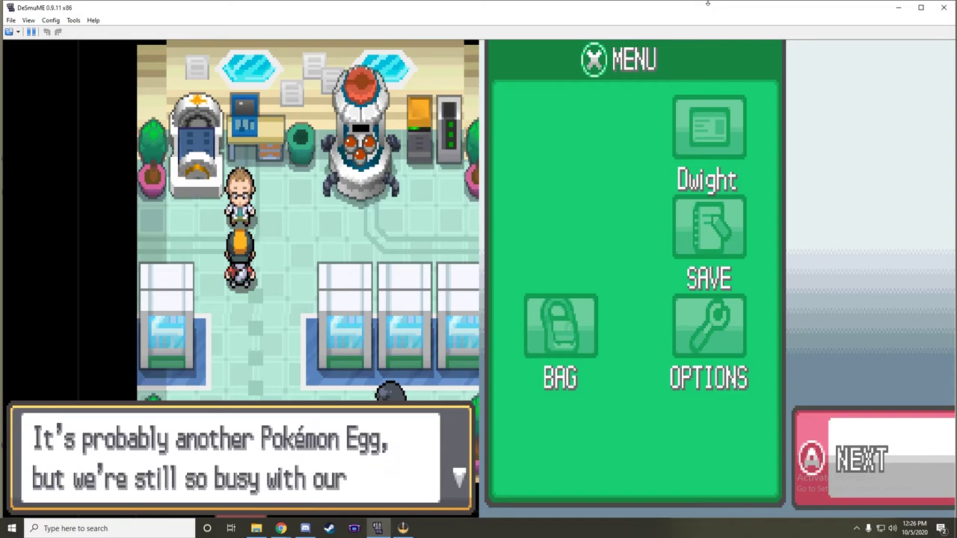
{"action": "key", "text": "x"}
{"action": "key", "text": "x"}
{"action": "key", "text": "x"}
{"action": "key", "text": "x"}
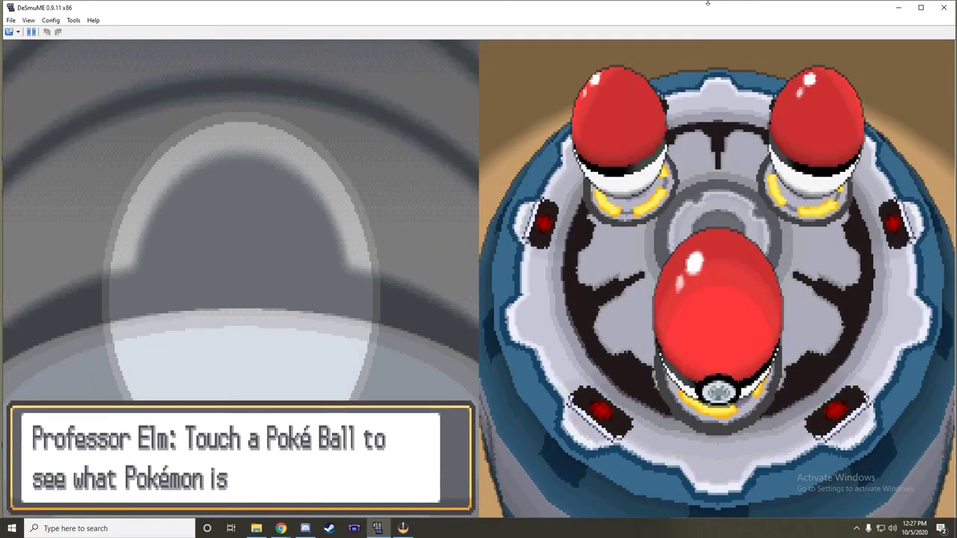
Rotate through Duskull, Misdreavus and Gastly, then pick and confirm Misdreavus as the starter.
{"action": "key", "text": "Right"}
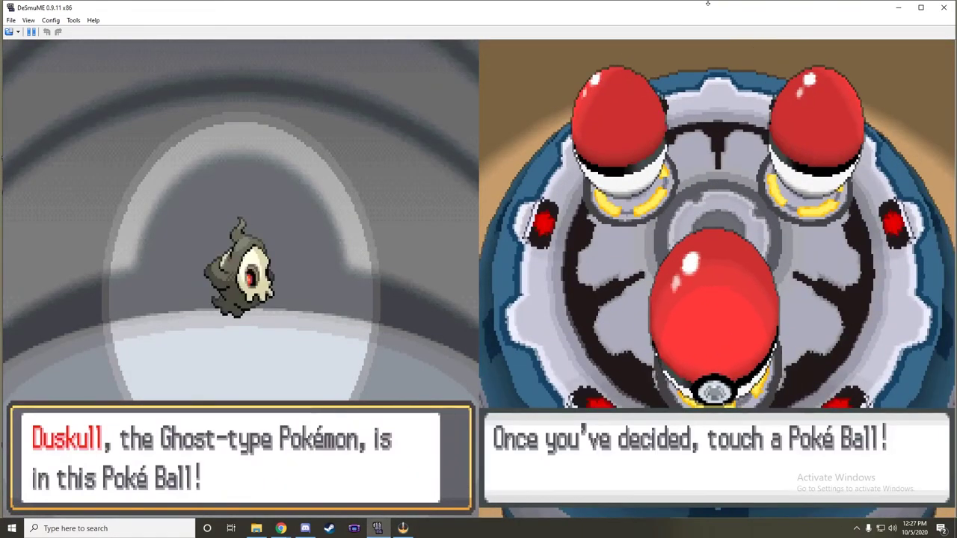
{"action": "key", "text": "Right"}
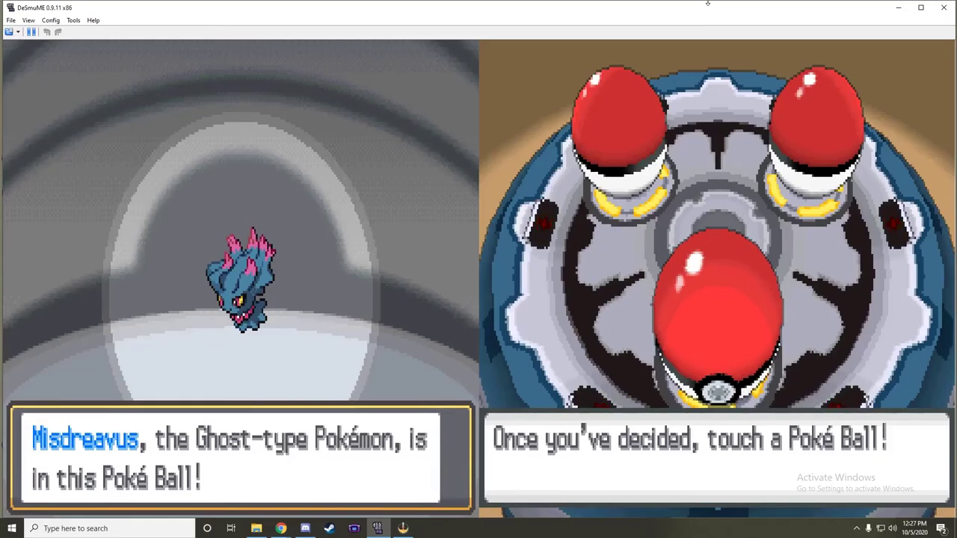
{"action": "key", "text": "Right"}
{"action": "key", "text": "Left"}
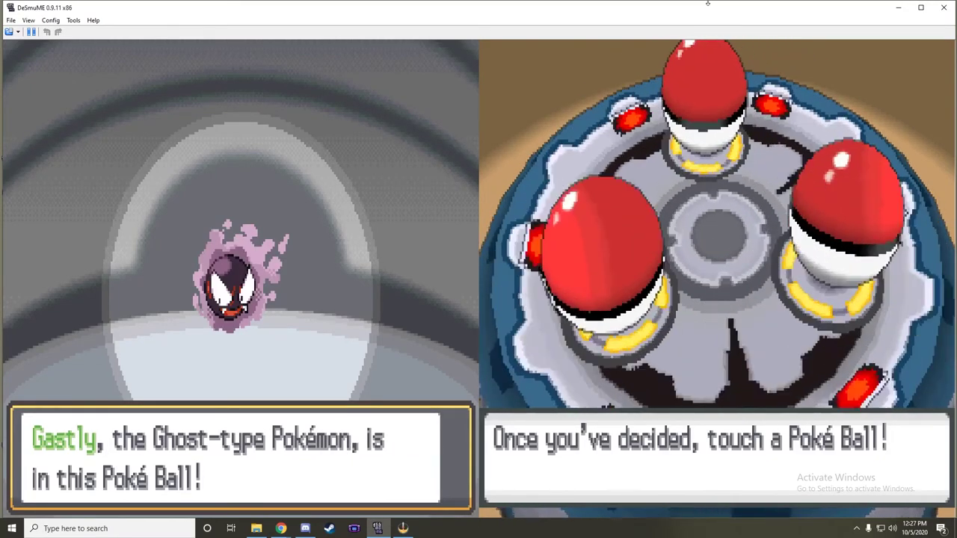
{"action": "key", "text": "Left"}
{"action": "key", "text": "Left"}
{"action": "key", "text": "Right"}
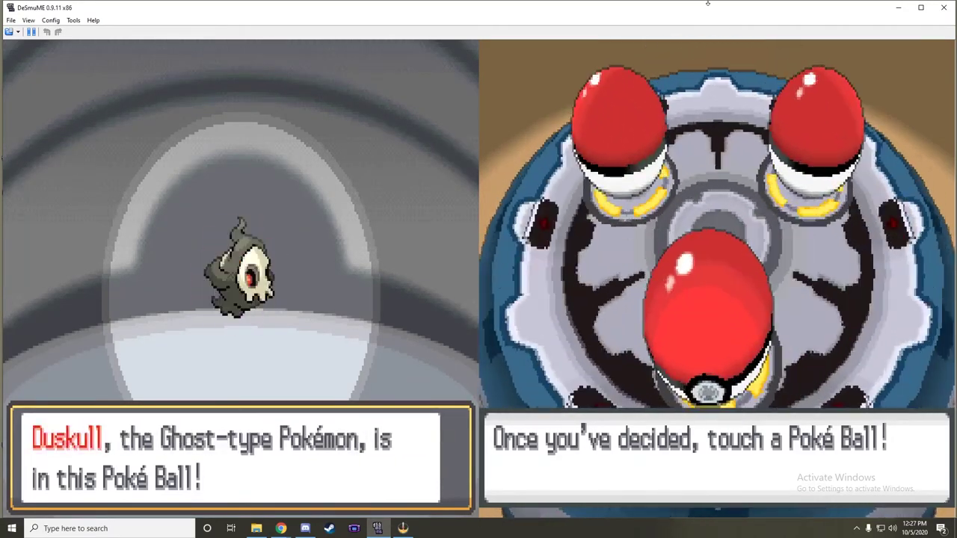
{"action": "key", "text": "Right"}
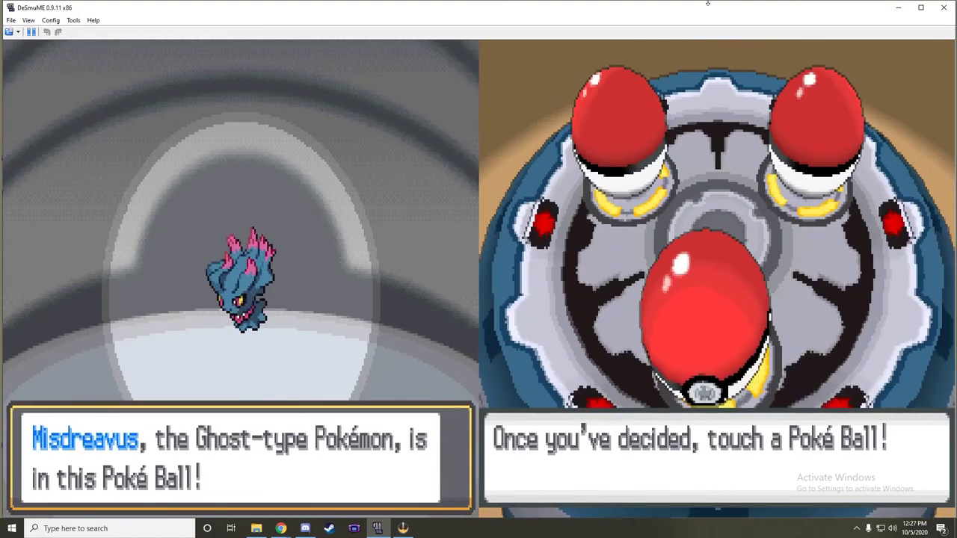
{"action": "key", "text": "x"}
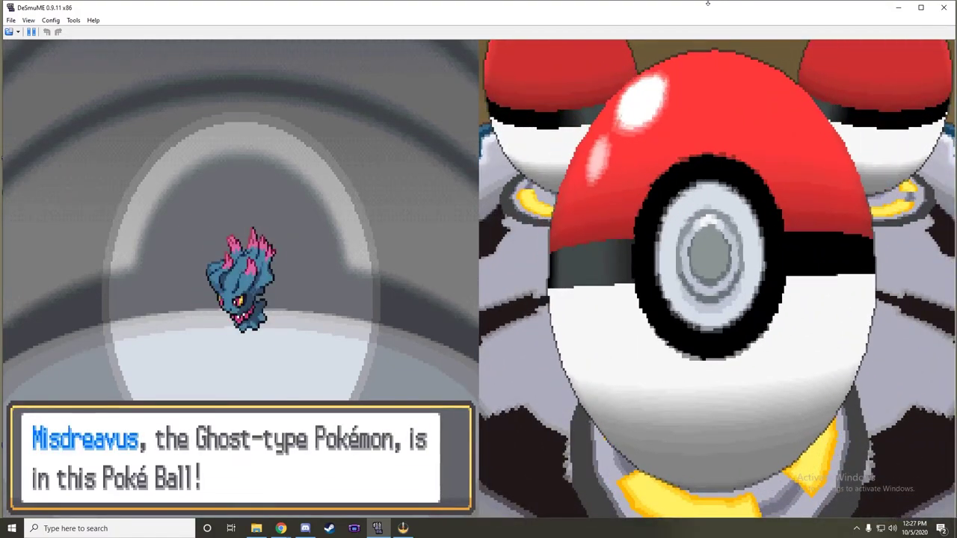
{"action": "key", "text": "z"}
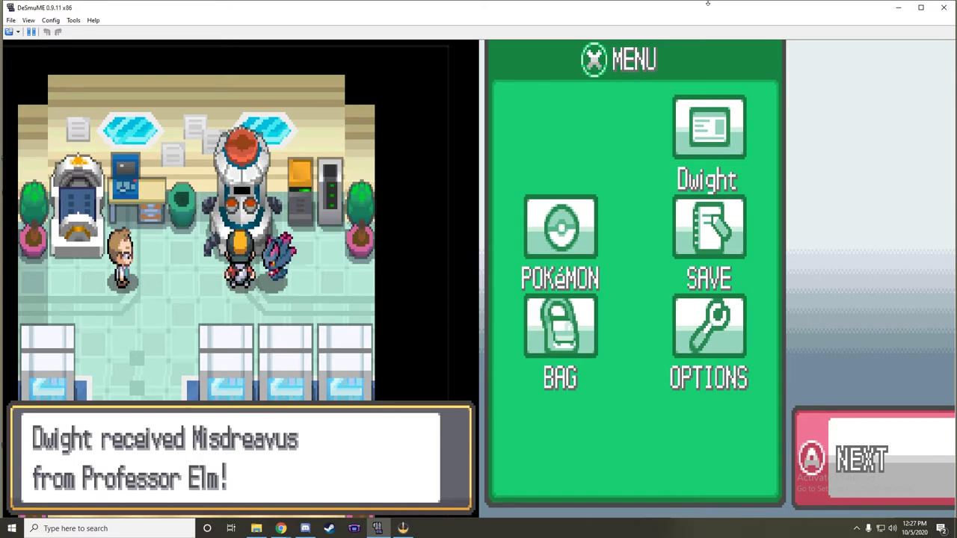
Receive Misdreavus and decline giving it a nickname.
{"action": "key", "text": "z"}
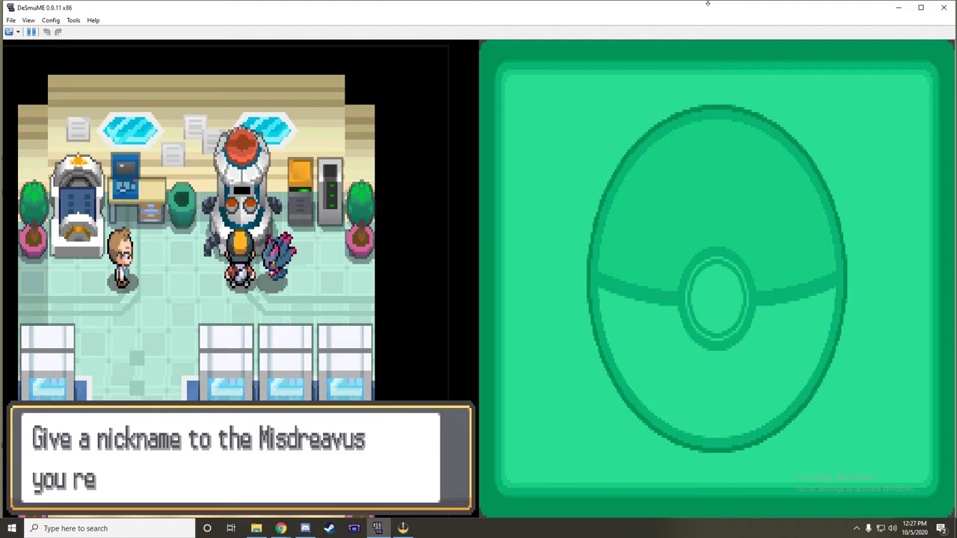
{"action": "key", "text": "Down"}
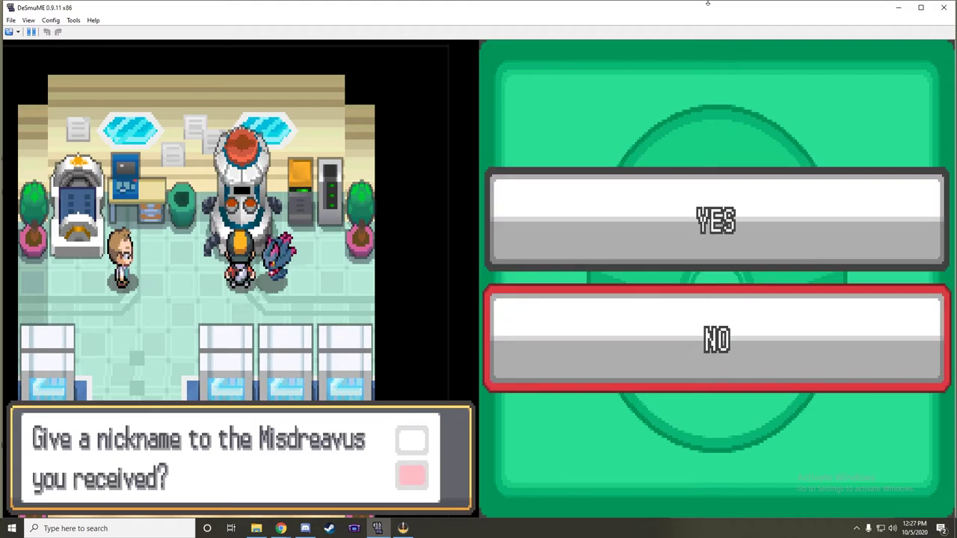
{"action": "key", "text": "z"}
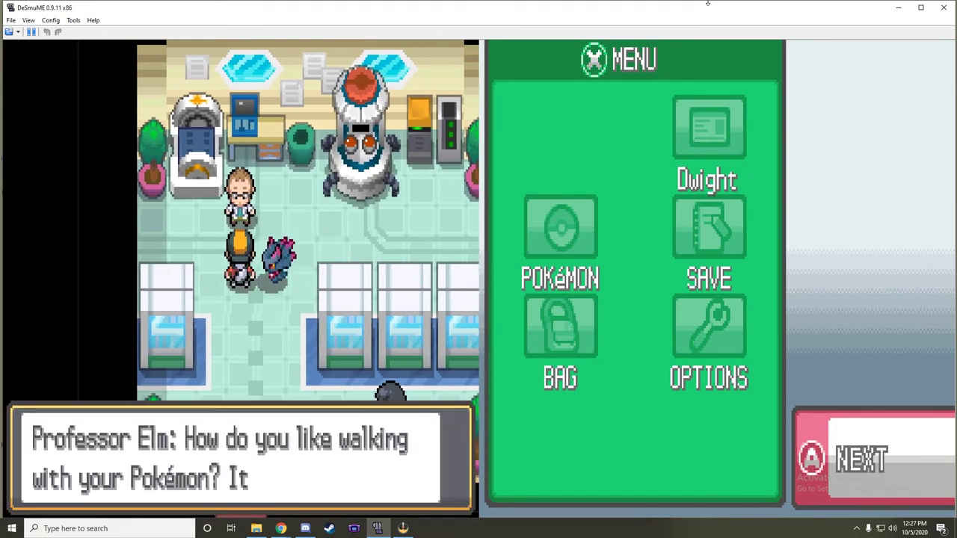
Advance through Professor Elm's remaining lab dialogue, including the directions page.
{"action": "key", "text": "z"}
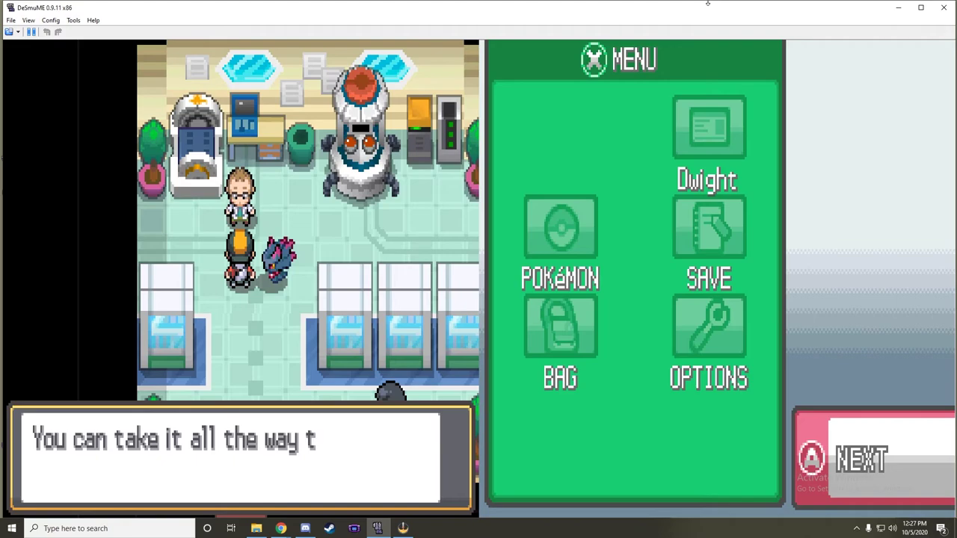
{"action": "key", "text": "z"}
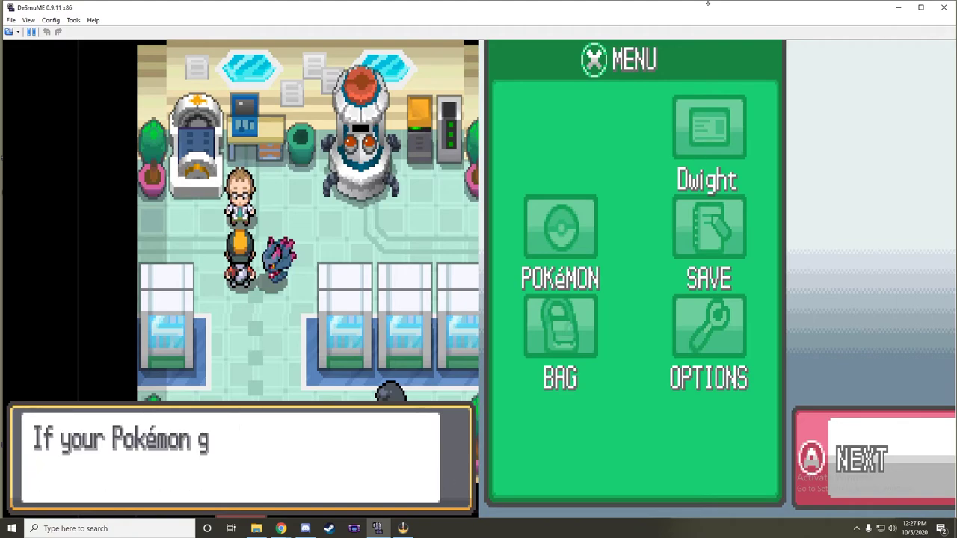
{"action": "key", "text": "z"}
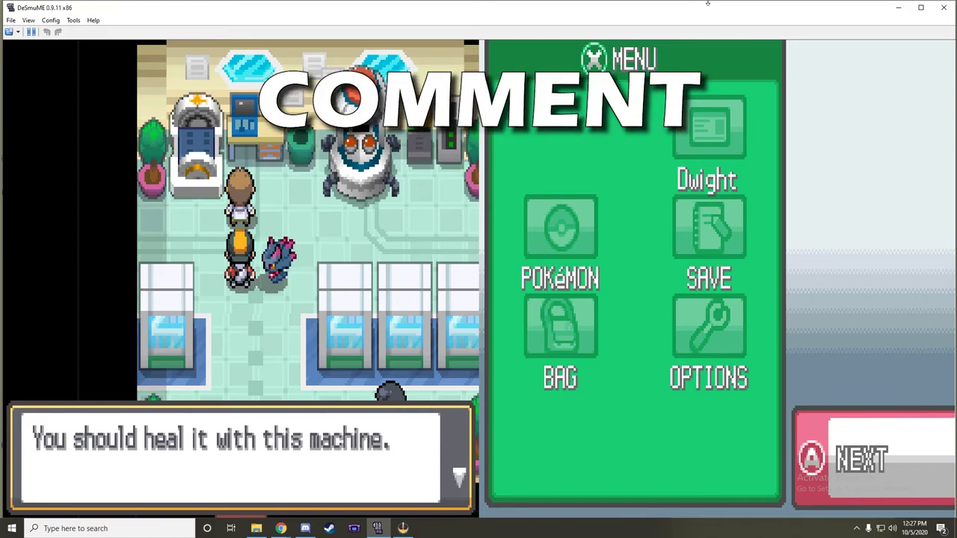
{"action": "key", "text": "z"}
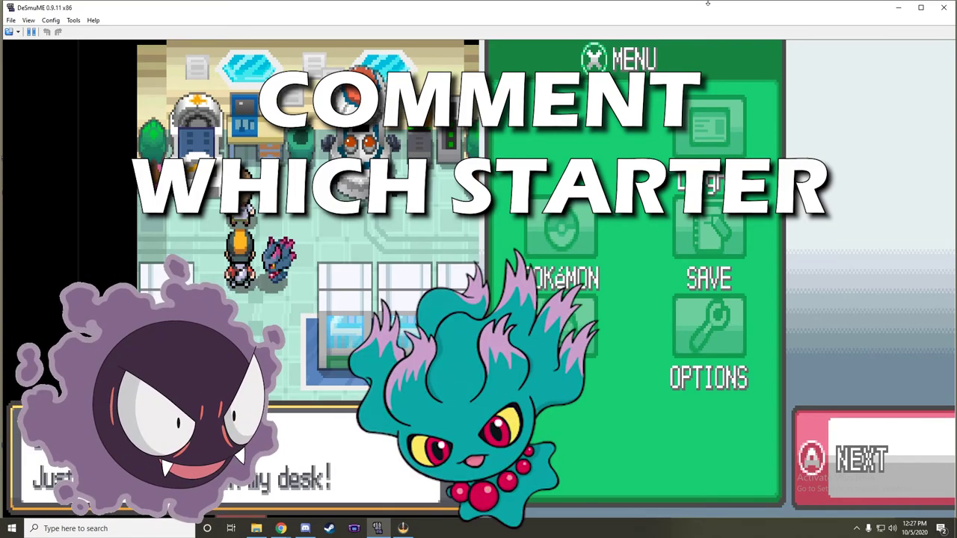
{"action": "key", "text": "z"}
{"action": "key", "text": "z"}
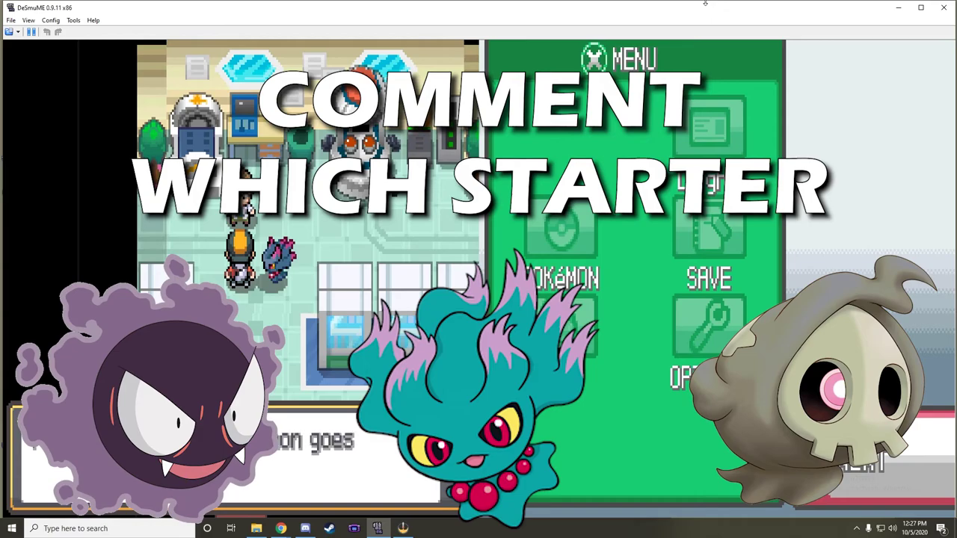
{"action": "key", "text": "z"}
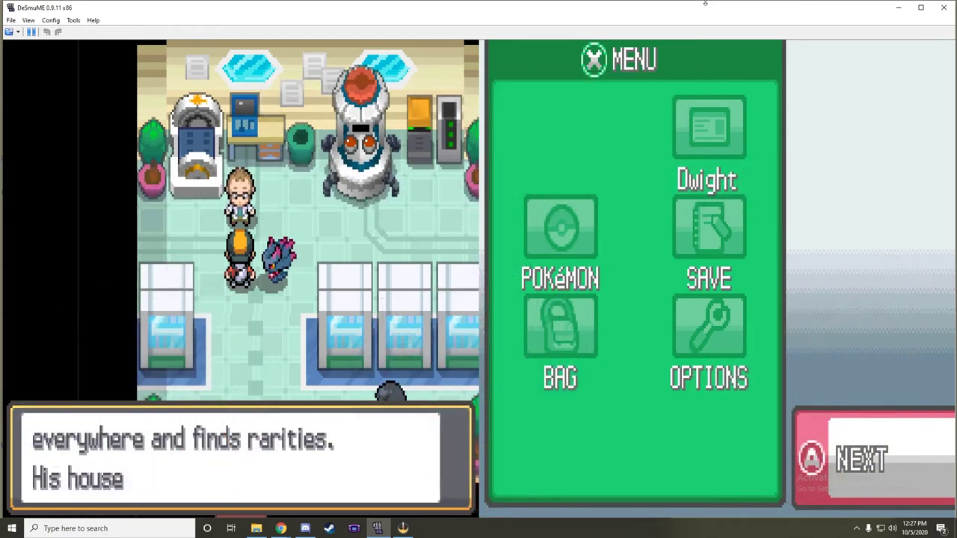
{"action": "key", "text": "z"}
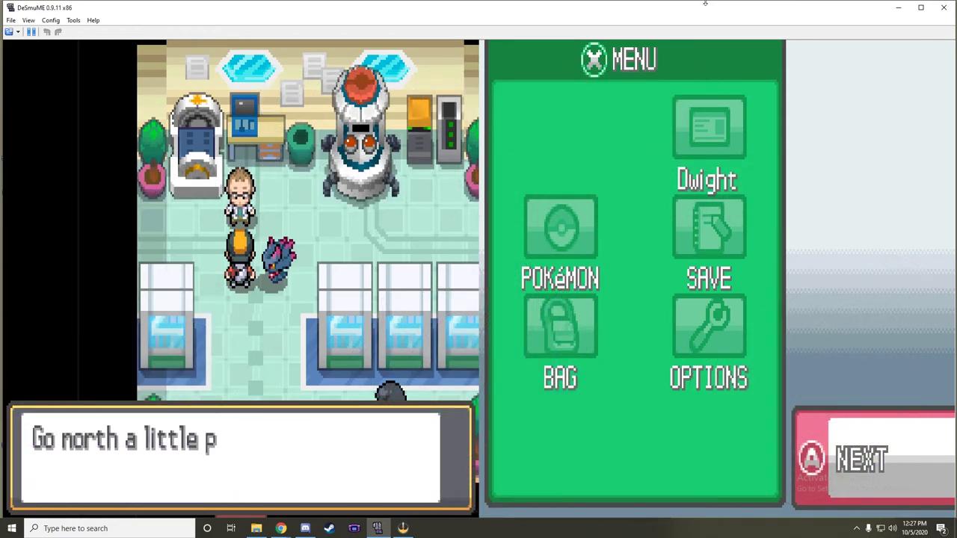
{"action": "key", "text": "z"}
{"action": "key", "text": "z"}
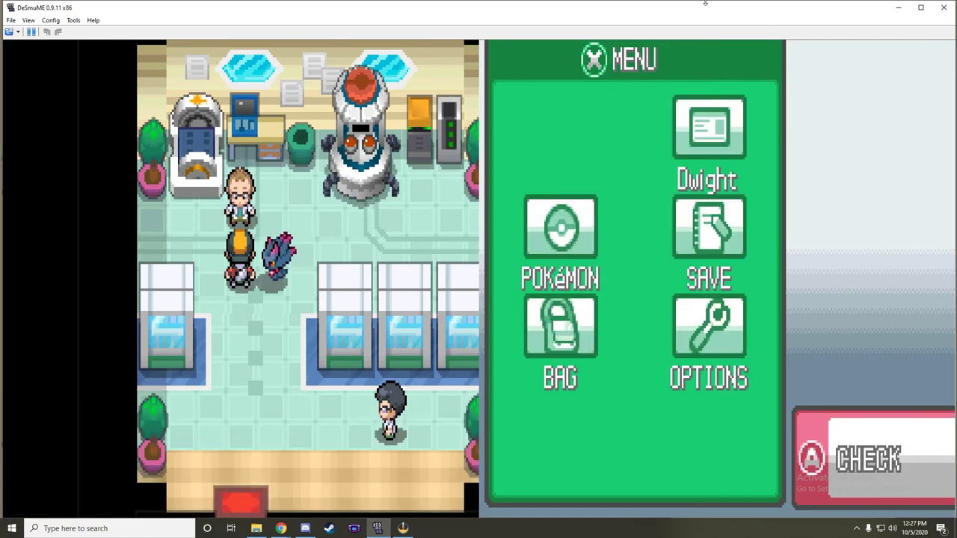
{"action": "key", "text": "Down"}
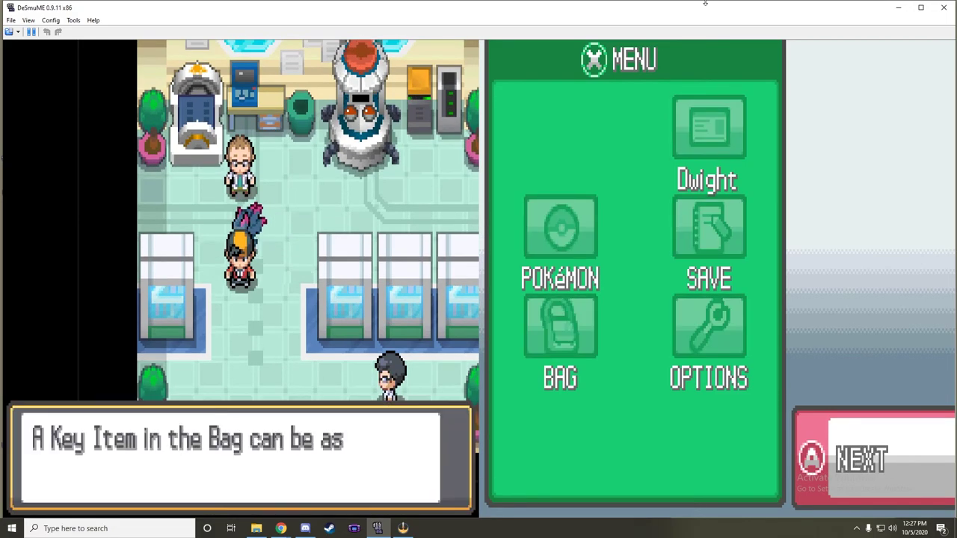
Dismiss the key item tip and open Misdreavus's summary on its skills page.
{"action": "key", "text": "z"}
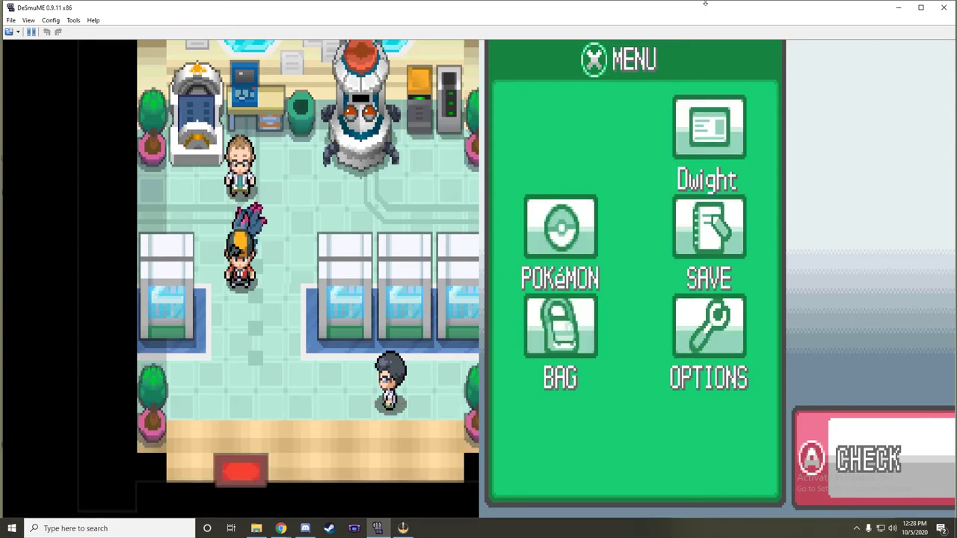
{"action": "key", "text": "s"}
{"action": "key", "text": "z"}
{"action": "key", "text": "z"}
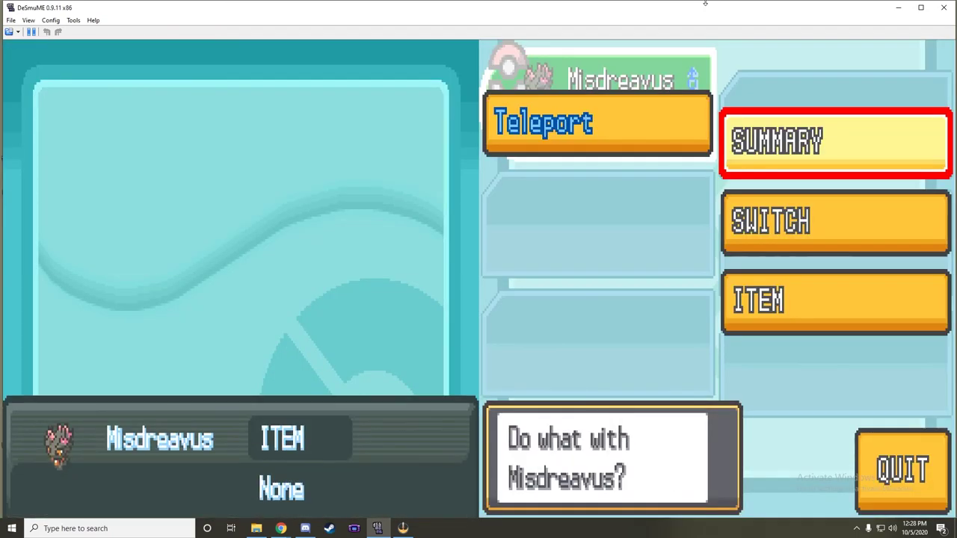
{"action": "key", "text": "z"}
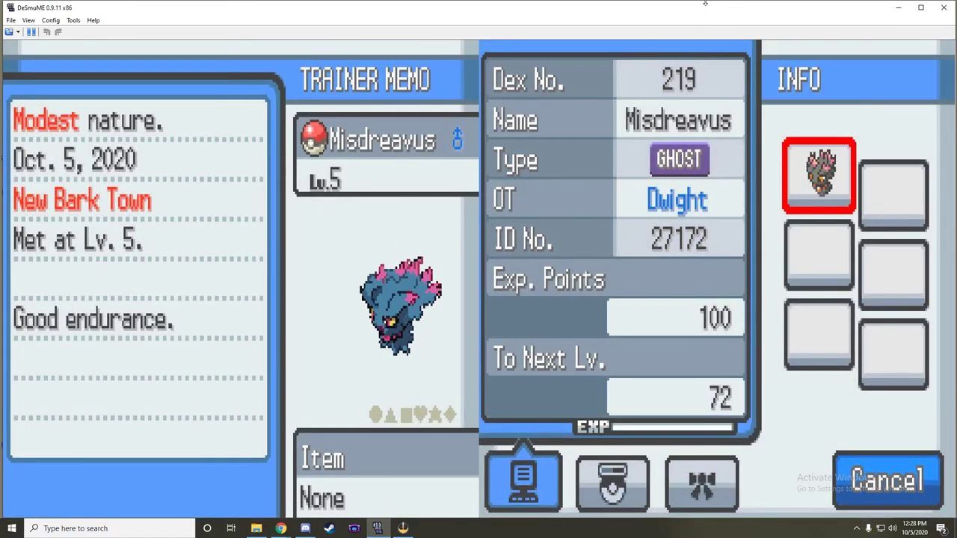
{"action": "key", "text": "Right"}
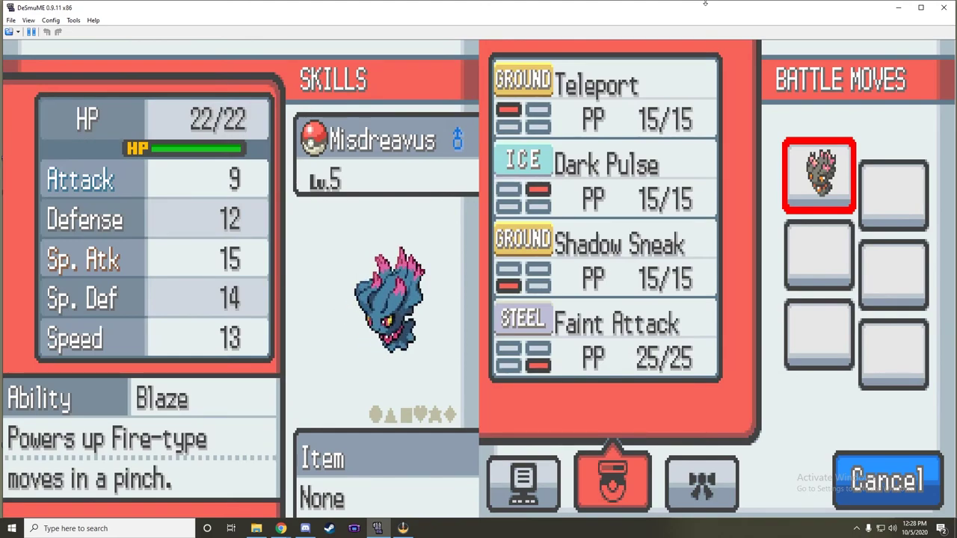
Inspect each move: Ground Teleport, Ice Dark Pulse, Ground Shadow Sneak, Steel Faint Attack.
{"action": "key", "text": "z"}
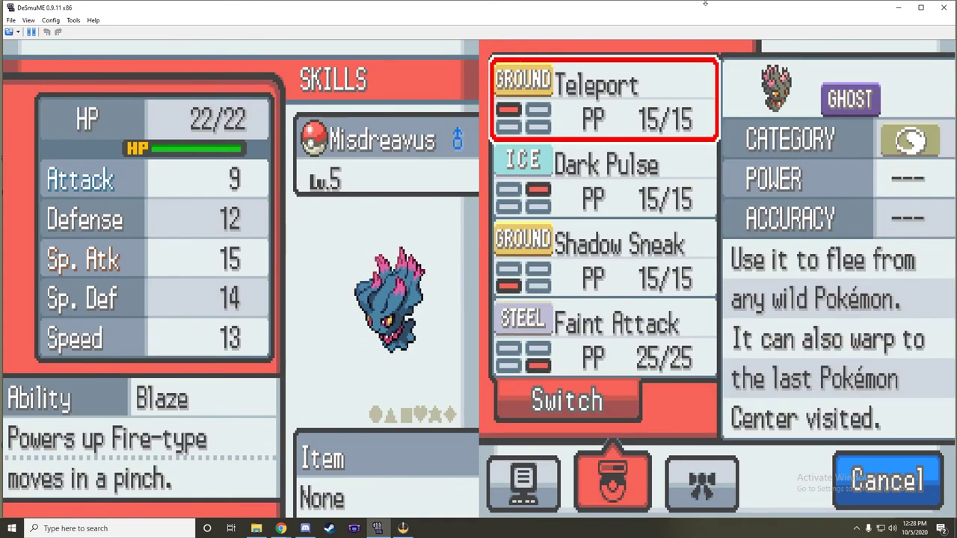
{"action": "key", "text": "Down"}
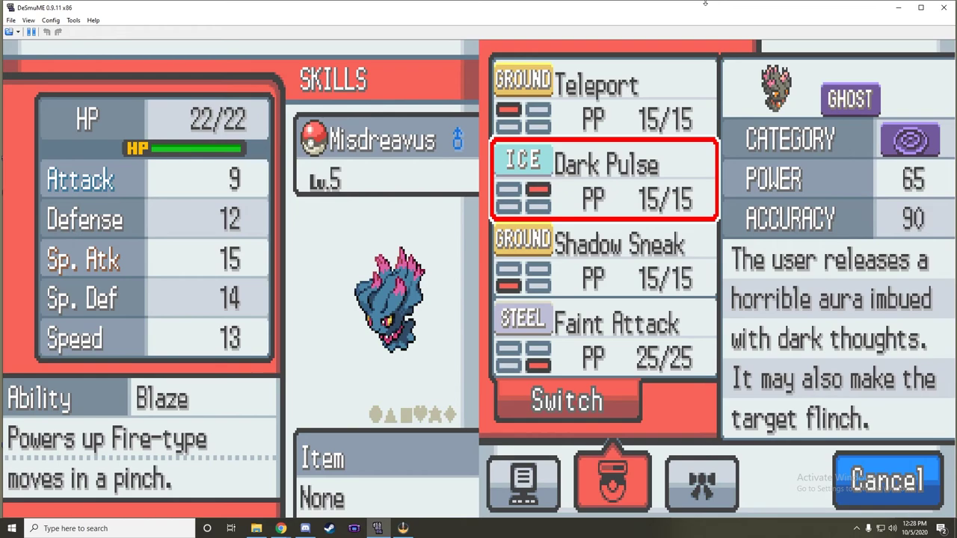
{"action": "key", "text": "Down"}
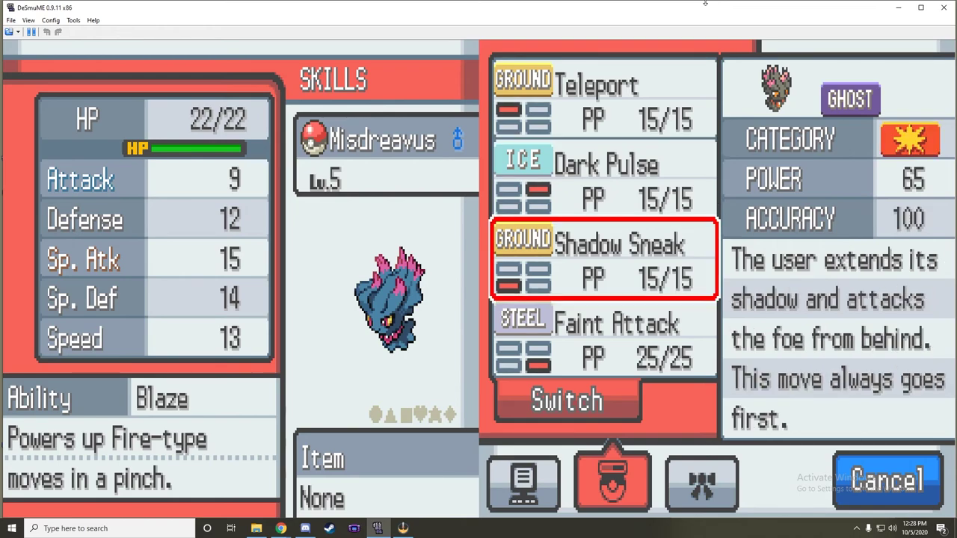
{"action": "key", "text": "Down"}
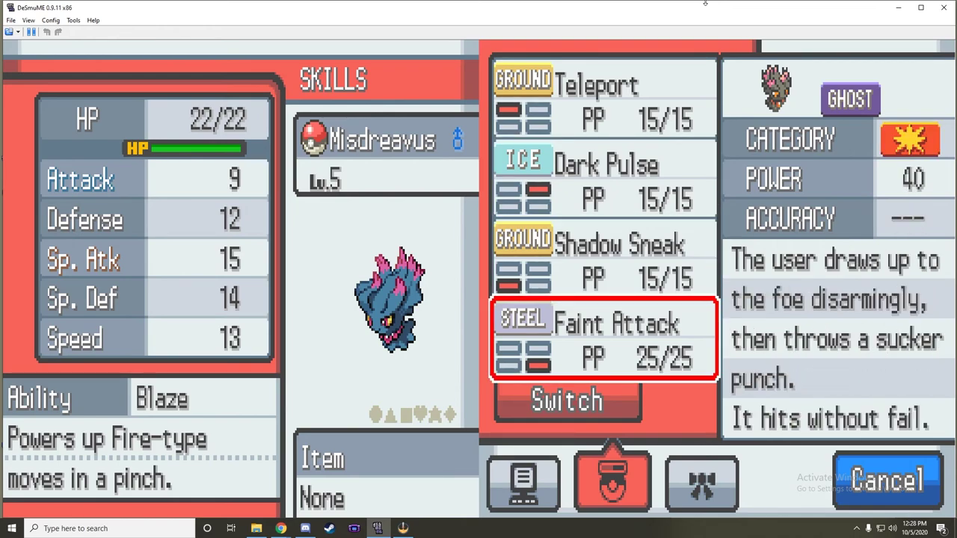
{"action": "key", "text": "Up"}
{"action": "key", "text": "Up"}
{"action": "key", "text": "Up"}
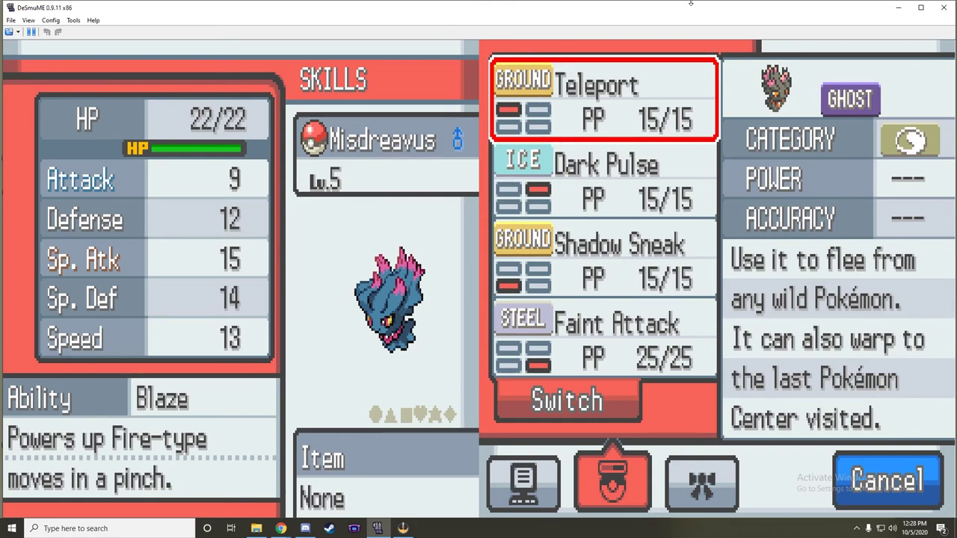
{"action": "key", "text": "Down"}
{"action": "key", "text": "Down"}
{"action": "key", "text": "Down"}
{"action": "key", "text": "Up"}
{"action": "key", "text": "Up"}
{"action": "key", "text": "Up"}
{"action": "key", "text": "Down"}
{"action": "key", "text": "Down"}
{"action": "key", "text": "Down"}
{"action": "key", "text": "Up"}
{"action": "key", "text": "Up"}
{"action": "key", "text": "Up"}
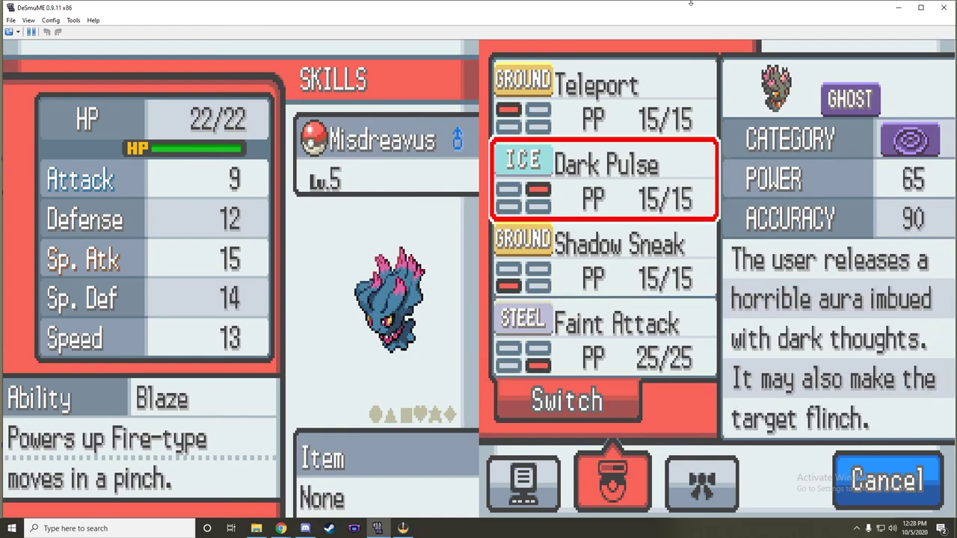
{"action": "key", "text": "Down"}
{"action": "key", "text": "Down"}
{"action": "key", "text": "Down"}
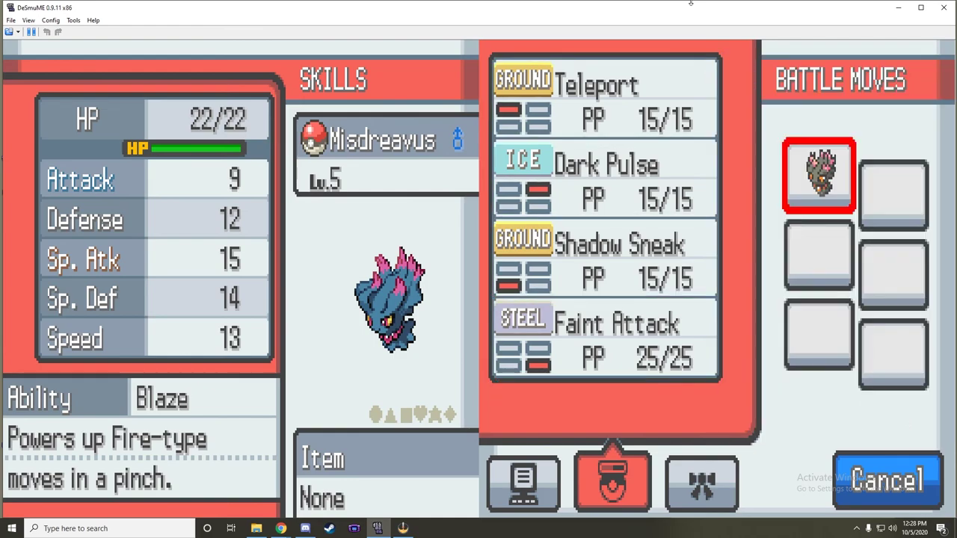
Close the summary and party screen to return to the lab.
{"action": "key", "text": "x"}
{"action": "key", "text": "z"}
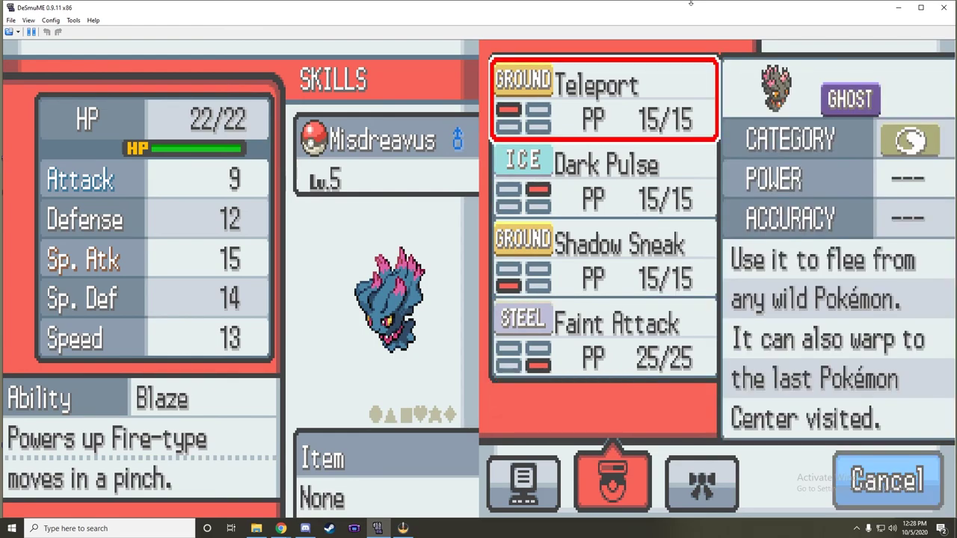
{"action": "key", "text": "z"}
{"action": "key", "text": "z"}
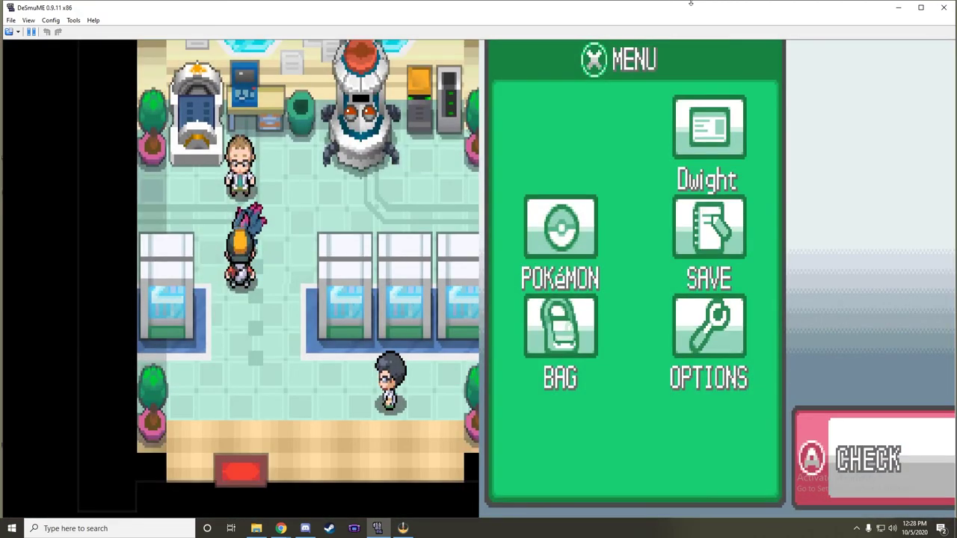
Walk down and get through the aide's advice in the lab.
{"action": "key", "text": "Down"}
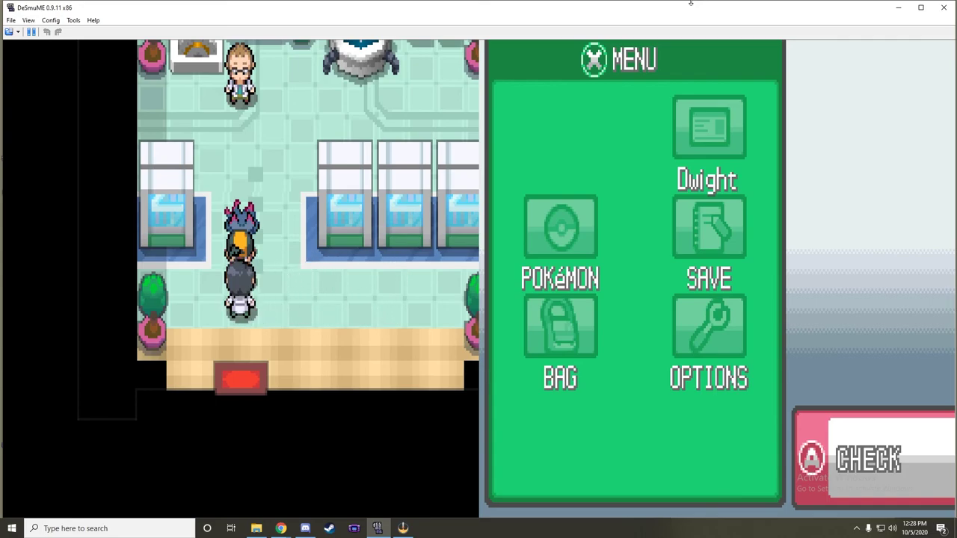
{"action": "key", "text": "x"}
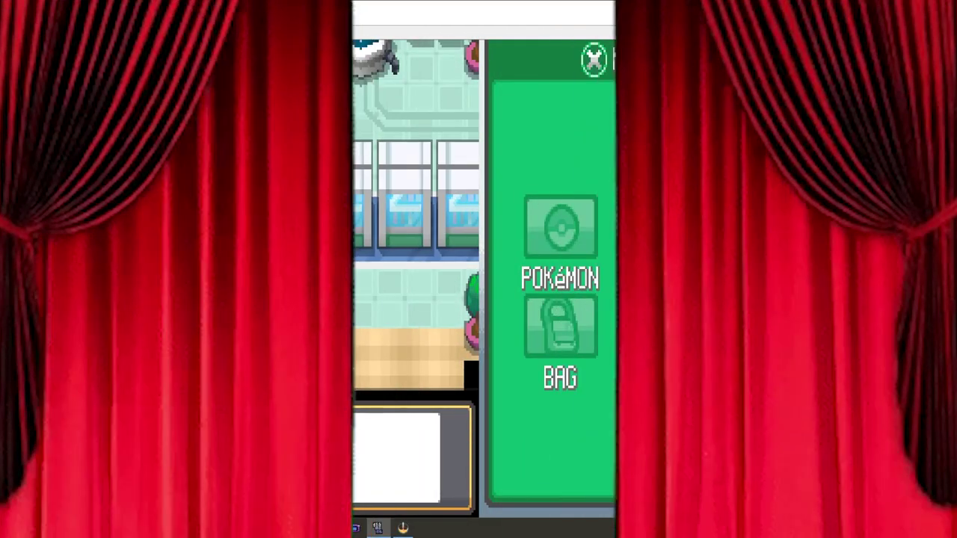
{"action": "key", "text": "x"}
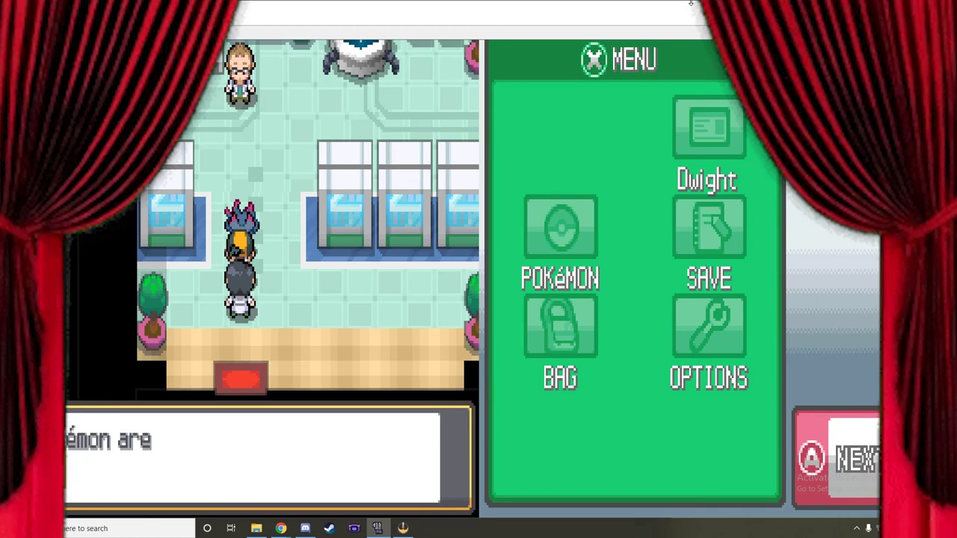
{"action": "key", "text": "x"}
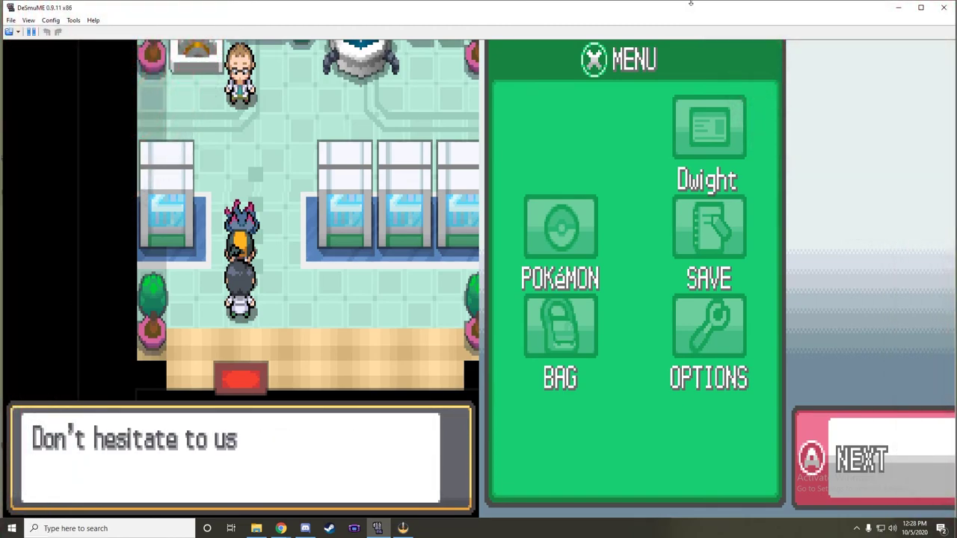
{"action": "key", "text": "x"}
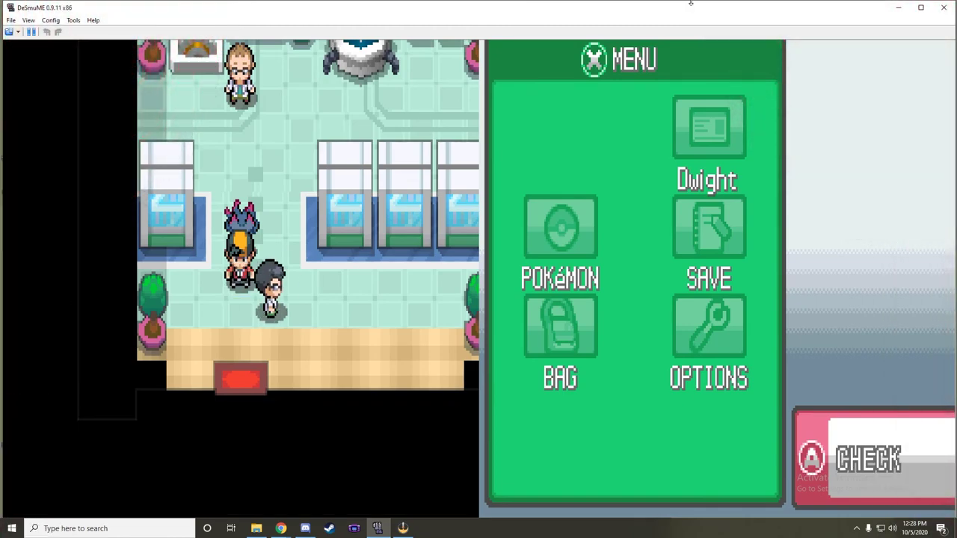
Exit the lab and advance the girl's dialogue about the Misdreavus starter.
{"action": "key", "text": "Down"}
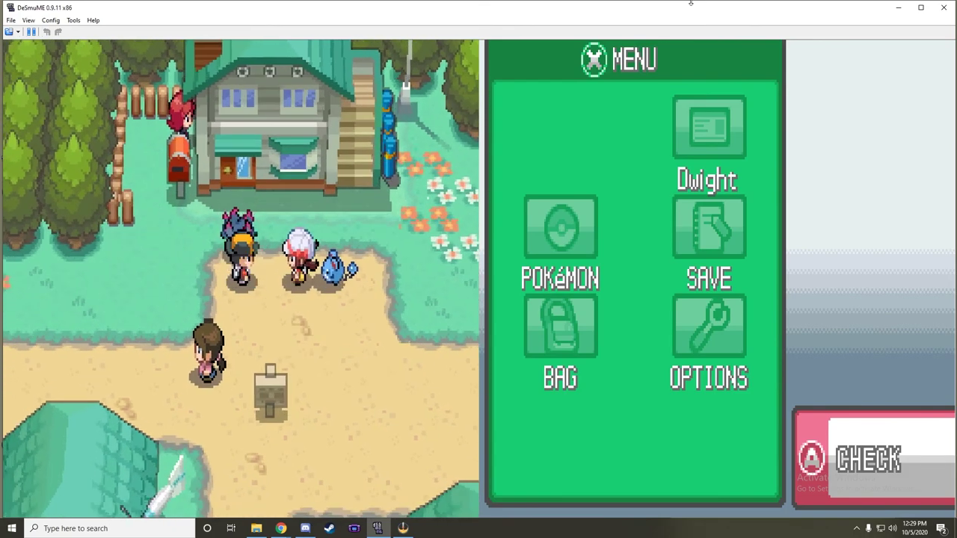
{"action": "key", "text": "x"}
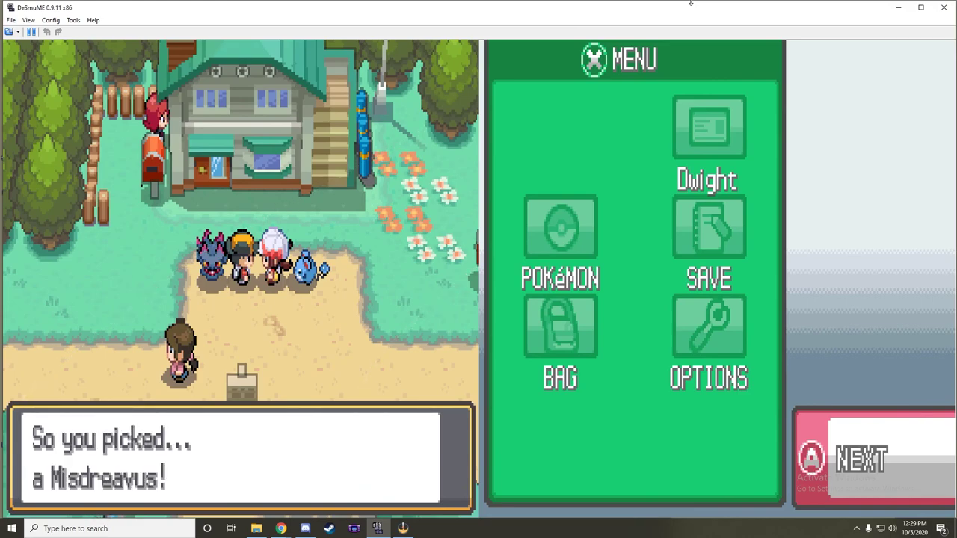
{"action": "key", "text": "x"}
{"action": "key", "text": "x"}
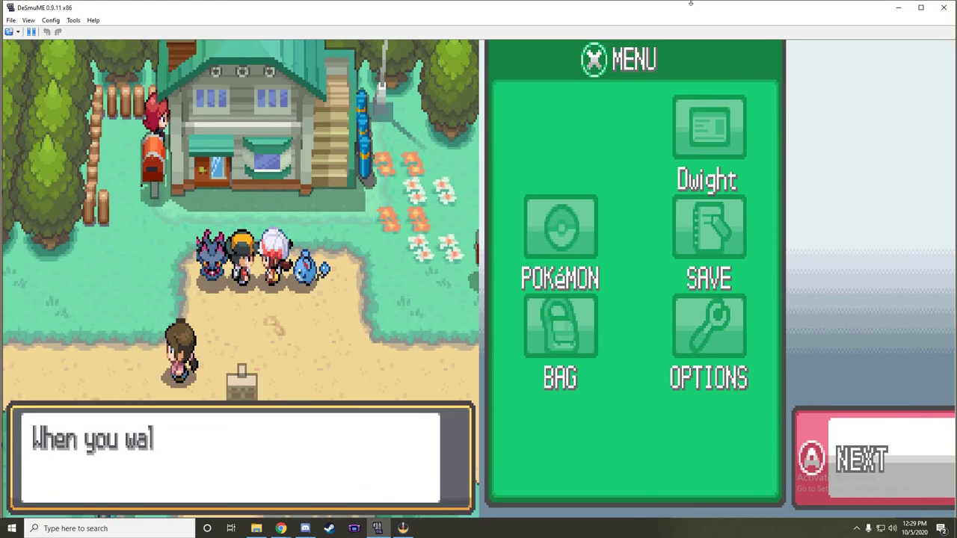
{"action": "key", "text": "x"}
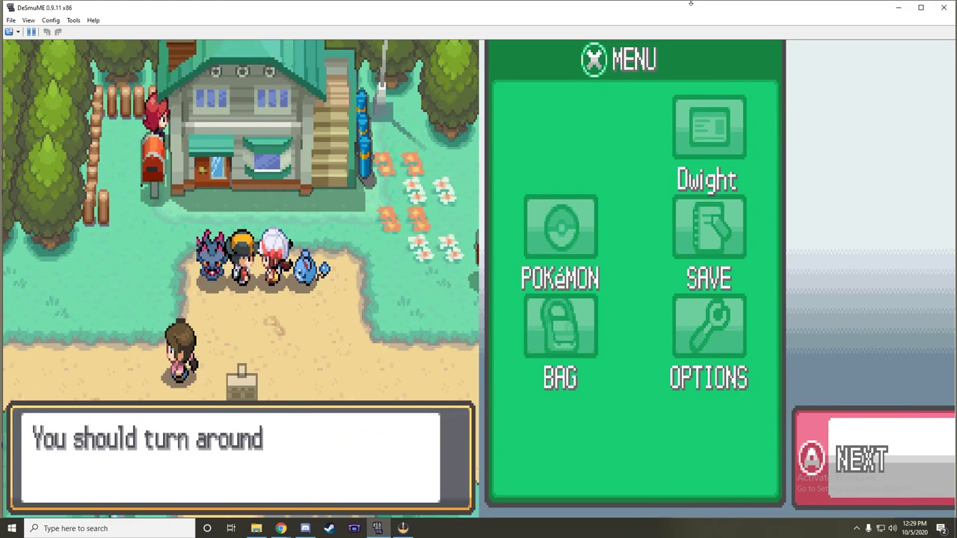